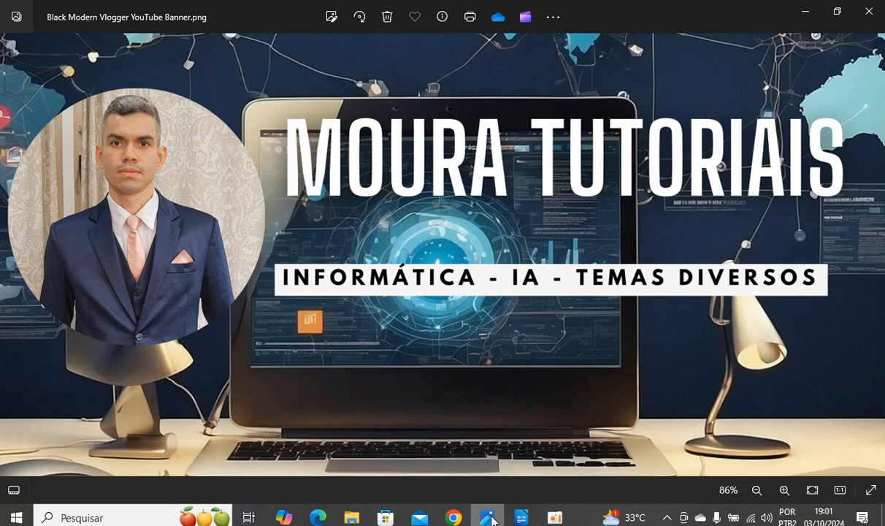
Switch to the Writer document "Exercício de Tabela e Imagem.odt" and review its artificial intelligence text and Pixabay links.
mouse_move(521, 518)
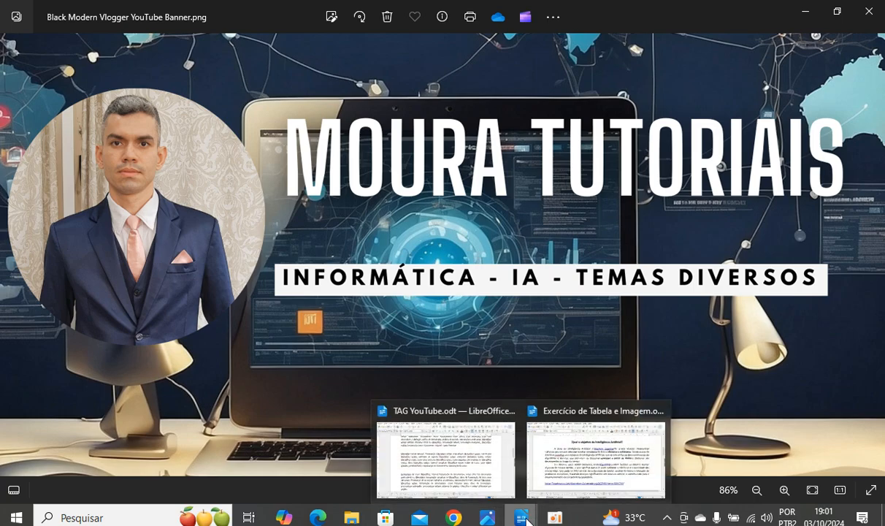
click(596, 448)
scroll(502, 254, down, 2)
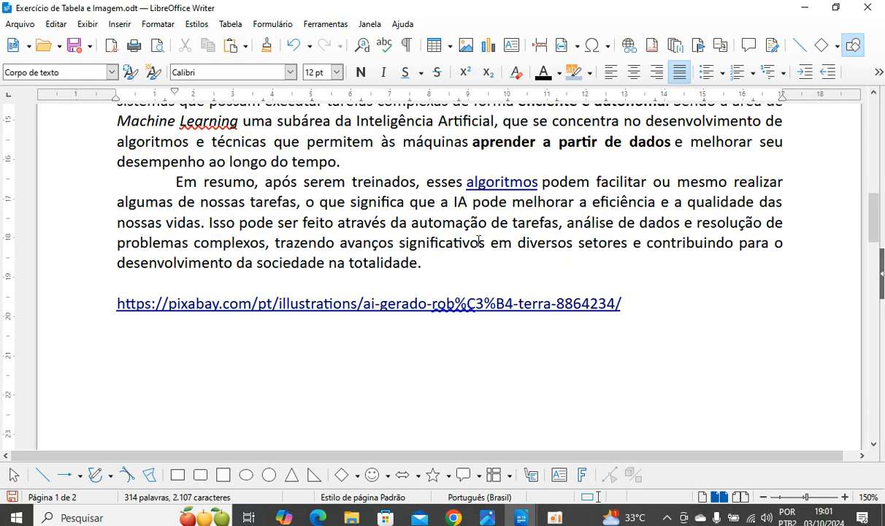
scroll(407, 272, up, 3)
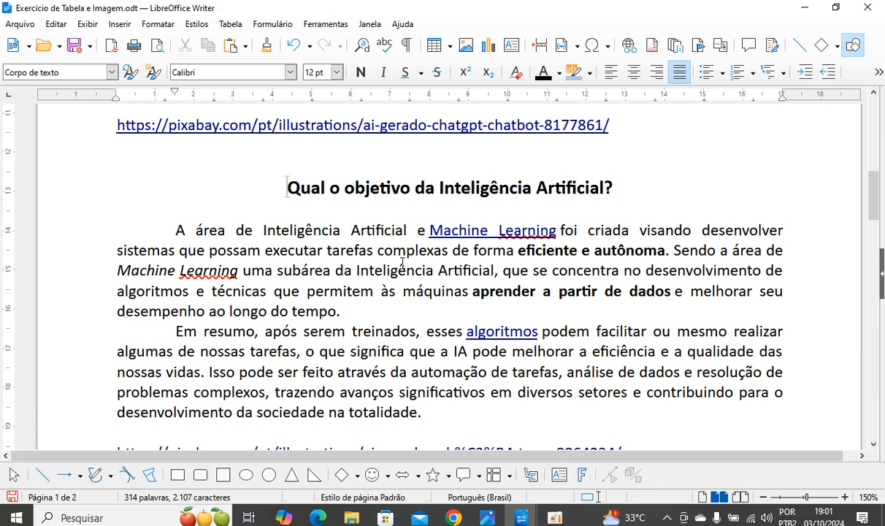
scroll(329, 201, up, 9)
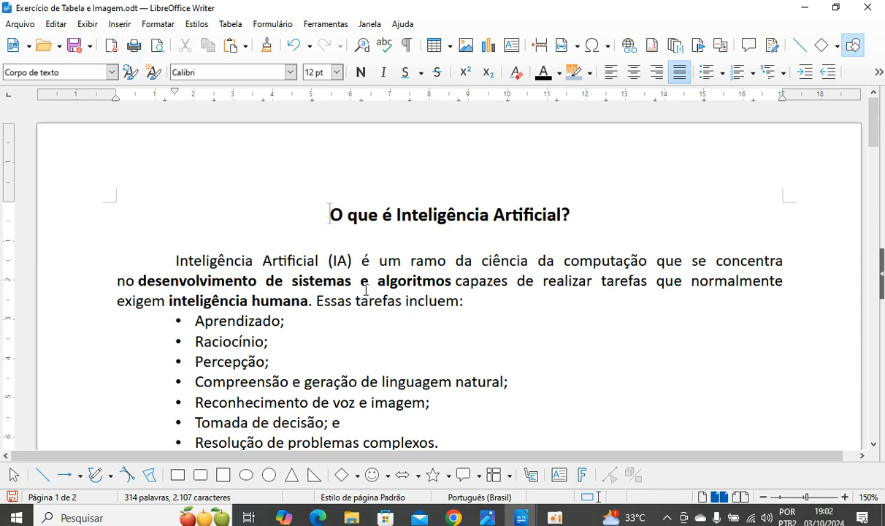
scroll(401, 327, down, 1)
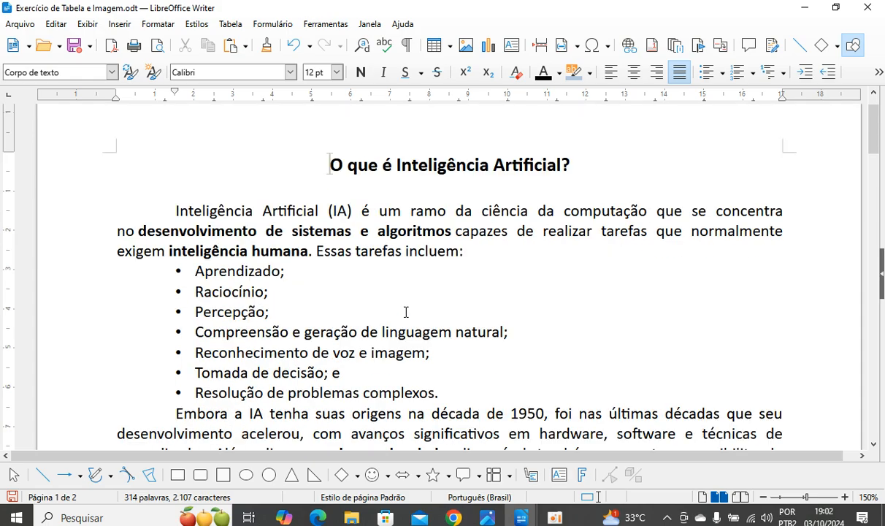
scroll(428, 289, down, 5)
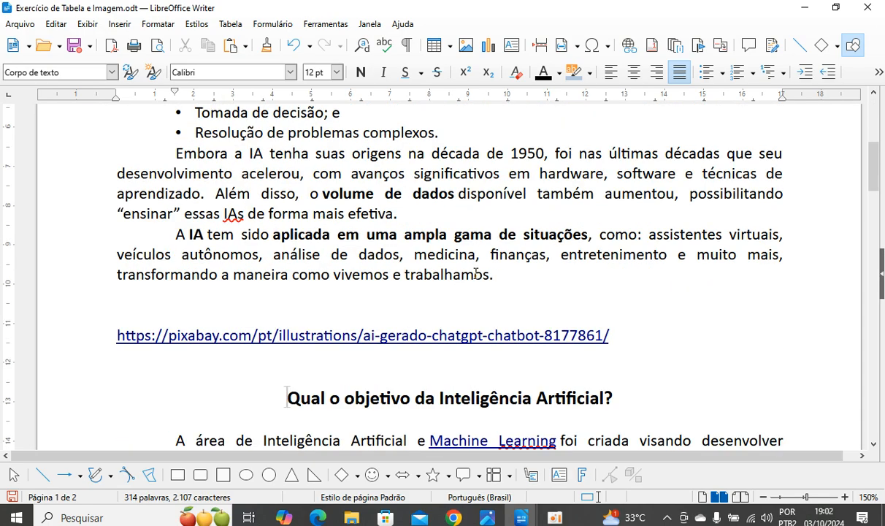
scroll(542, 189, up, 6)
scroll(520, 250, down, 3)
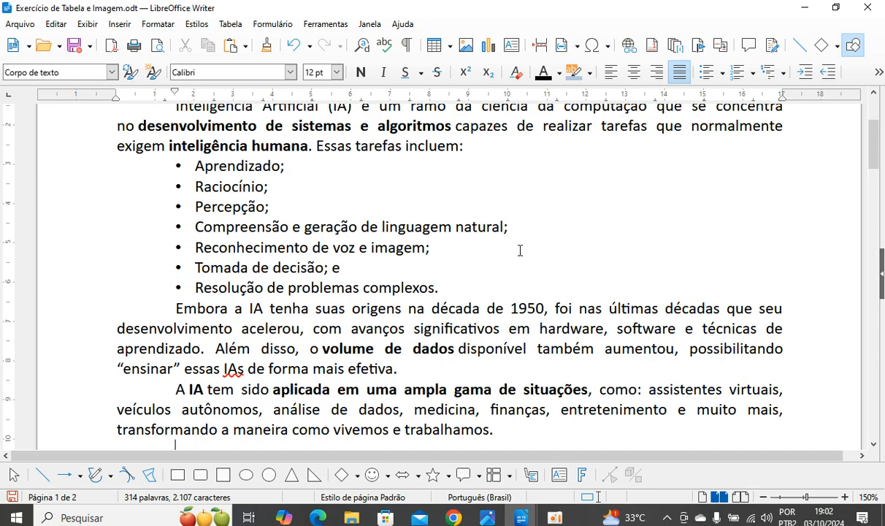
scroll(519, 244, down, 4)
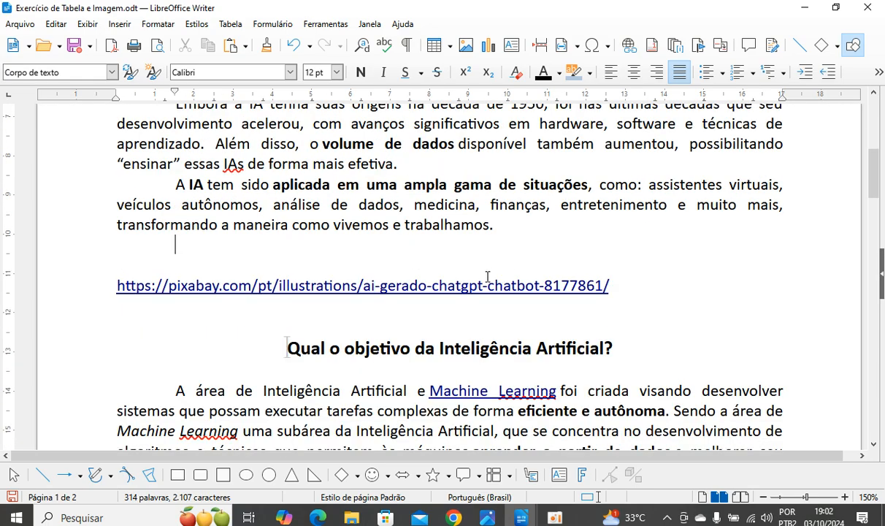
click(465, 243)
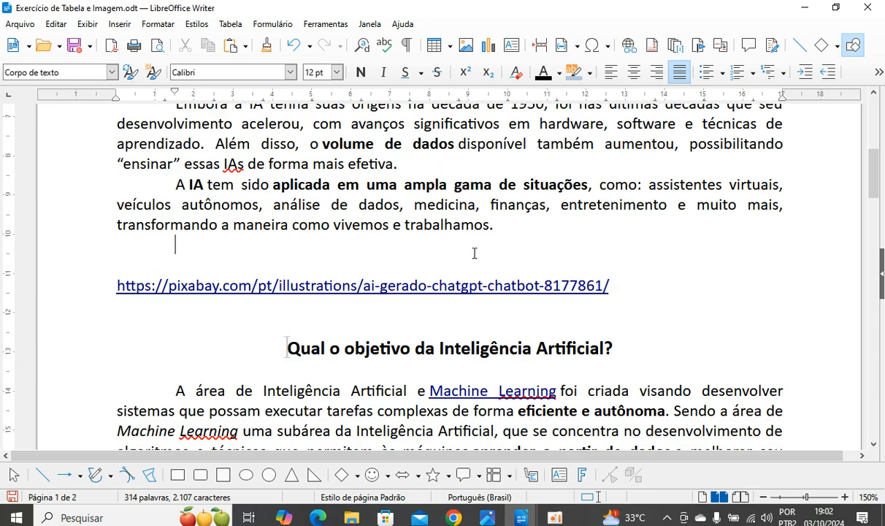
Copy the Pixabay link ending in ai-gerado-chatgpt-chatbot-8177861 from below the first text section.
click(611, 285)
drag(612, 279, 108, 291)
key(ctrl+c)
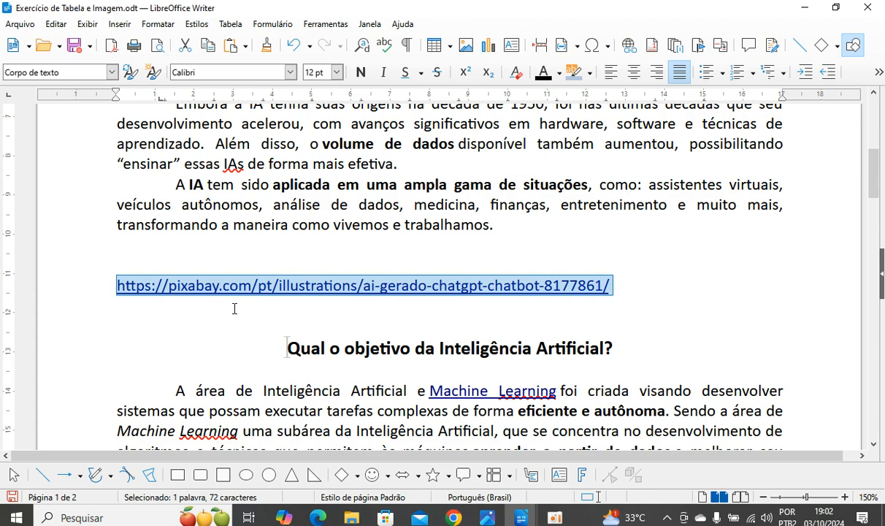
Switch to Chrome, open the copied link to the ChatGPT monitor illustration and view its available download sizes.
click(454, 518)
click(576, 41)
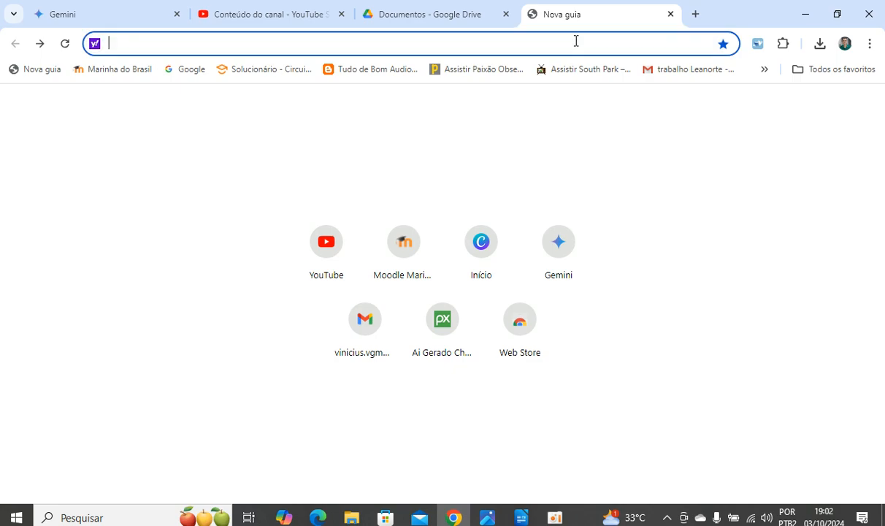
key(ctrl+v)
key(Return)
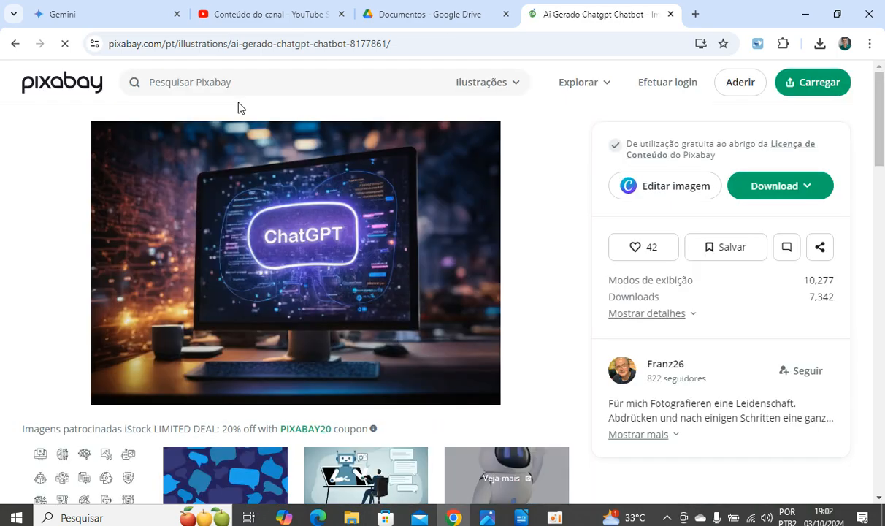
click(819, 192)
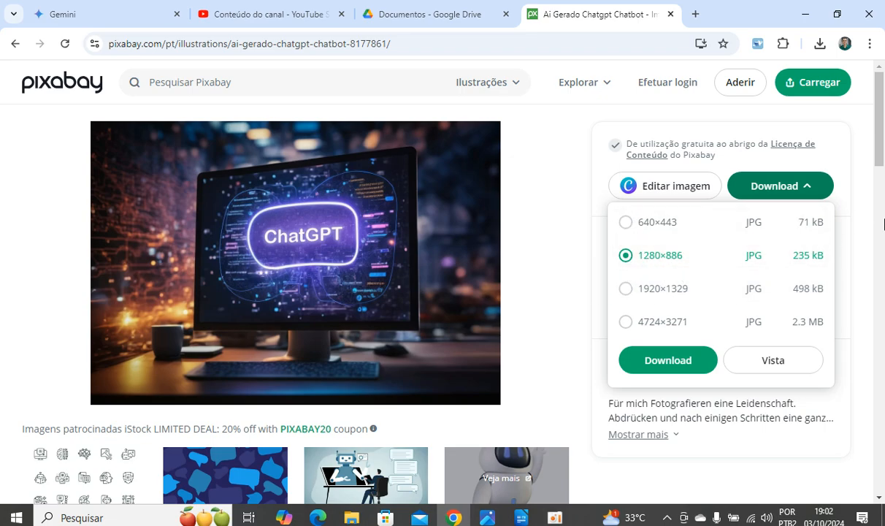
click(41, 221)
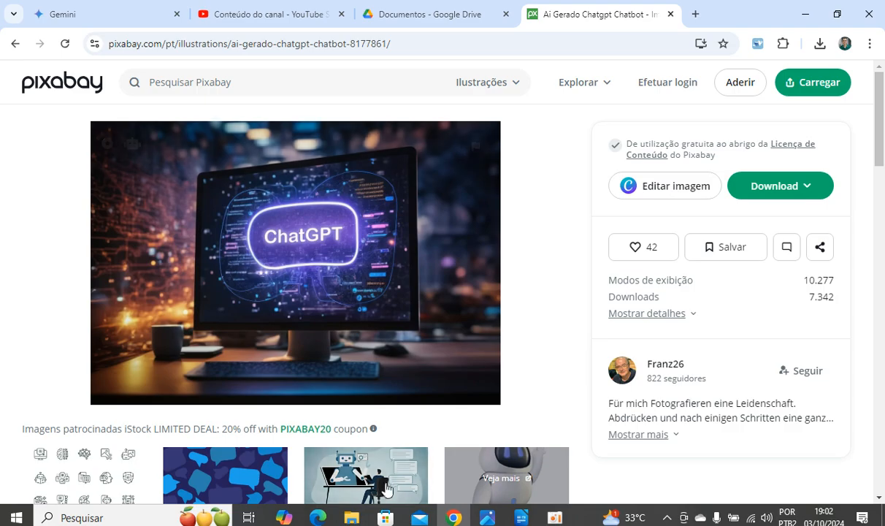
Return to the Writer document "Exercício de Tabela e Imagem.odt" and copy the Pixabay link at the end of the second section.
mouse_move(521, 517)
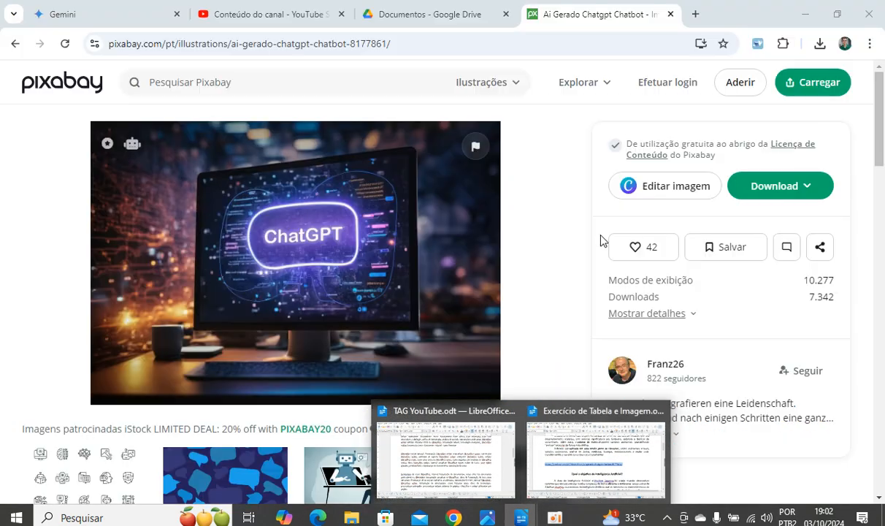
scroll(601, 236, down, 1)
click(584, 405)
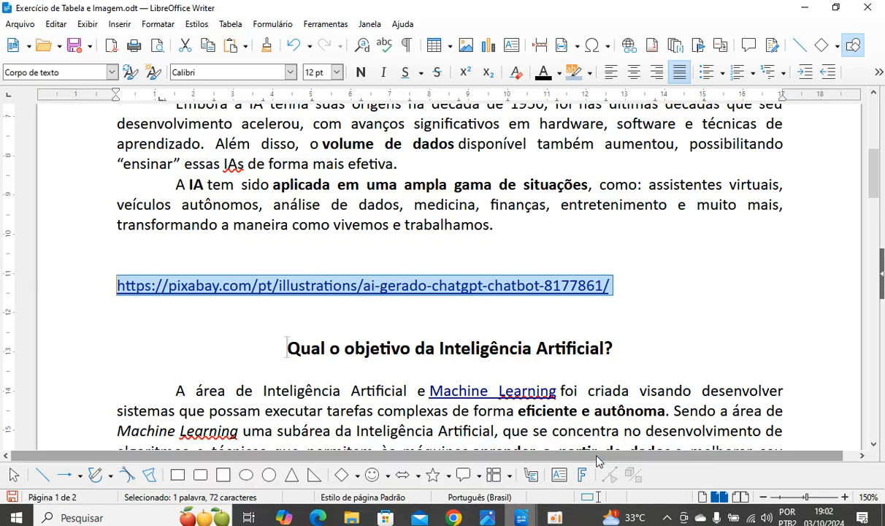
click(694, 284)
scroll(687, 277, down, 6)
drag(626, 247, 101, 253)
key(ctrl+c)
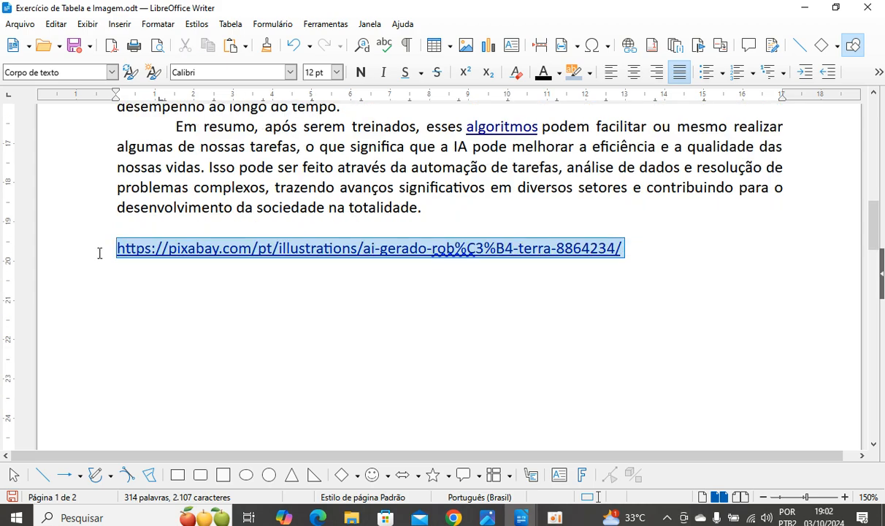
Switch to Chrome, open the copied link to the robot hands and Earth illustration and view its available download sizes.
click(453, 517)
click(524, 41)
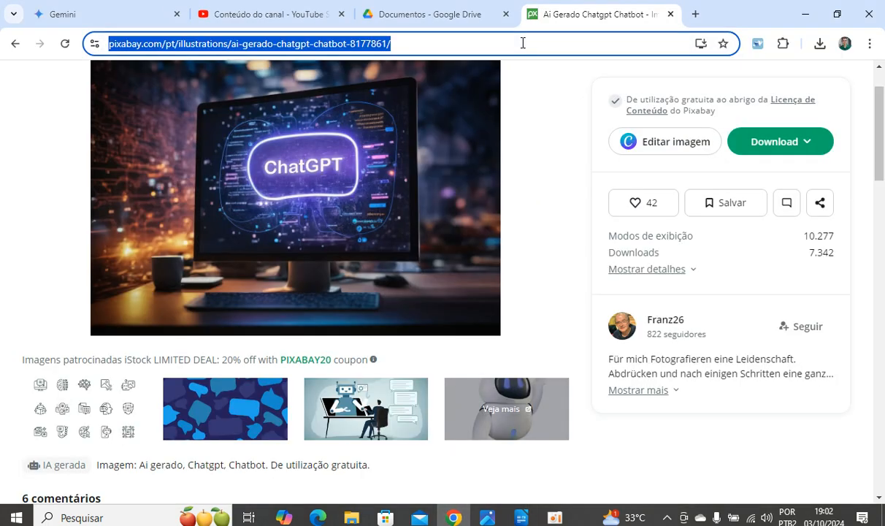
key(ctrl+v)
key(Return)
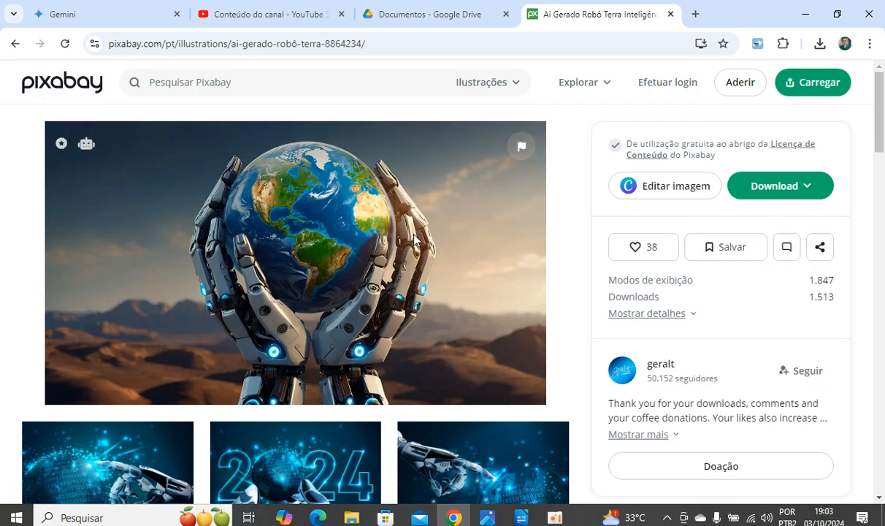
click(806, 187)
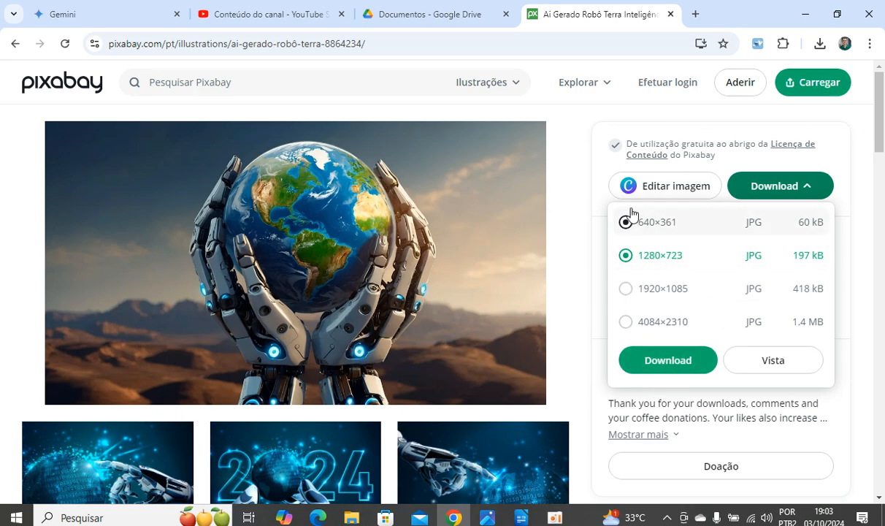
click(577, 209)
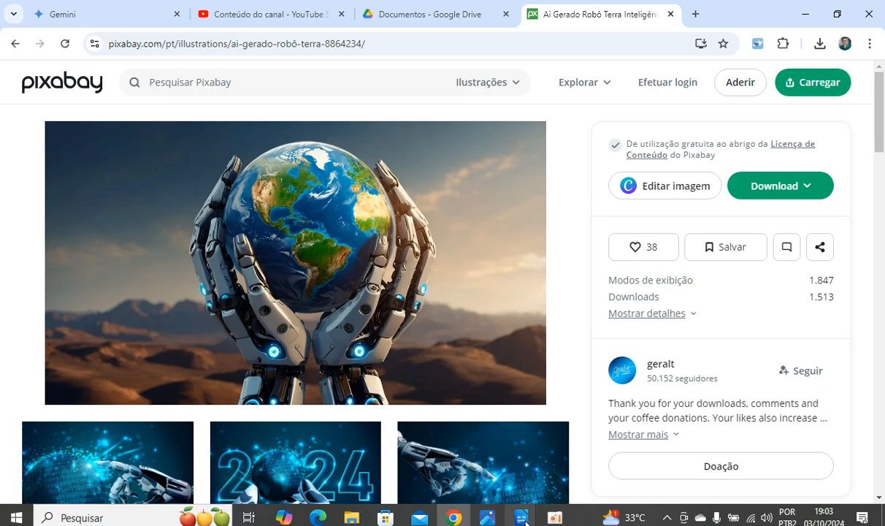
Return to the Writer document "Exercício de Tabela e Imagem.odt" and place the cursor on the blank line directly above the first Pixabay link.
mouse_move(523, 518)
click(594, 409)
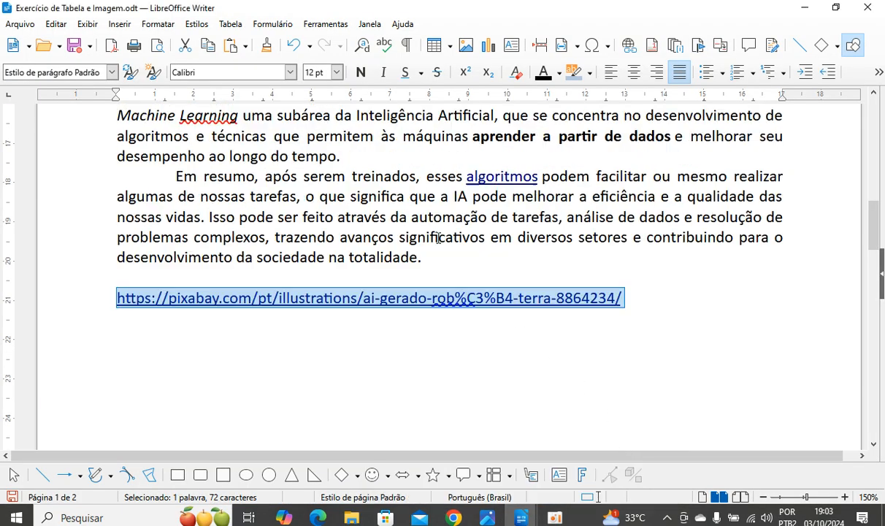
scroll(438, 238, up, 8)
scroll(541, 273, down, 5)
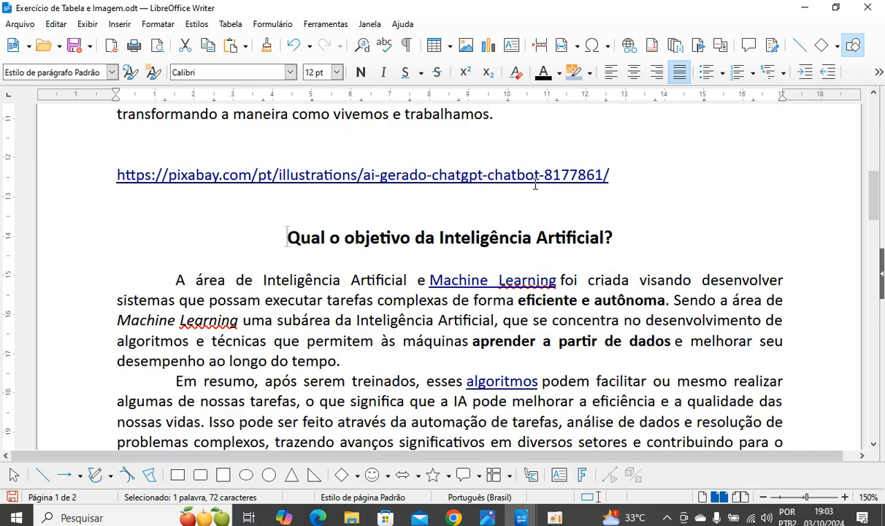
scroll(536, 185, up, 4)
click(448, 305)
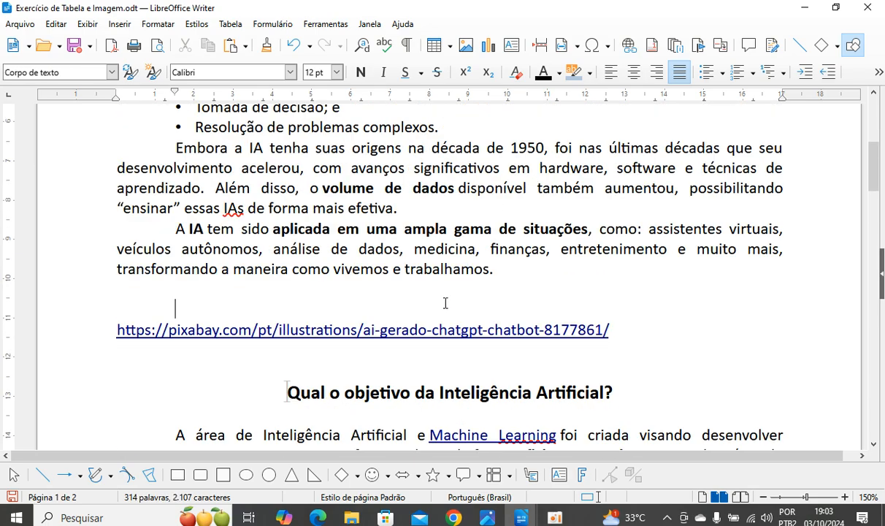
Insert the picture IMAGEM 1 from the Downloads folder at the cursor above the first Pixabay link.
scroll(439, 302, up, 6)
scroll(379, 287, down, 4)
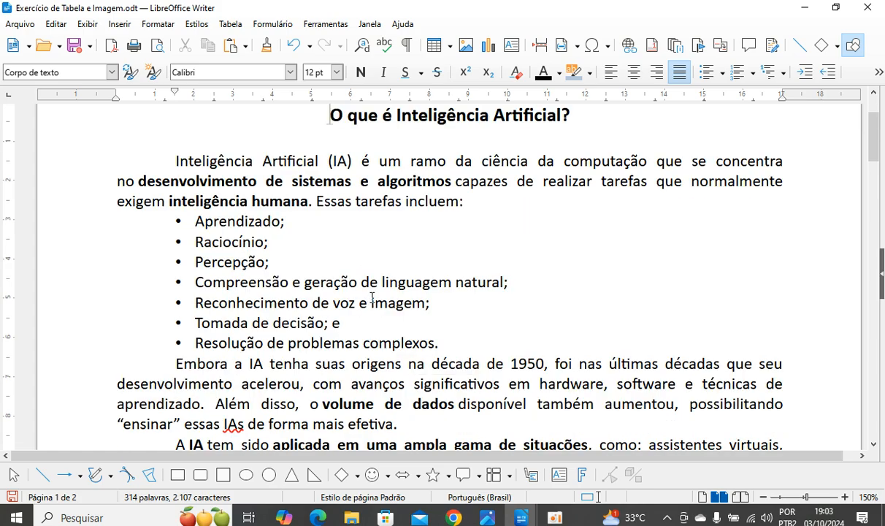
scroll(394, 291, down, 1)
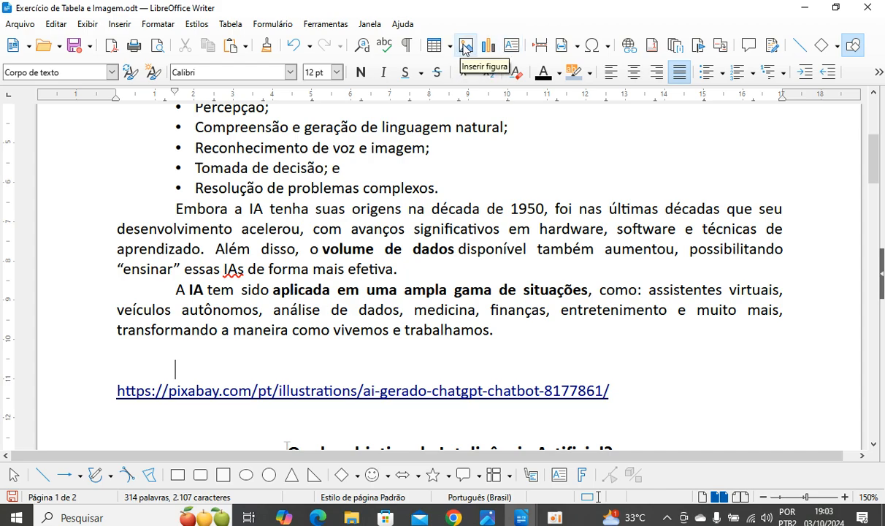
click(120, 24)
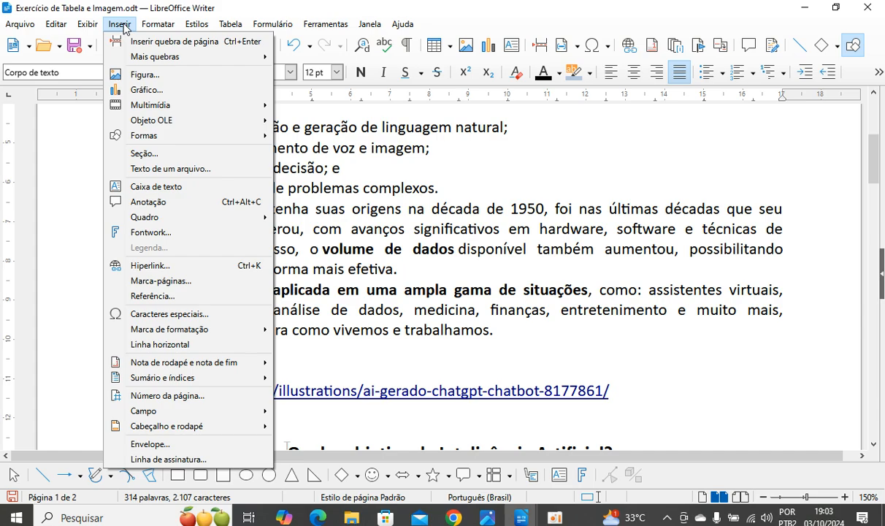
click(143, 76)
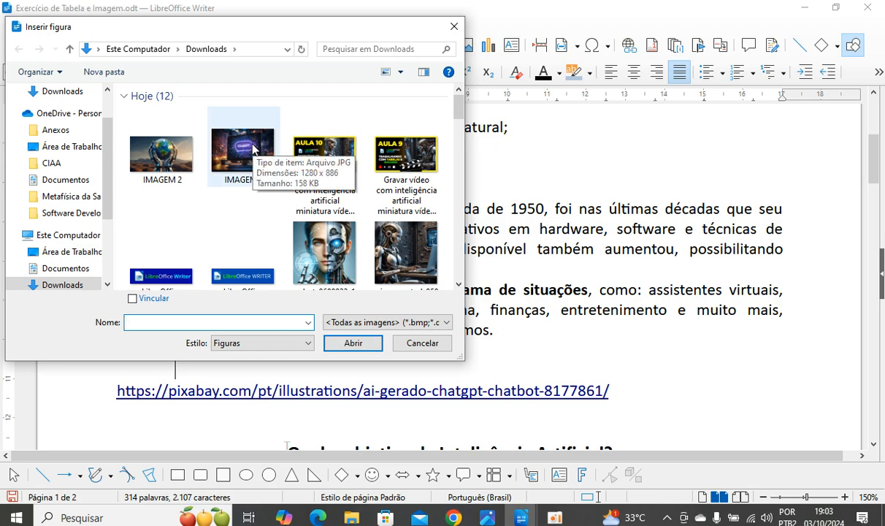
click(252, 148)
click(351, 342)
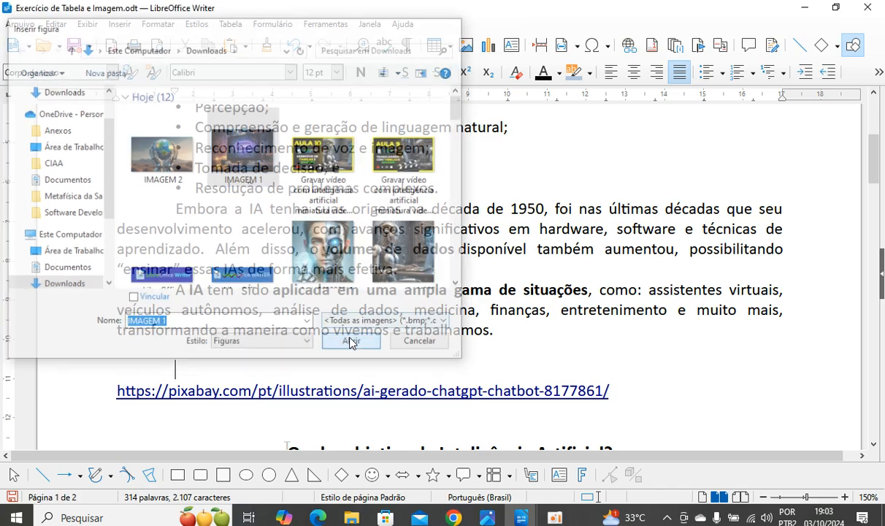
Examine the inserted ChatGPT picture and its placement between the first section's text and the Pixabay link.
scroll(619, 306, up, 4)
scroll(584, 314, down, 7)
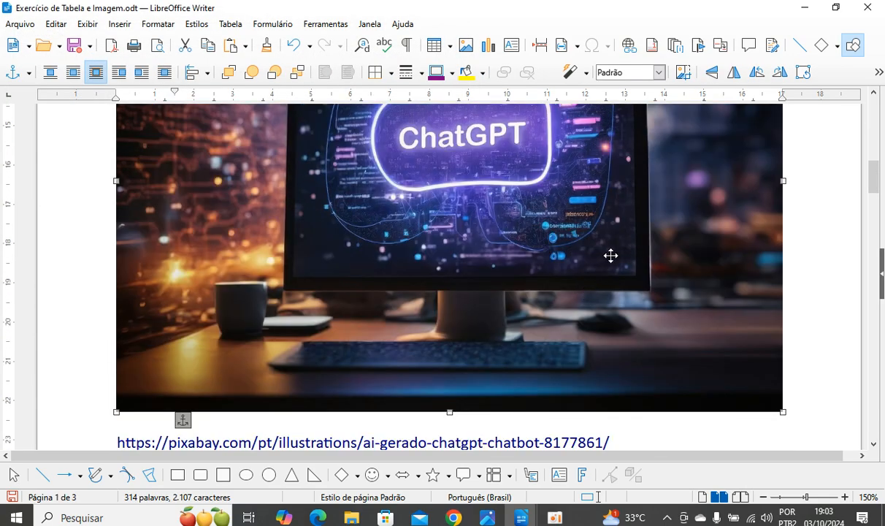
scroll(611, 255, down, 3)
scroll(611, 263, up, 7)
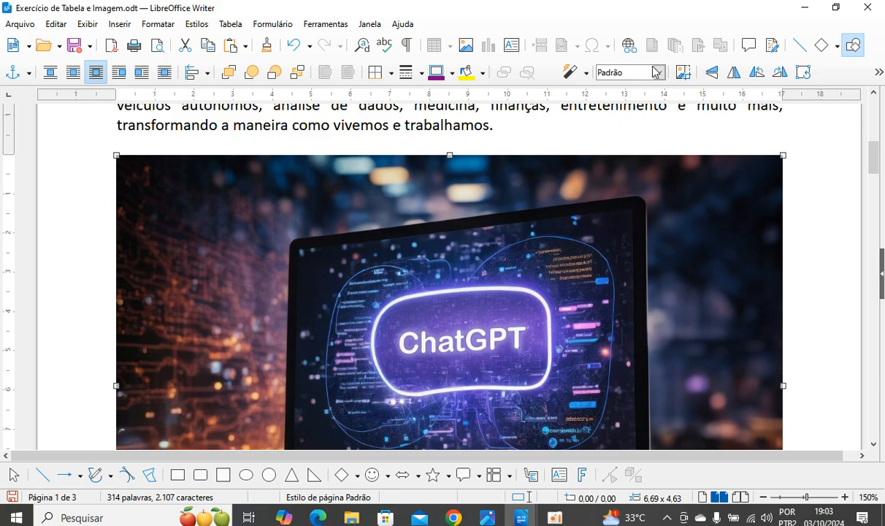
scroll(509, 319, down, 2)
scroll(528, 320, up, 2)
scroll(547, 279, down, 2)
scroll(541, 285, up, 2)
Set the ChatGPT picture's image mode to Marca d'água and check the whole picture.
click(660, 73)
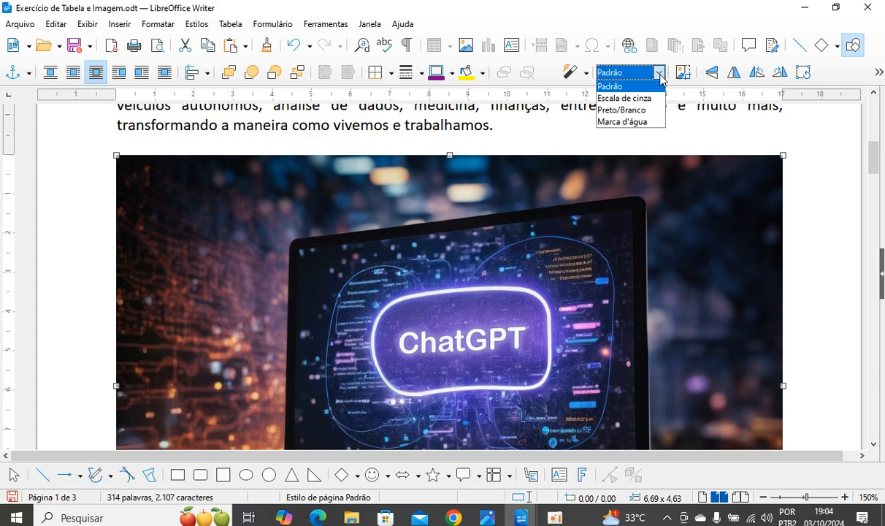
click(640, 122)
scroll(638, 120, down, 1)
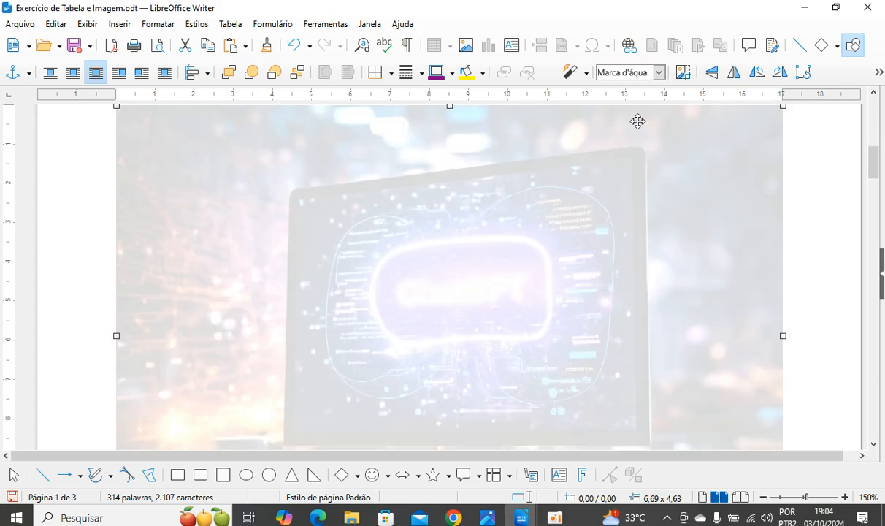
scroll(577, 251, up, 4)
scroll(577, 251, down, 8)
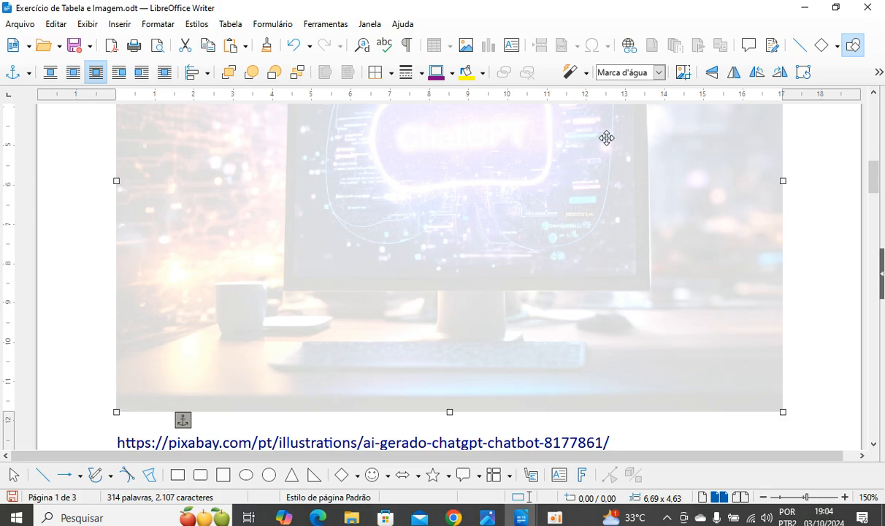
scroll(555, 269, up, 3)
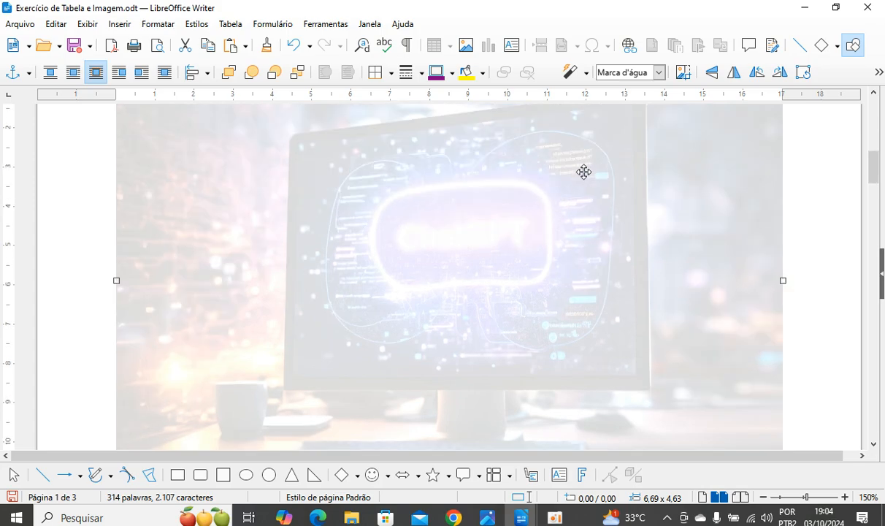
Set the ChatGPT picture's image mode to Padrão and check the whole picture against the surrounding text.
click(659, 72)
click(608, 88)
scroll(564, 343, up, 3)
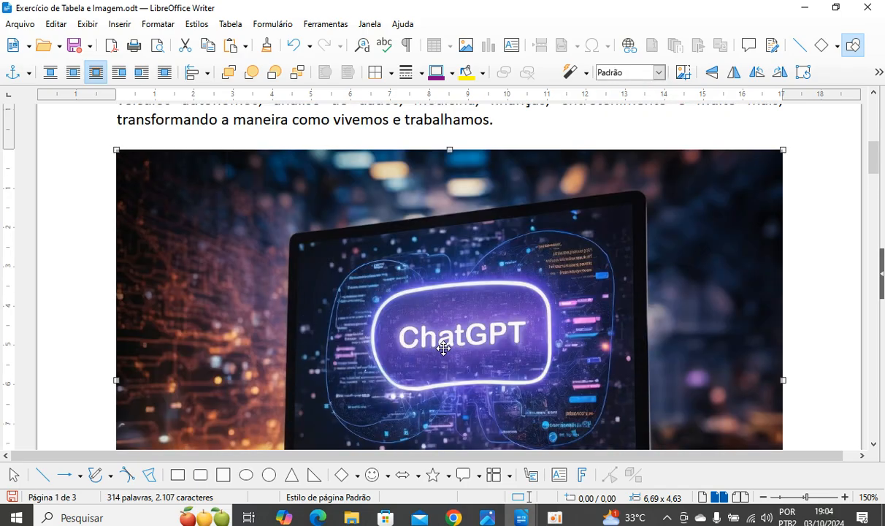
scroll(559, 327, down, 3)
scroll(596, 302, up, 3)
scroll(537, 298, down, 3)
scroll(494, 265, down, 3)
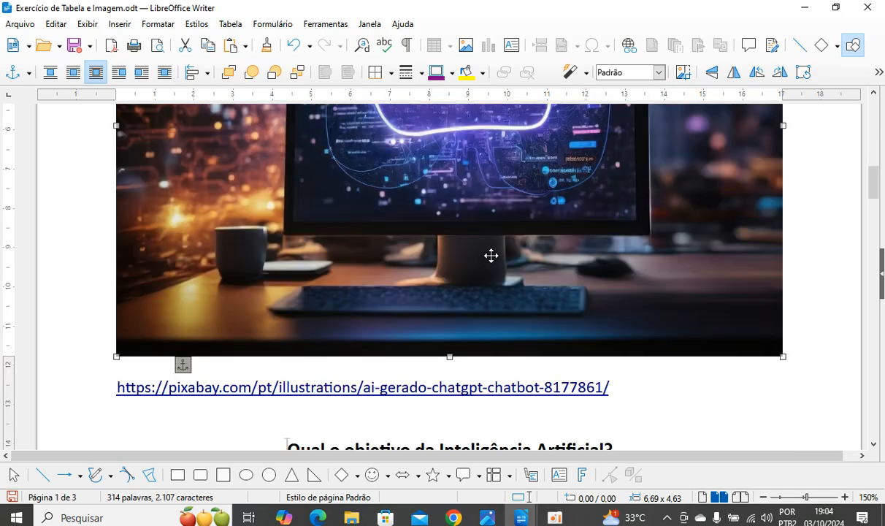
scroll(462, 254, up, 3)
scroll(458, 256, up, 5)
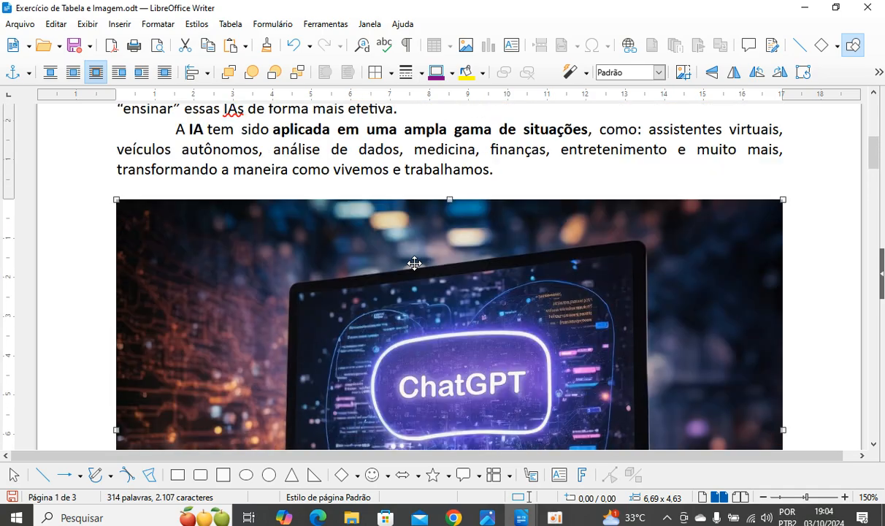
scroll(395, 275, down, 4)
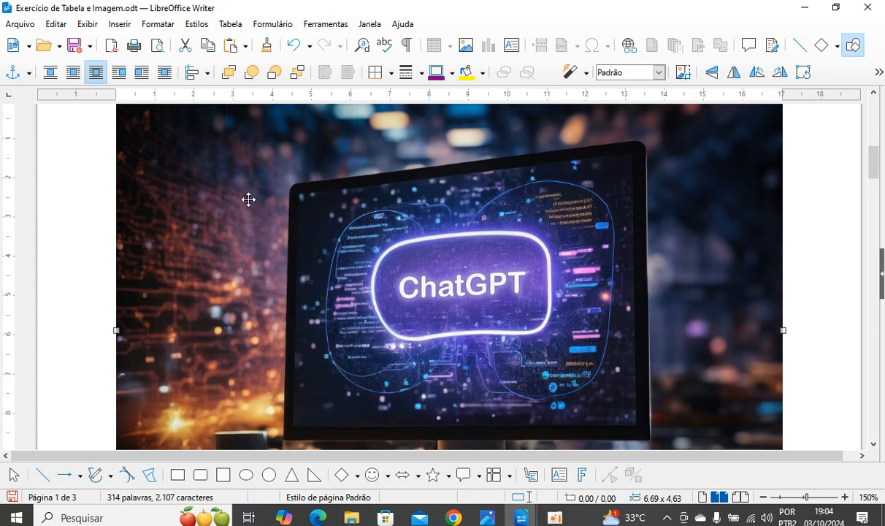
Review the ChatGPT picture's available anchor types and read through the first section's text above it.
click(29, 75)
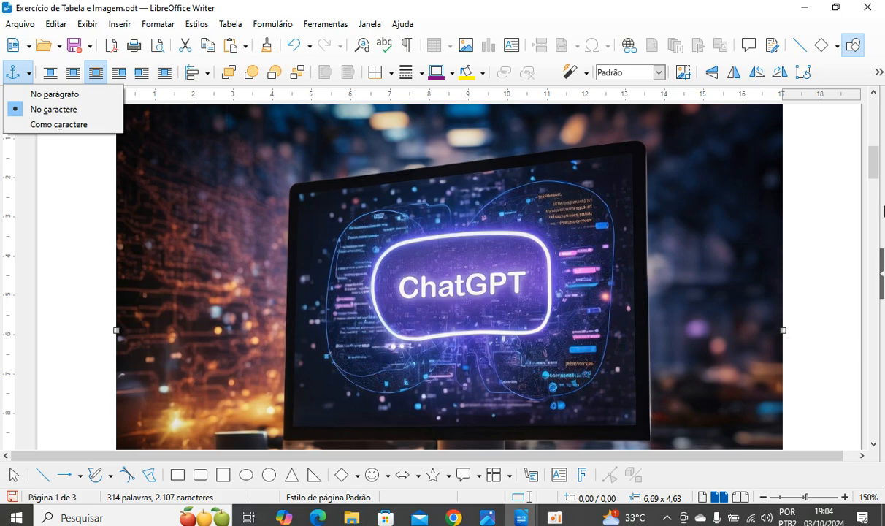
click(778, 181)
scroll(449, 317, down, 8)
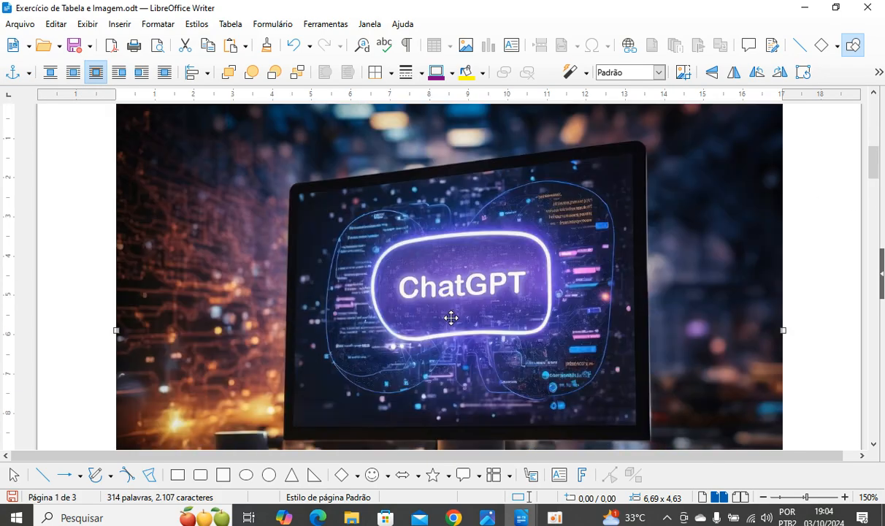
scroll(466, 289, up, 6)
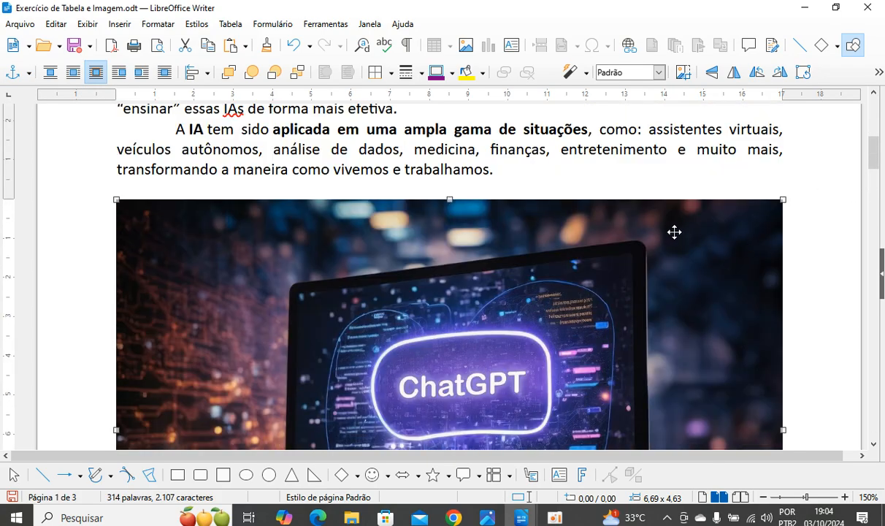
scroll(588, 243, up, 3)
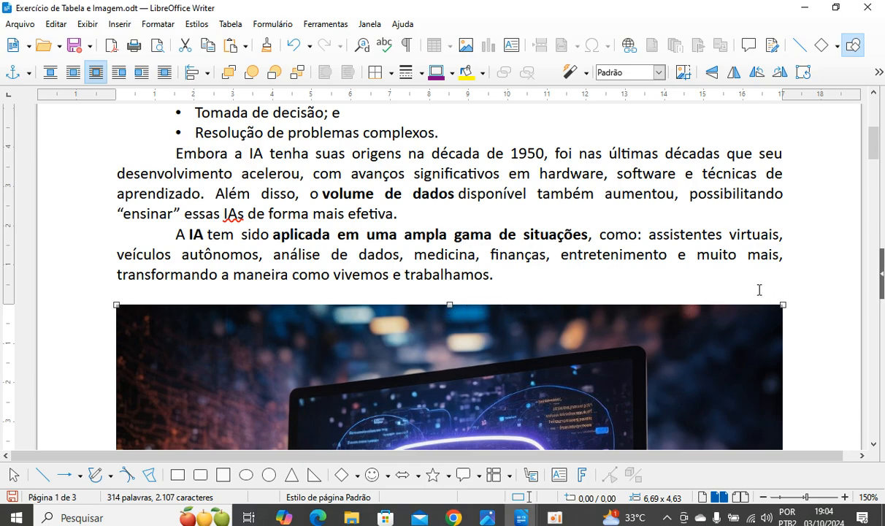
scroll(664, 275, down, 3)
scroll(579, 254, up, 10)
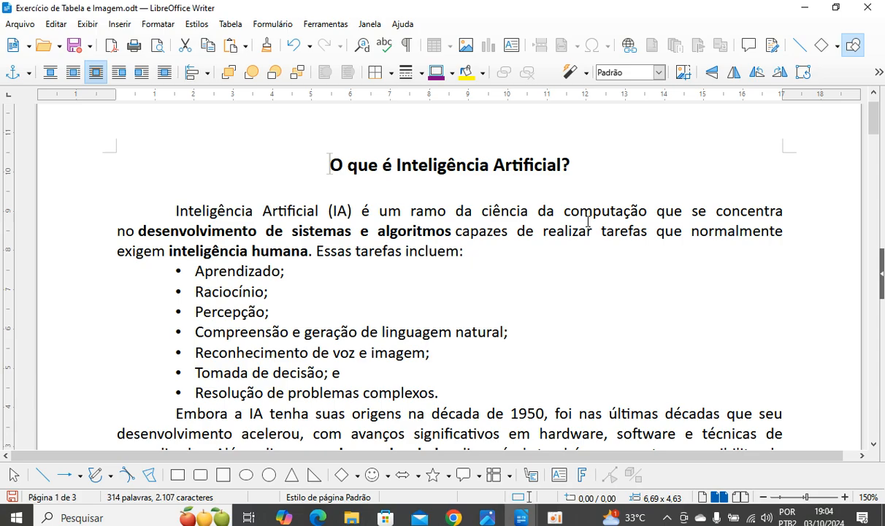
scroll(561, 292, down, 4)
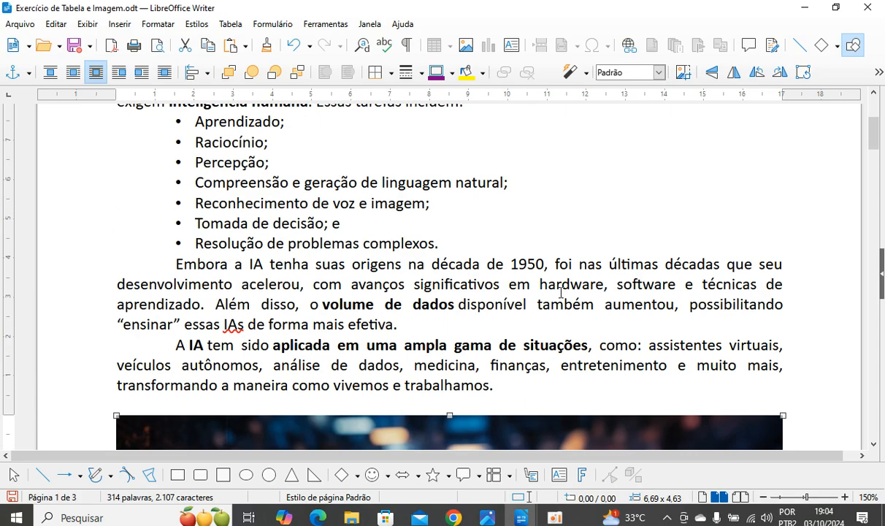
scroll(429, 299, down, 10)
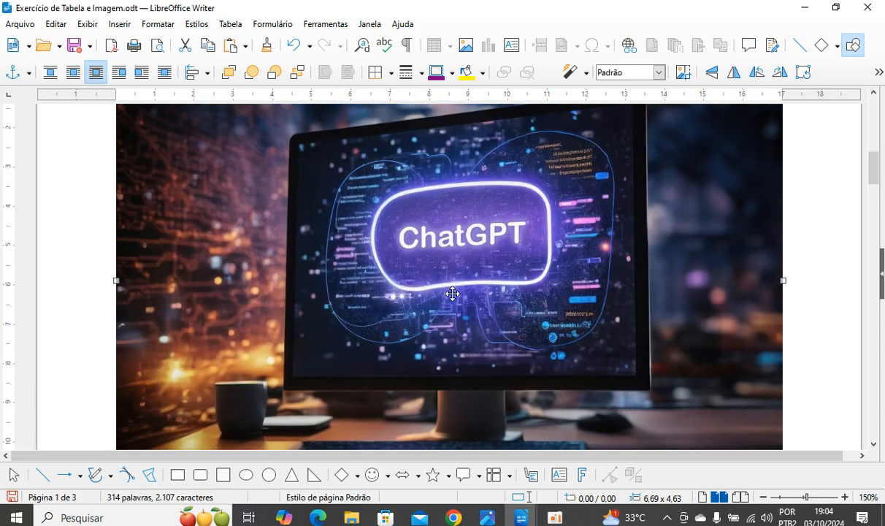
Check the picture's anchor types again and examine its placement between the first section's text and the Pixabay link.
click(29, 73)
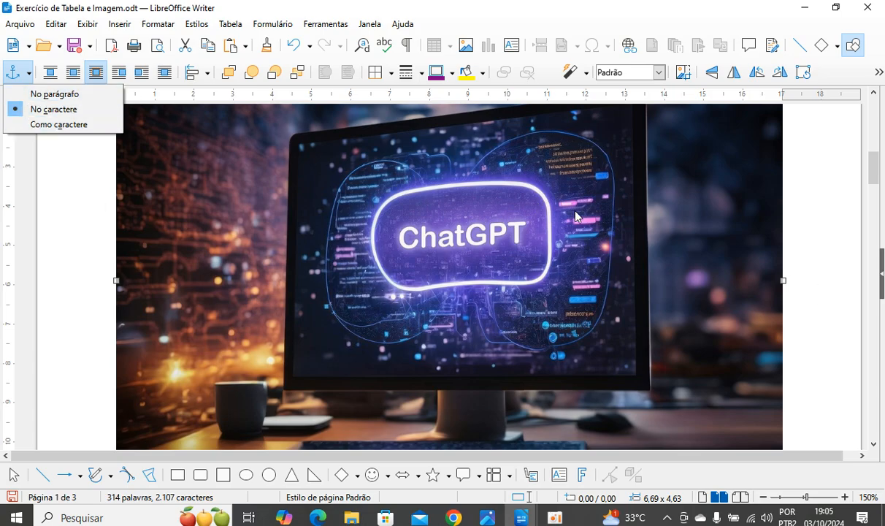
click(877, 168)
scroll(391, 257, up, 6)
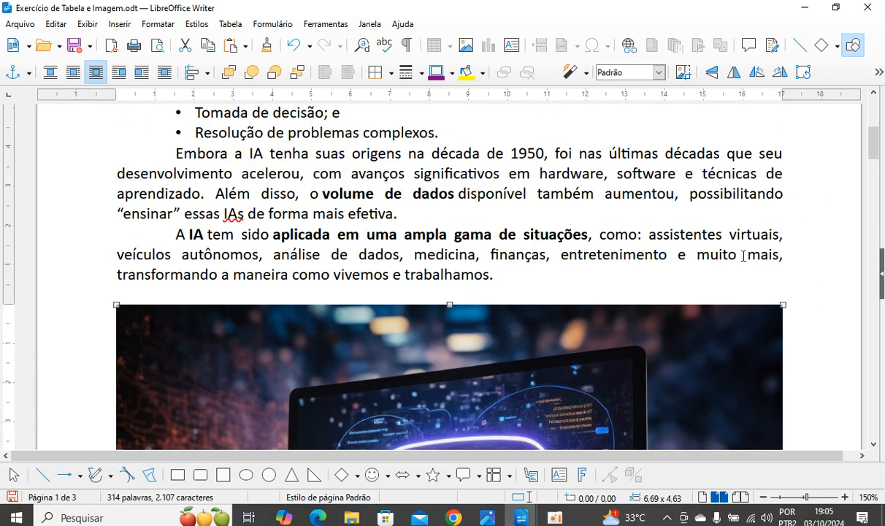
scroll(391, 257, up, 3)
scroll(305, 282, down, 4)
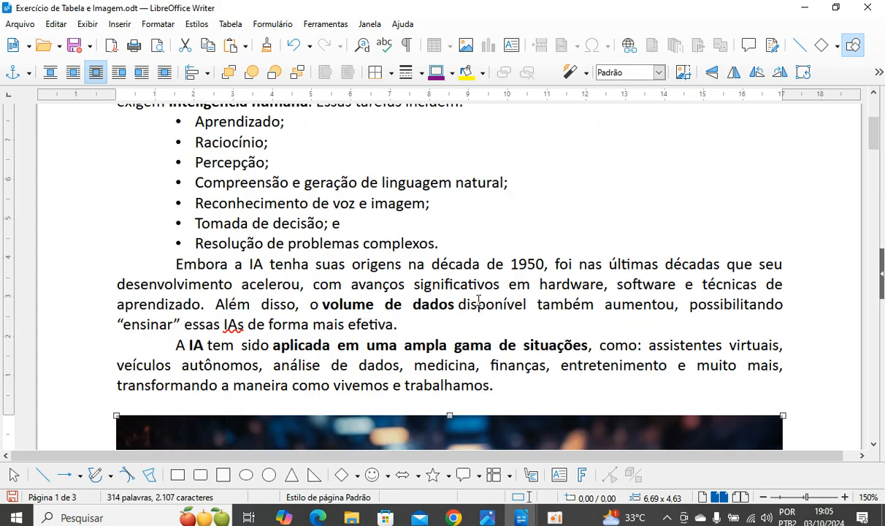
scroll(478, 301, down, 8)
scroll(533, 283, down, 3)
scroll(546, 285, up, 5)
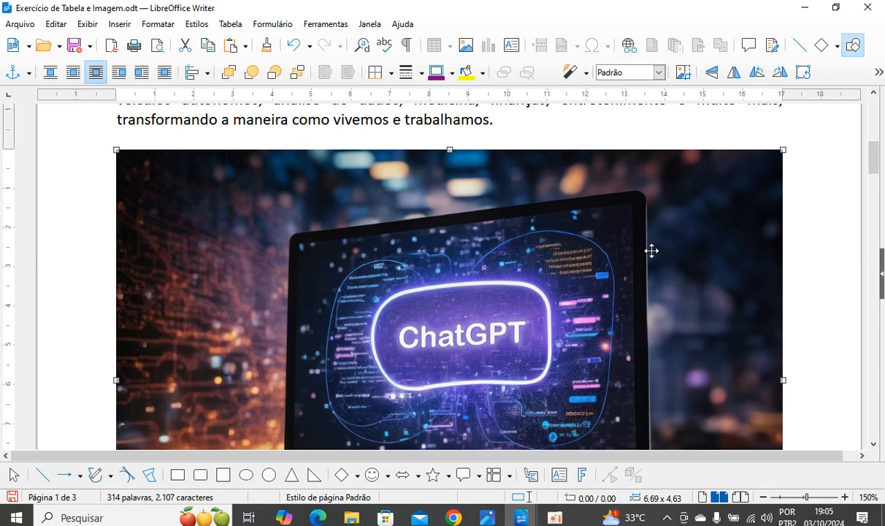
scroll(642, 257, down, 8)
scroll(634, 262, up, 6)
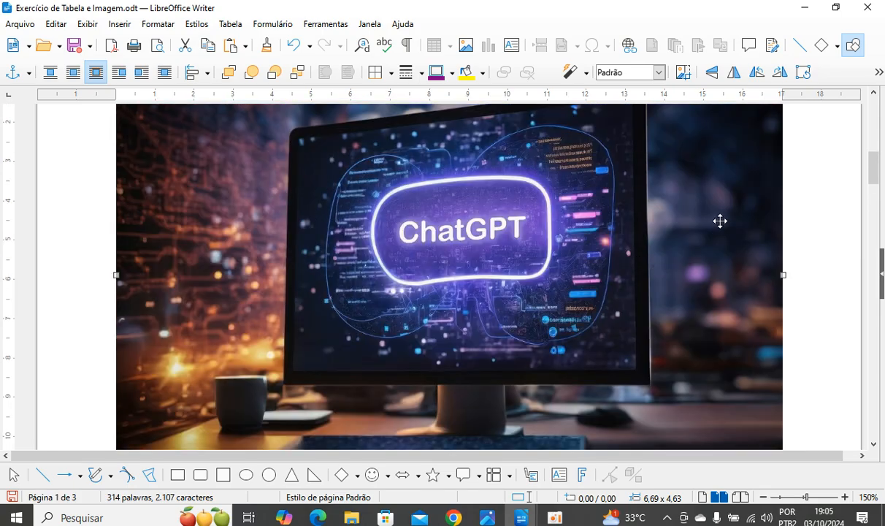
scroll(720, 221, up, 3)
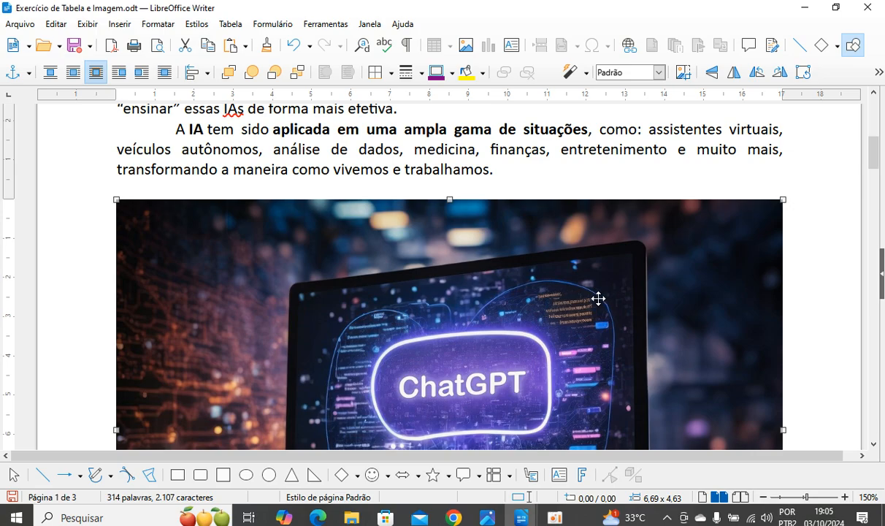
scroll(601, 300, down, 5)
Open the ChatGPT picture's position and size properties and compare the anchor types, leaving No caractere selected.
right_click(534, 292)
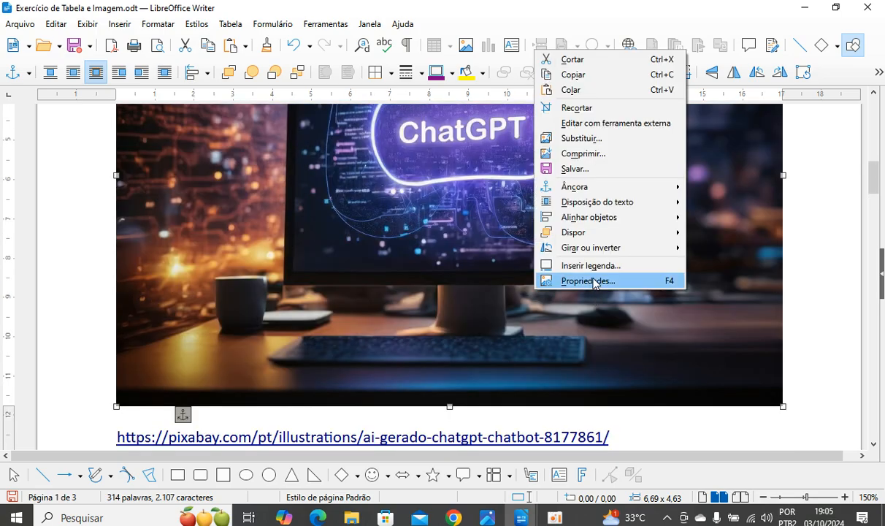
click(557, 278)
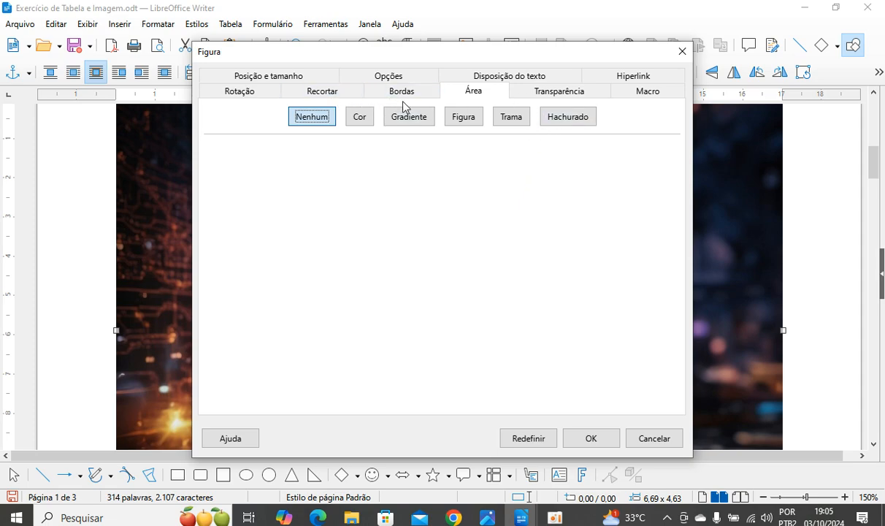
click(252, 75)
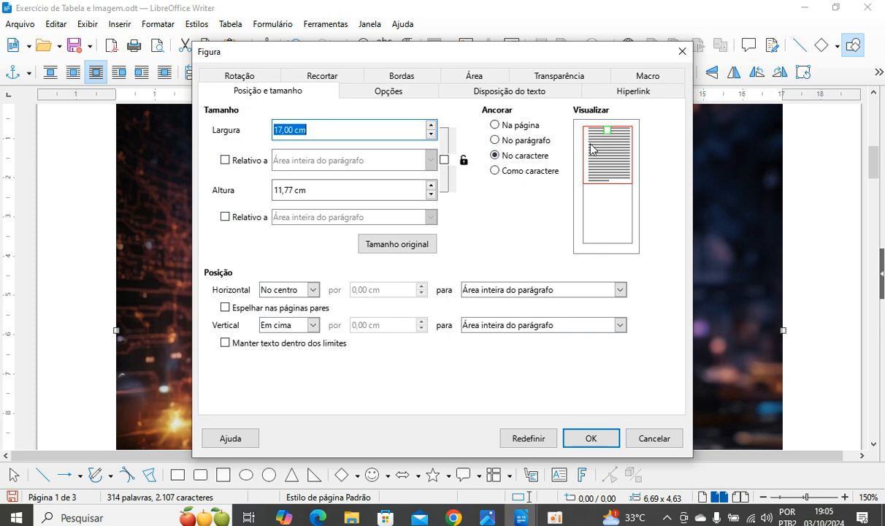
click(496, 140)
click(497, 156)
click(496, 125)
click(496, 155)
click(495, 171)
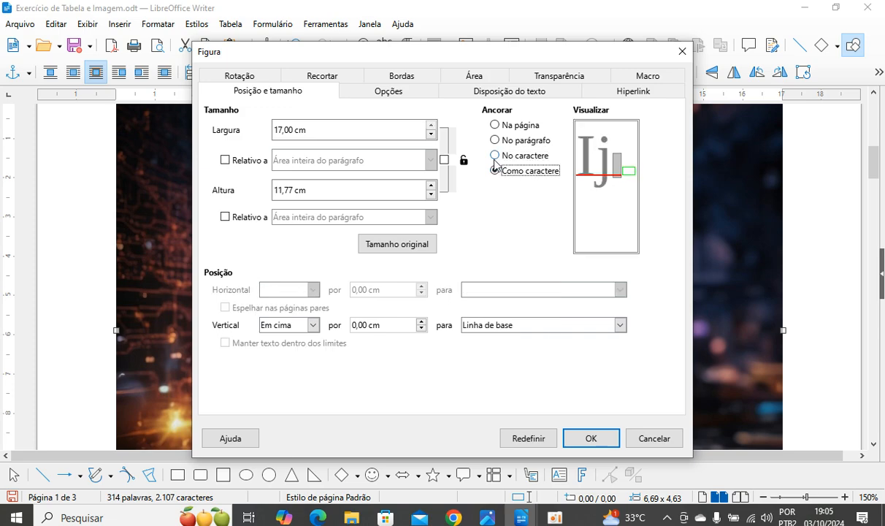
click(495, 157)
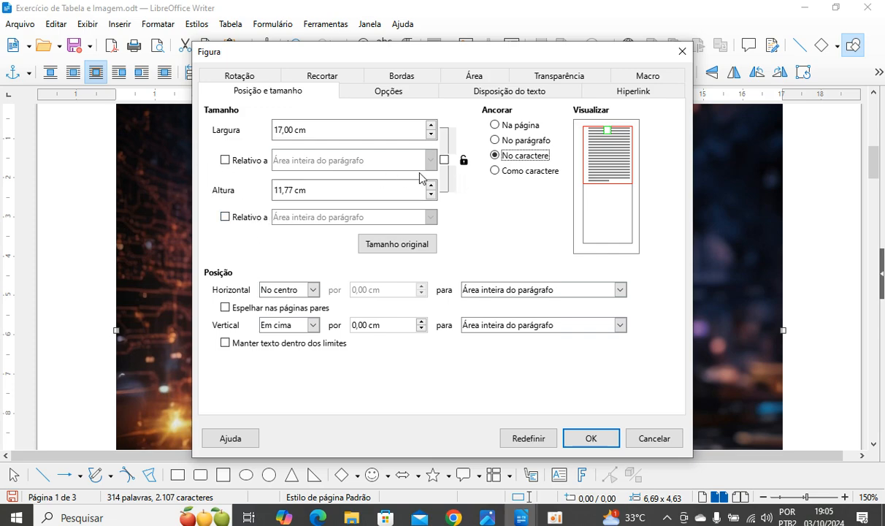
Try out reduced widths and the original size for the ChatGPT picture.
click(431, 133)
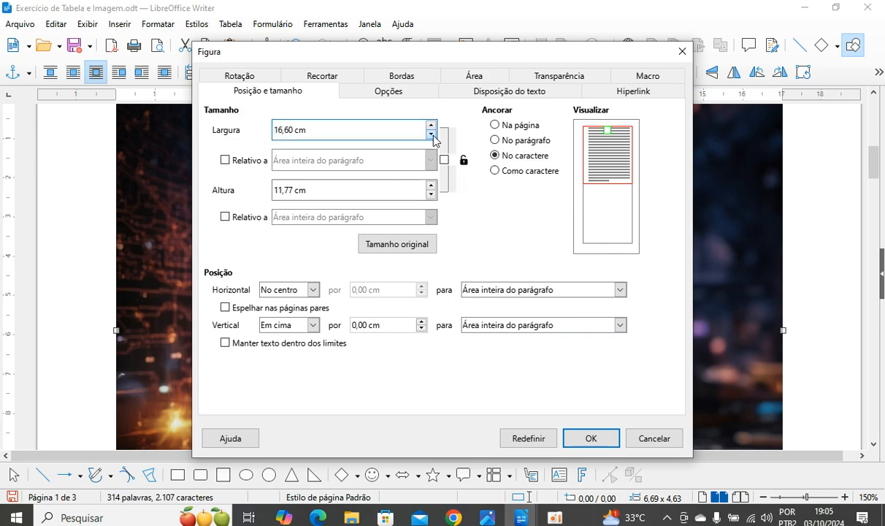
click(411, 246)
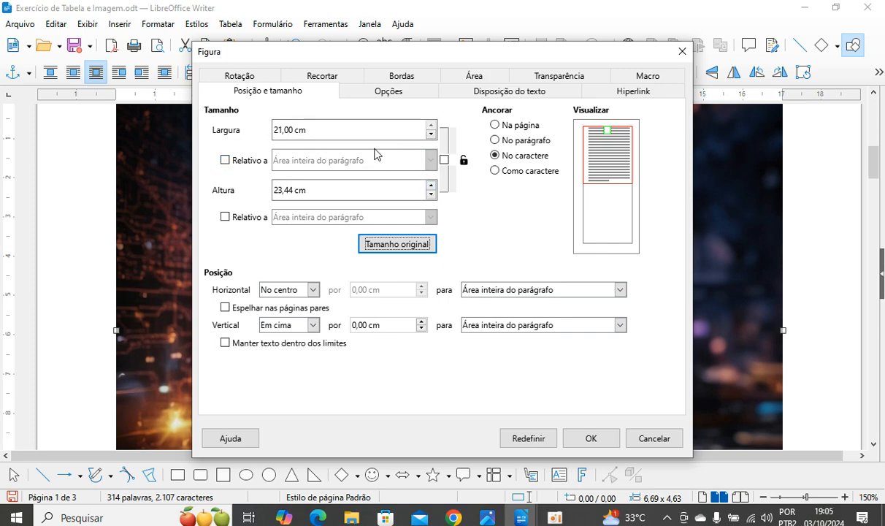
click(432, 135)
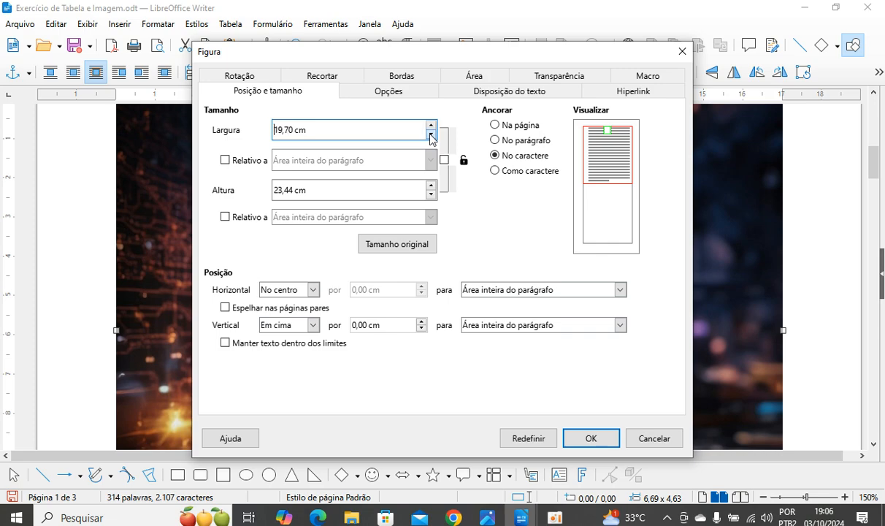
click(432, 135)
Set the ChatGPT picture's width to 10 cm and height to 7 cm, and apply the new size.
drag(294, 130, 267, 131)
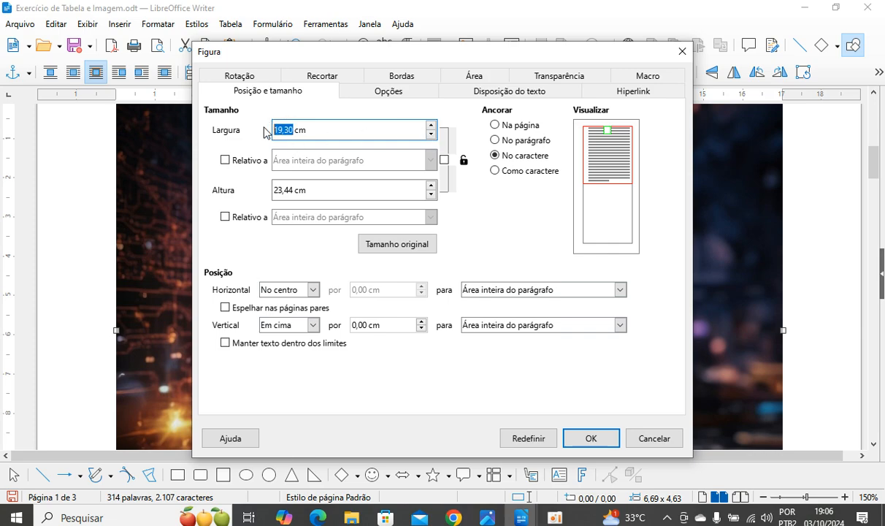
text(10)
click(285, 191)
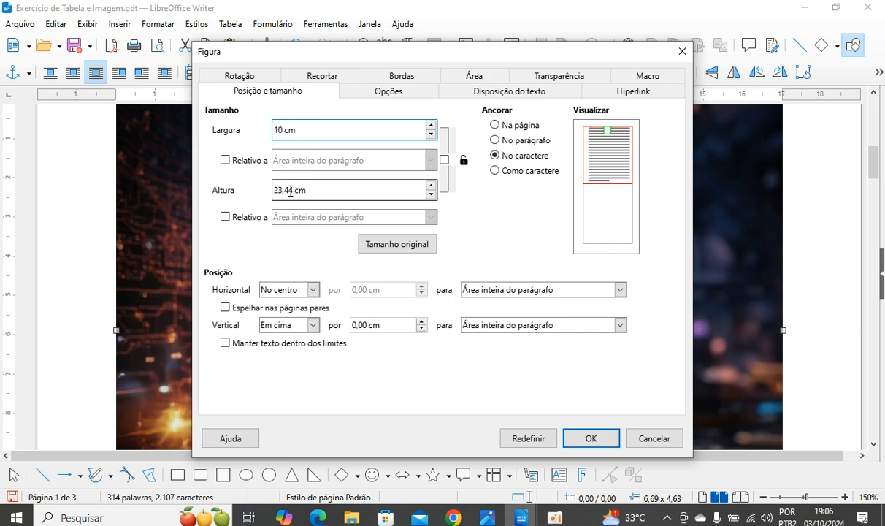
drag(293, 190, 277, 190)
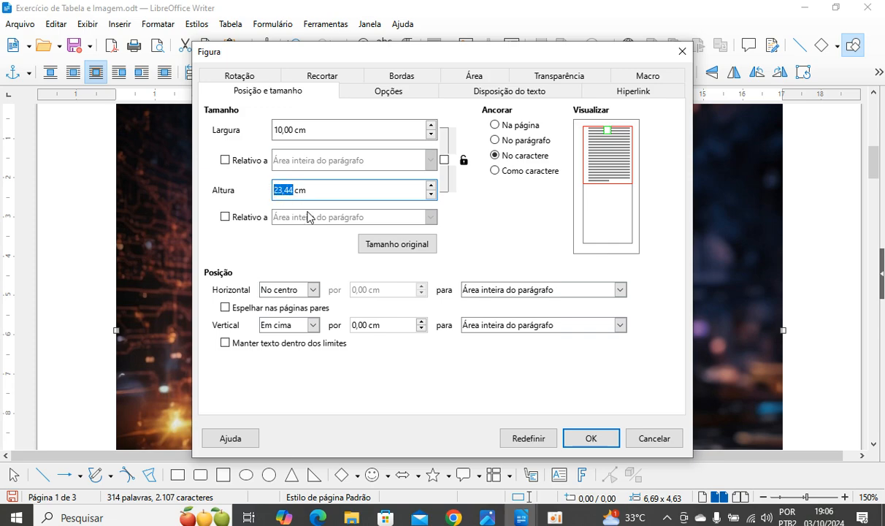
text(7)
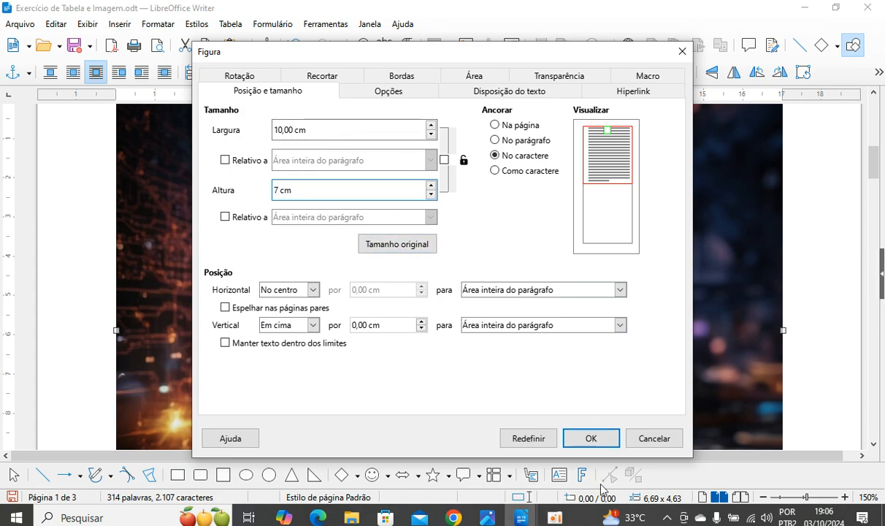
click(588, 440)
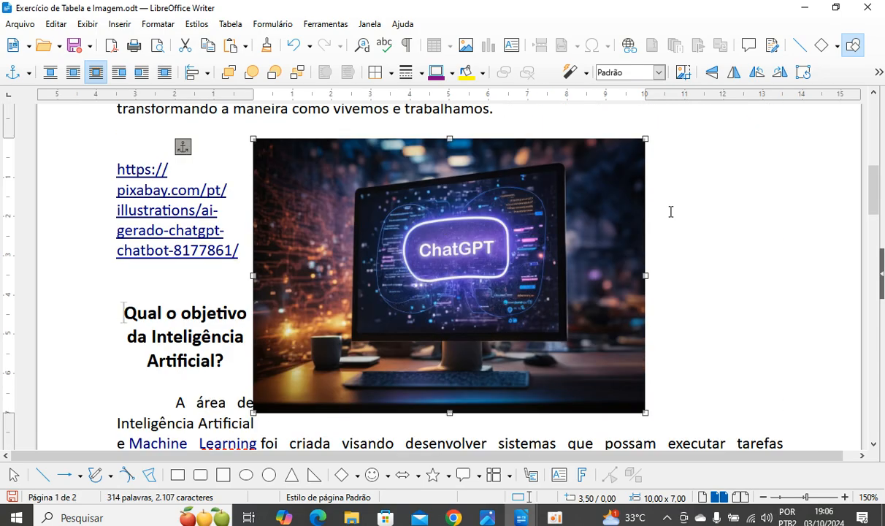
Examine the resized ChatGPT picture's anchor types, its anchor point and how the link and text wrap around it.
scroll(368, 306, down, 2)
scroll(369, 305, up, 3)
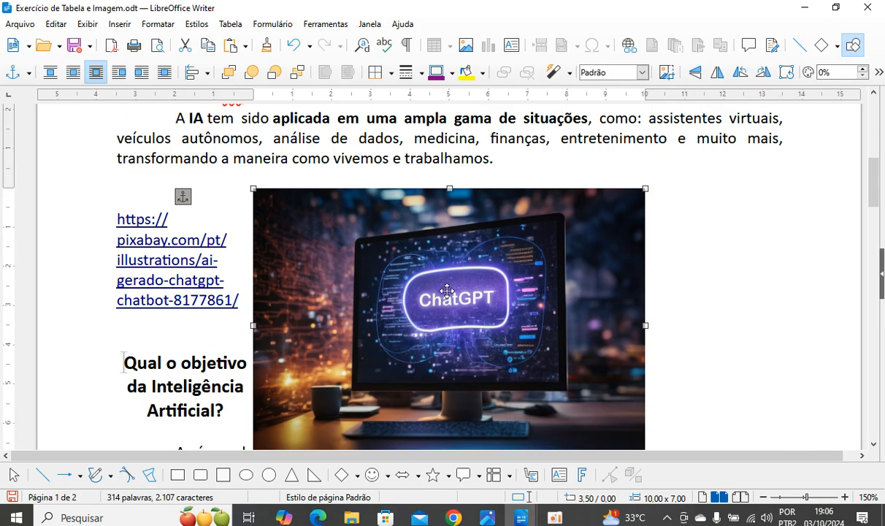
click(29, 72)
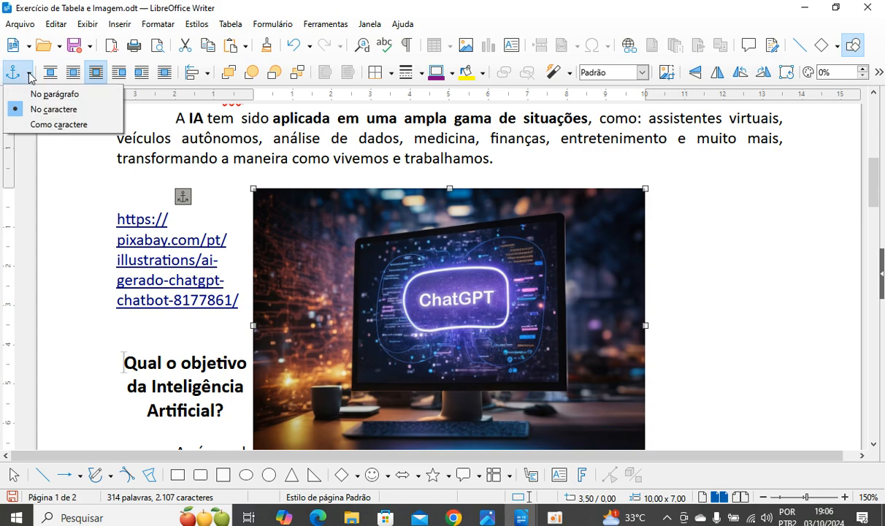
click(740, 285)
scroll(306, 287, down, 4)
scroll(421, 292, up, 6)
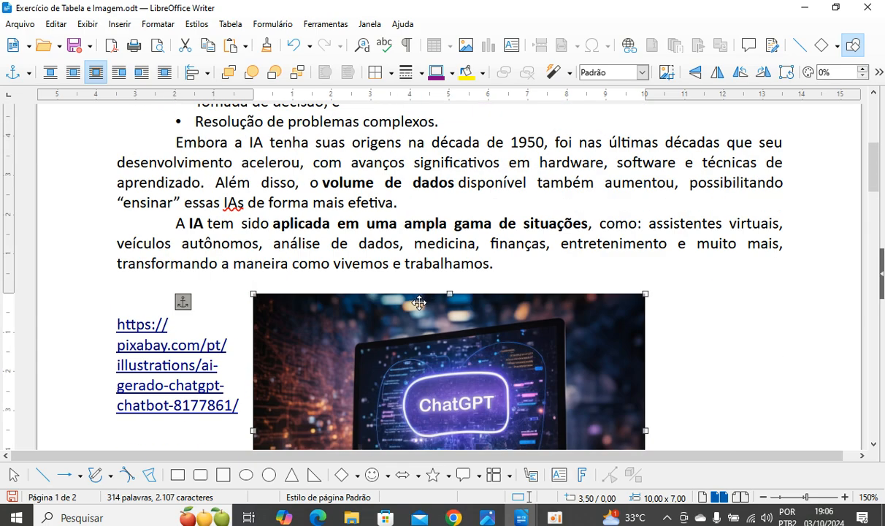
click(181, 306)
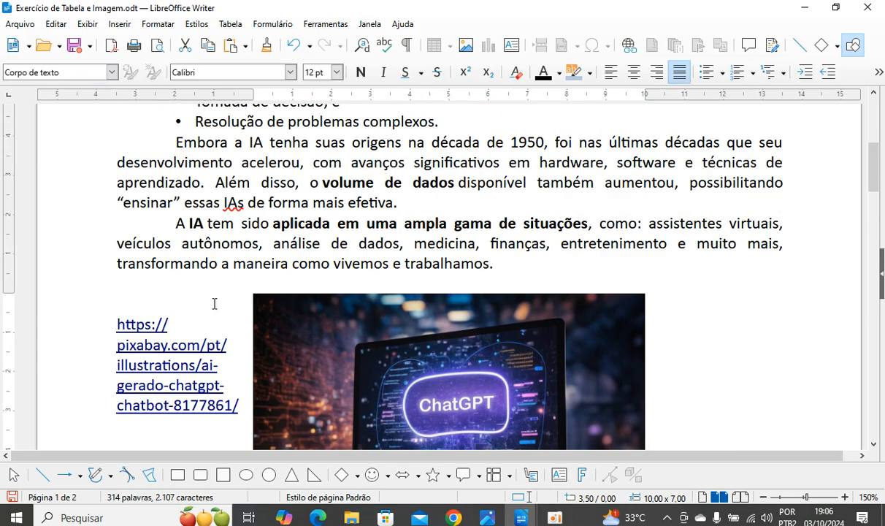
scroll(409, 311, down, 3)
scroll(431, 320, up, 1)
click(417, 300)
scroll(511, 285, down, 1)
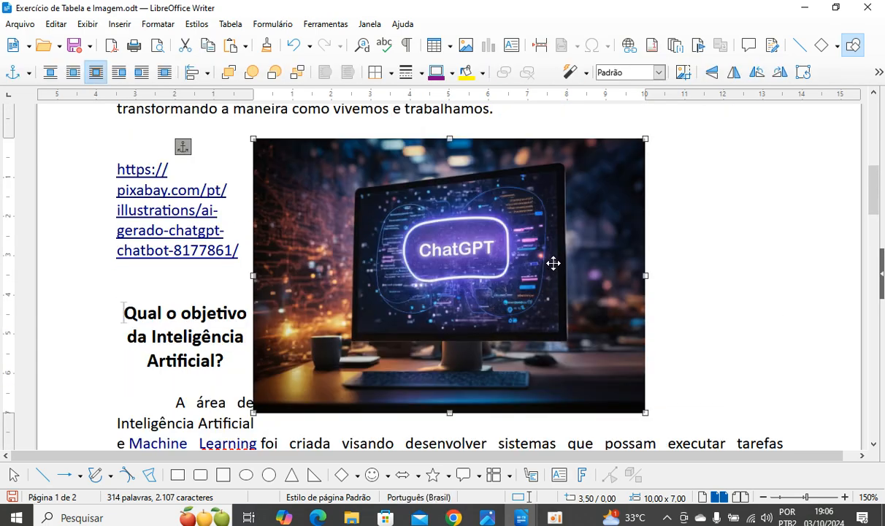
Move the ChatGPT picture up beside the opening paragraph and bullet list, at about 7.45 / 0.58 cm, and deselect it.
scroll(548, 263, down, 1)
scroll(537, 260, up, 3)
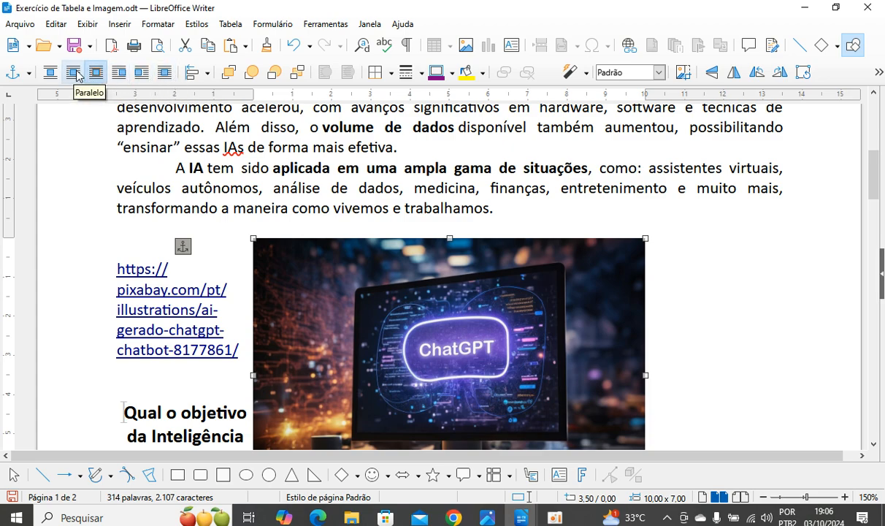
scroll(494, 317, down, 2)
scroll(504, 313, up, 2)
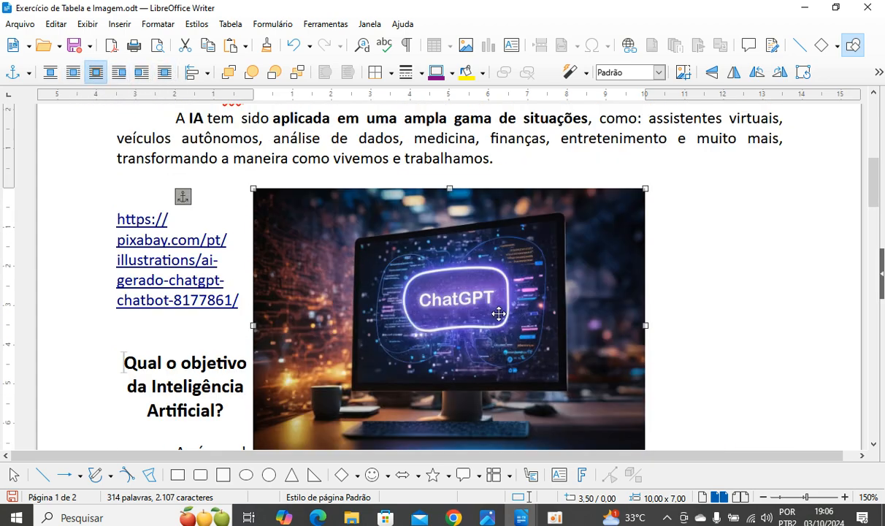
drag(468, 354, 602, 259)
scroll(602, 258, up, 3)
drag(579, 327, 594, 251)
scroll(594, 251, up, 3)
drag(577, 321, 614, 249)
drag(607, 316, 614, 290)
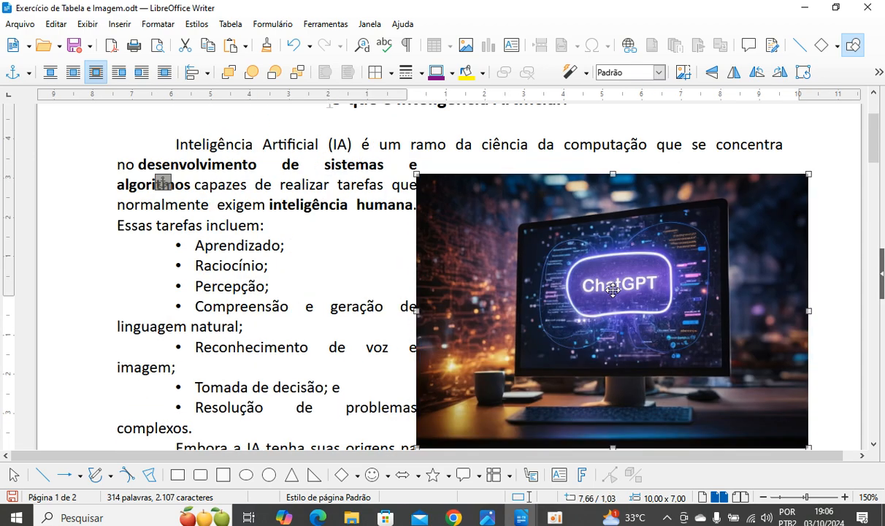
drag(615, 335, 610, 313)
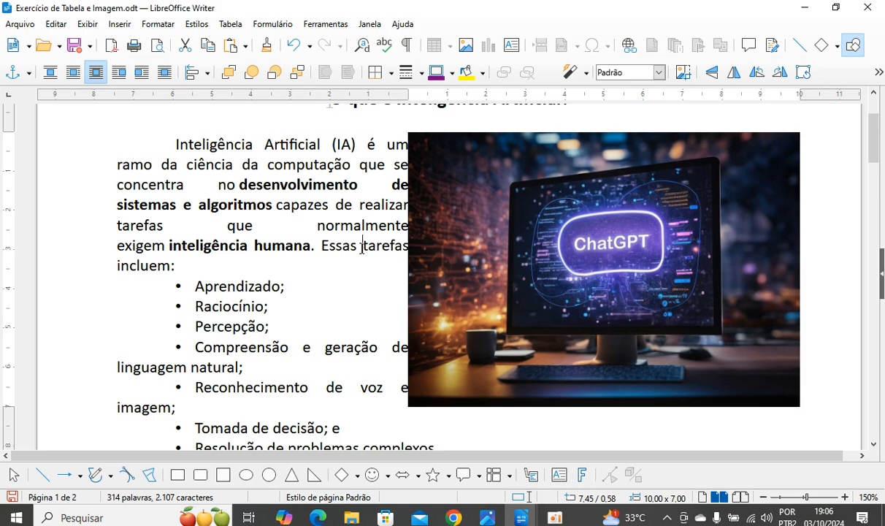
click(363, 245)
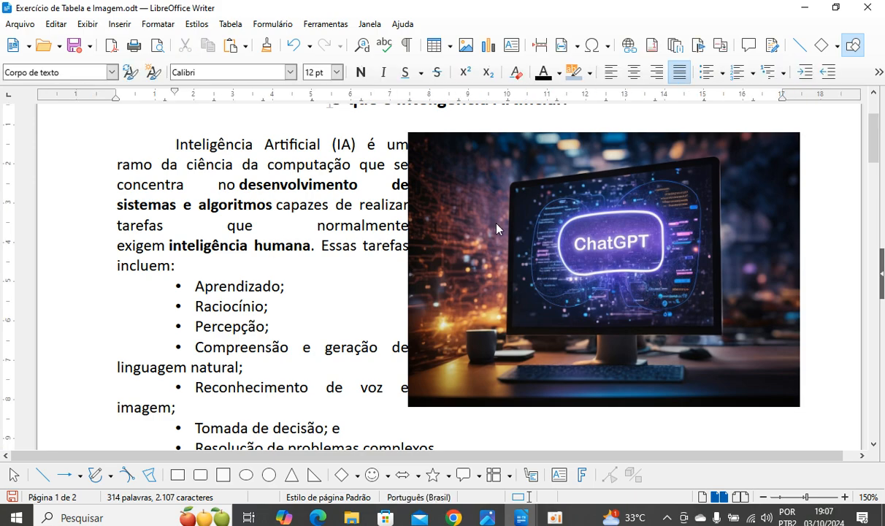
scroll(488, 181, down, 3)
click(555, 199)
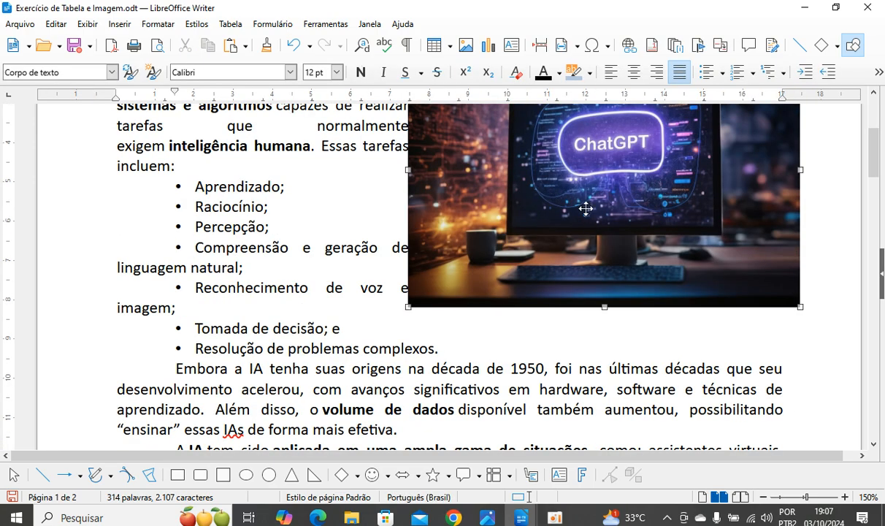
scroll(512, 284, up, 1)
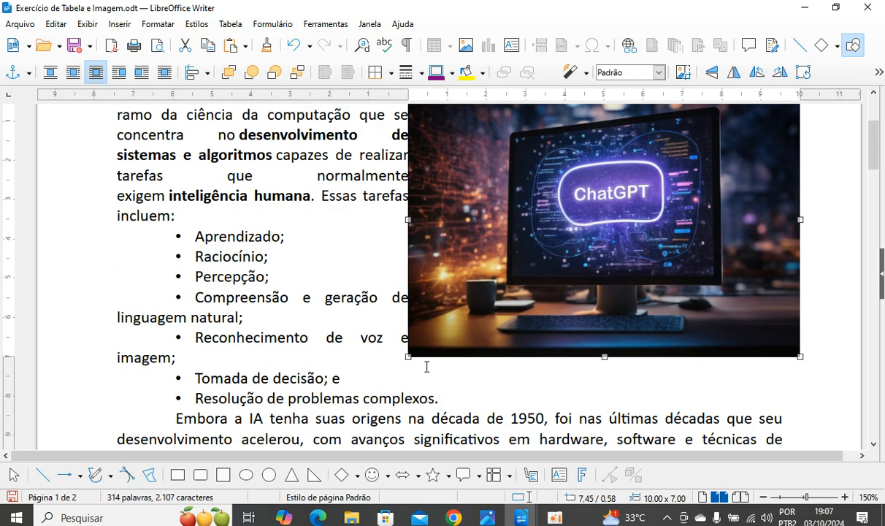
scroll(510, 348, down, 1)
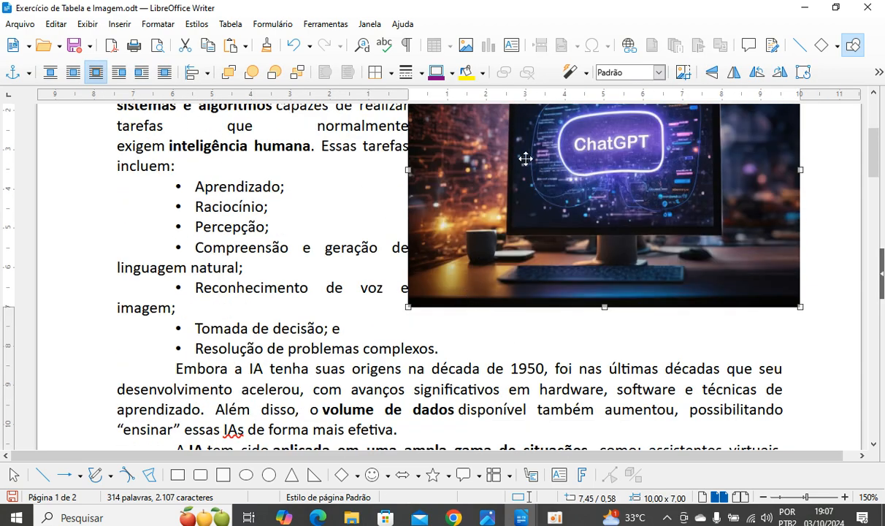
right_click(539, 219)
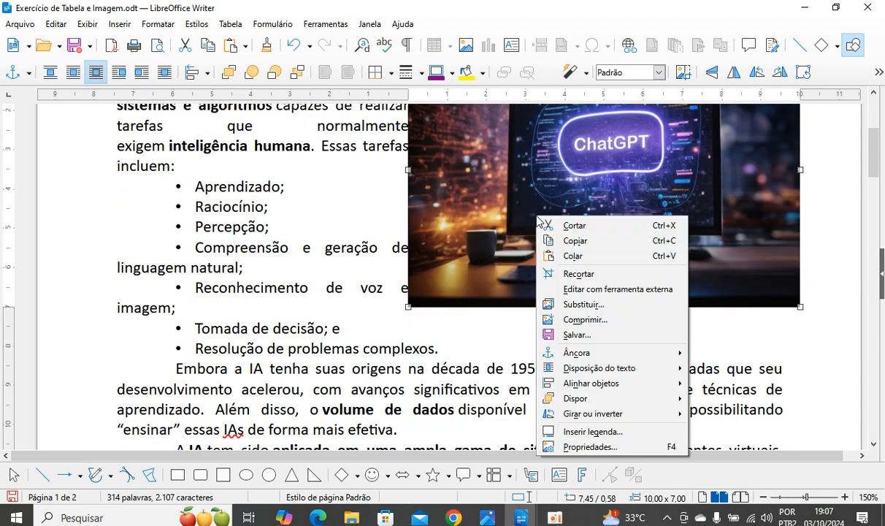
click(501, 228)
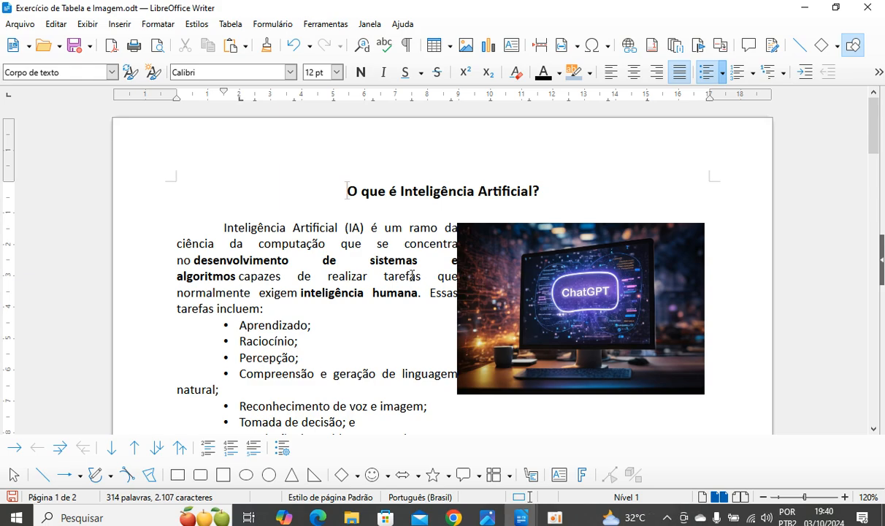
Check the page layout with the ChatGPT picture in print preview, enlarged to 150%, and close the preview.
click(498, 281)
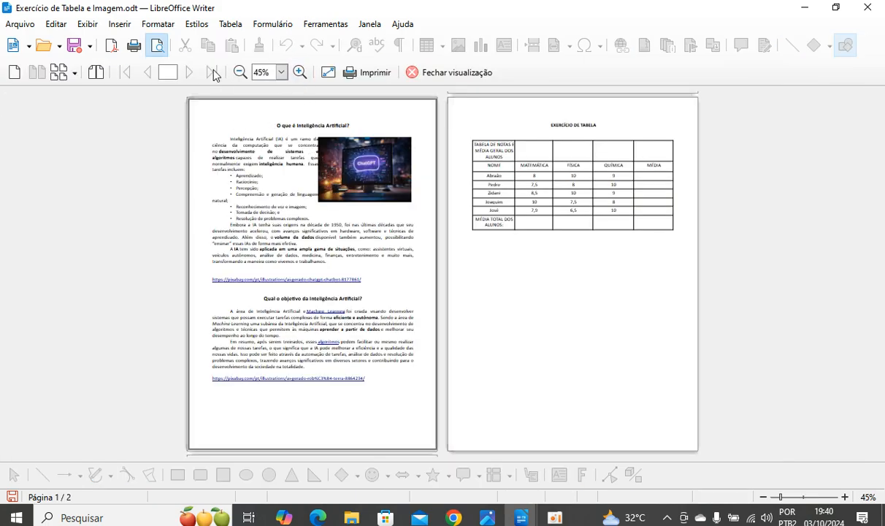
click(299, 73)
click(303, 73)
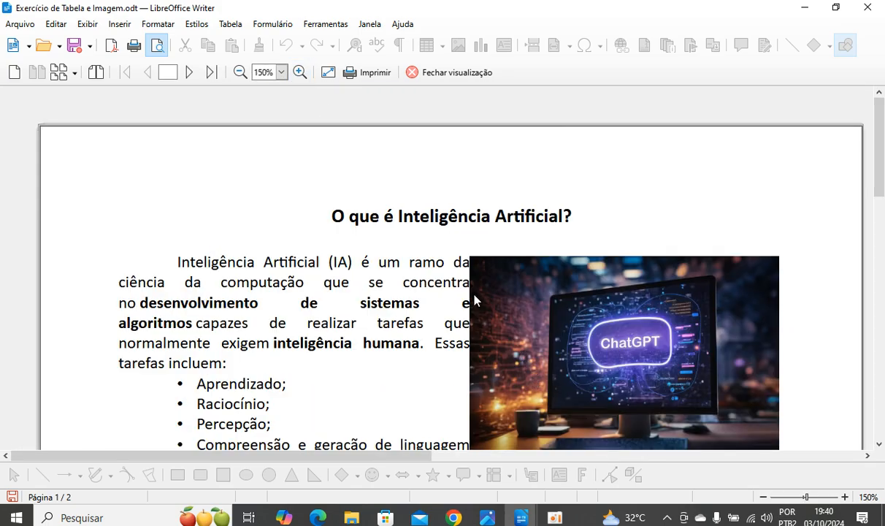
click(435, 73)
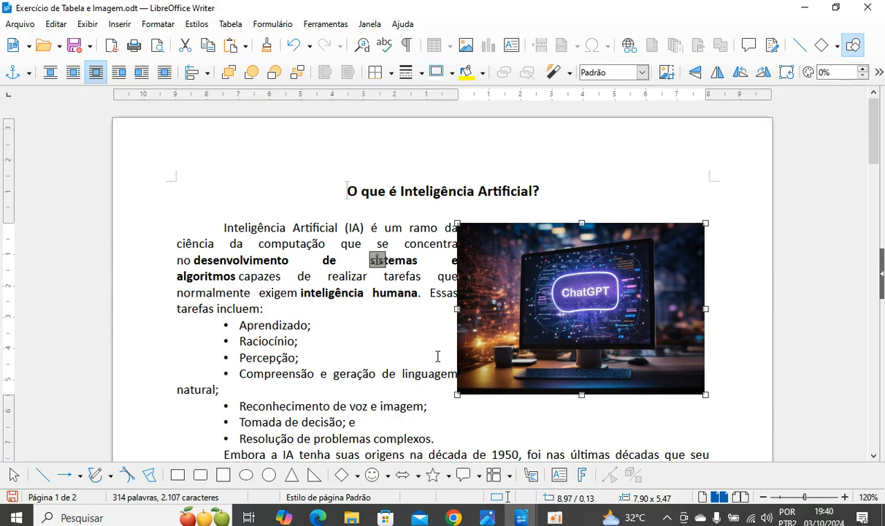
Add a border on all four sides of the ChatGPT picture and give it a thick double-line style.
right_click(569, 295)
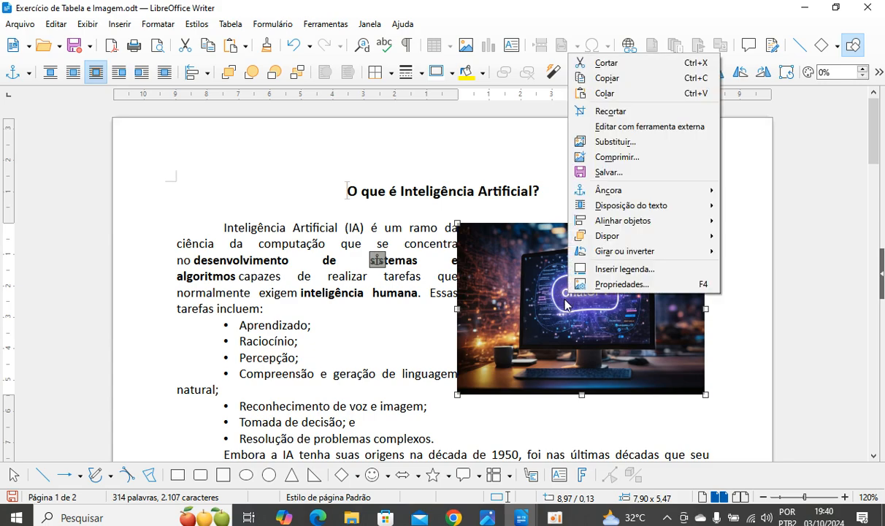
click(566, 325)
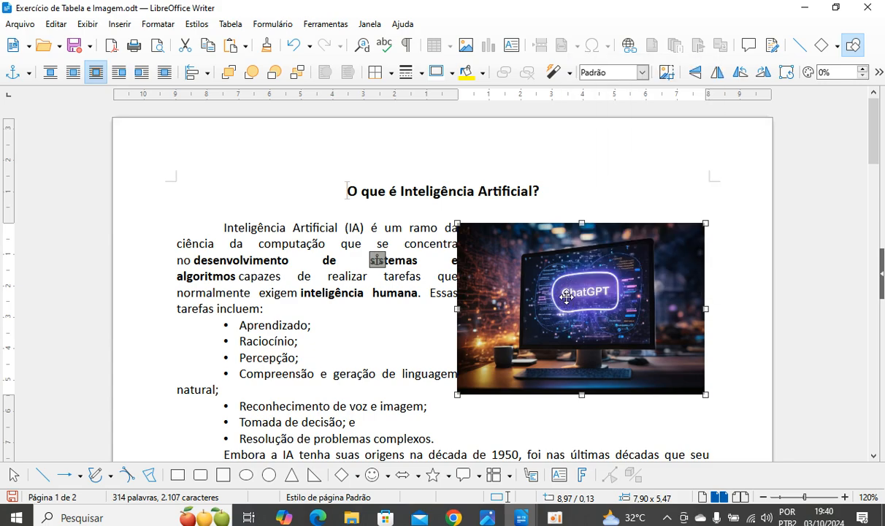
click(390, 73)
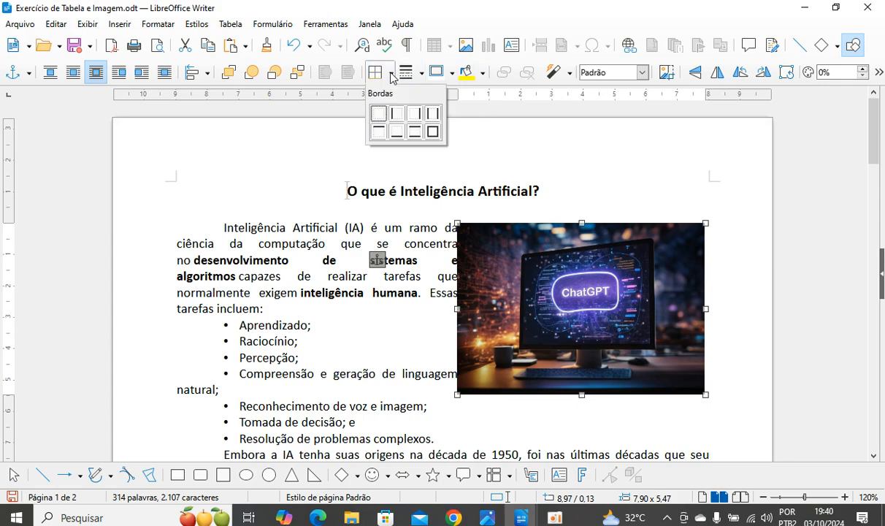
click(433, 132)
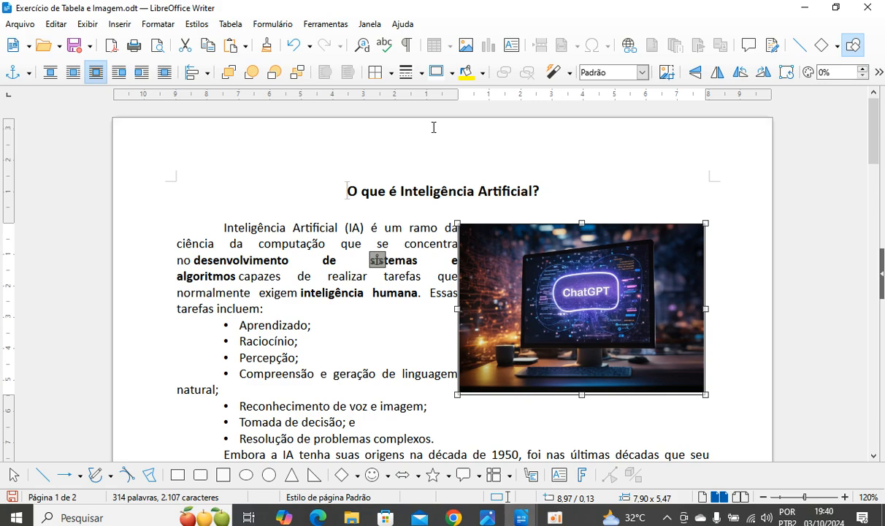
click(422, 73)
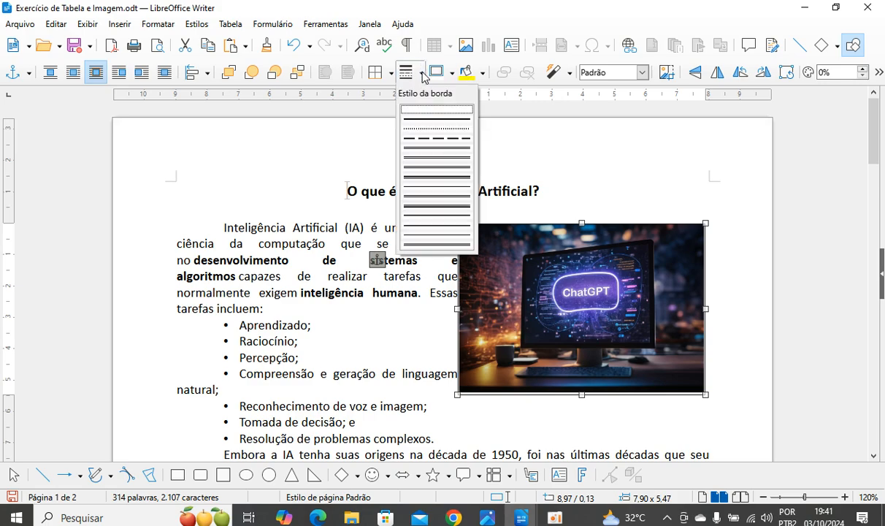
click(437, 207)
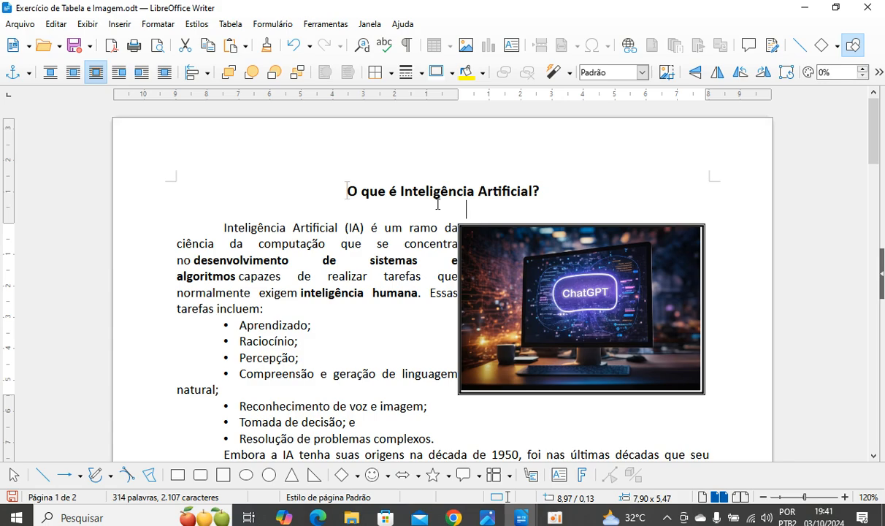
click(464, 218)
Change the ChatGPT picture's border colour to white.
click(577, 264)
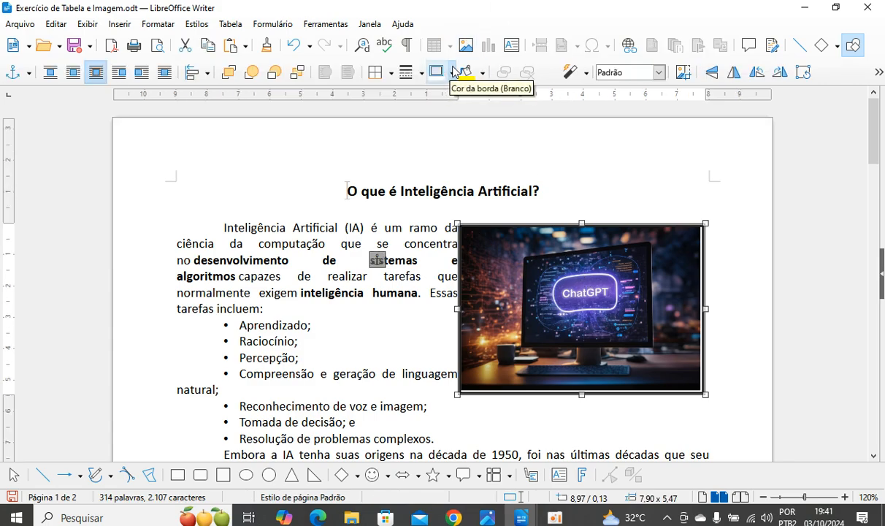
click(451, 73)
click(567, 129)
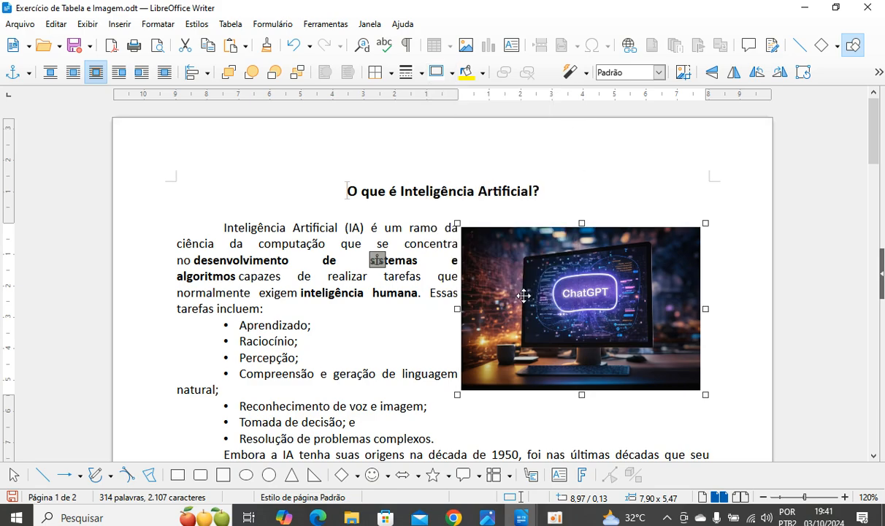
Reposition the ChatGPT picture against the right margin beside the first paragraph, at about 9.13 / 0.04 cm.
drag(539, 293, 486, 301)
drag(507, 311, 566, 321)
drag(576, 279, 585, 295)
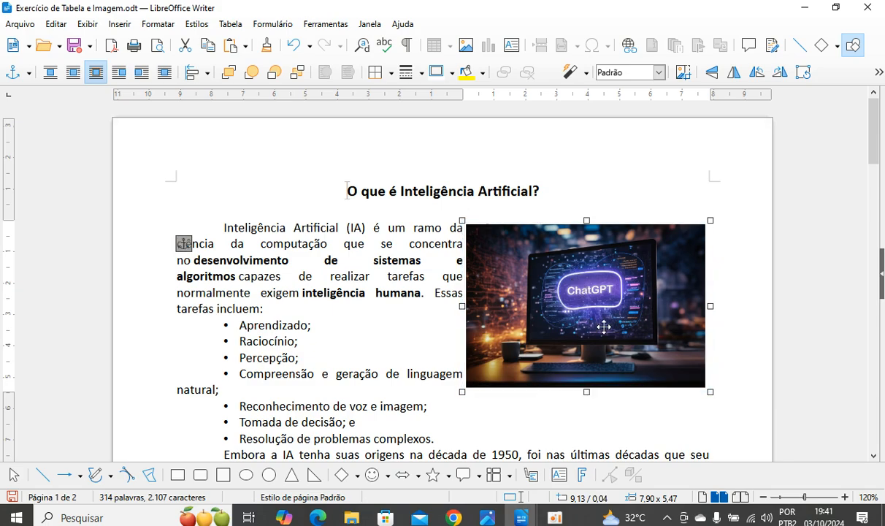
click(771, 296)
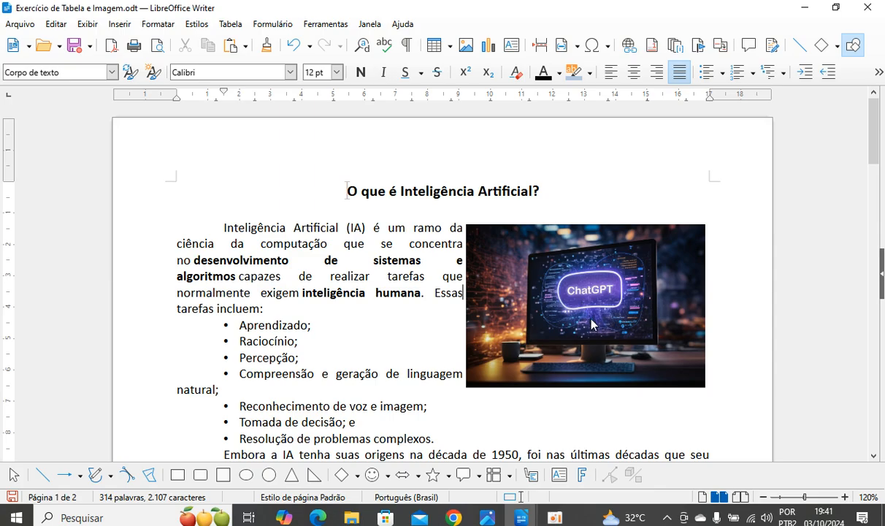
Review how the text flows around the ChatGPT picture and through the rest of the first page.
click(592, 323)
scroll(555, 314, down, 2)
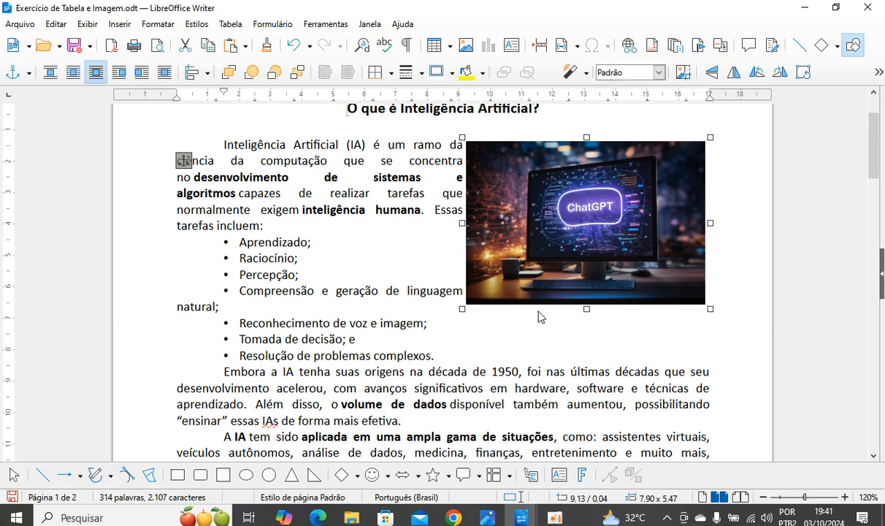
scroll(547, 301, down, 8)
scroll(547, 301, up, 10)
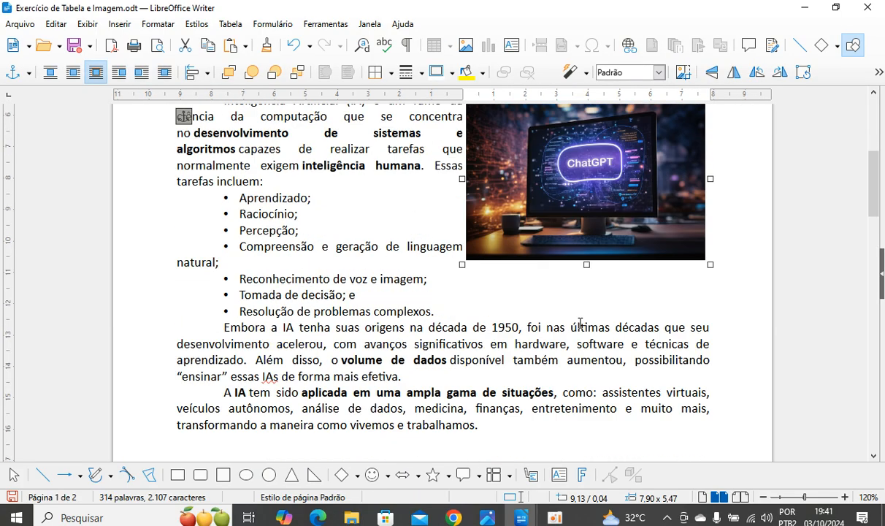
scroll(563, 289, down, 3)
scroll(563, 289, down, 3)
key(Escape)
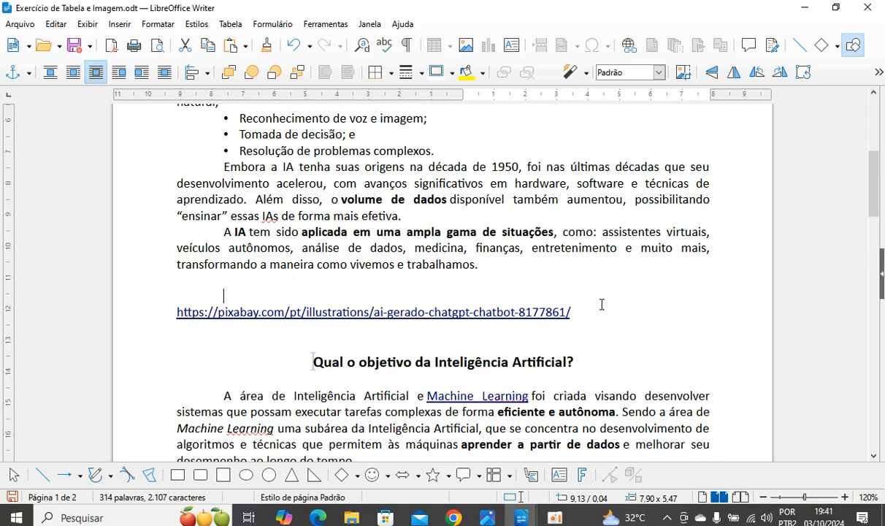
scroll(531, 286, up, 5)
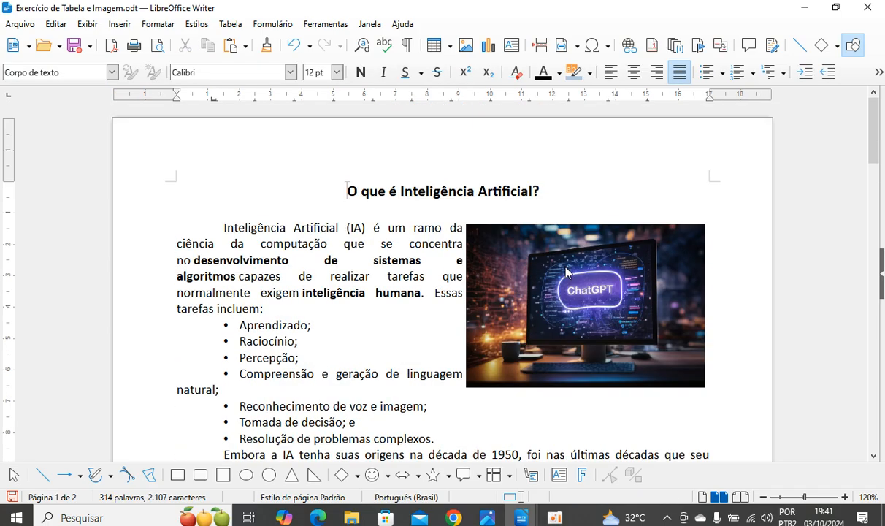
Delete the Pixabay link for the ChatGPT illustration and the surplus blank lines around it.
scroll(572, 264, down, 2)
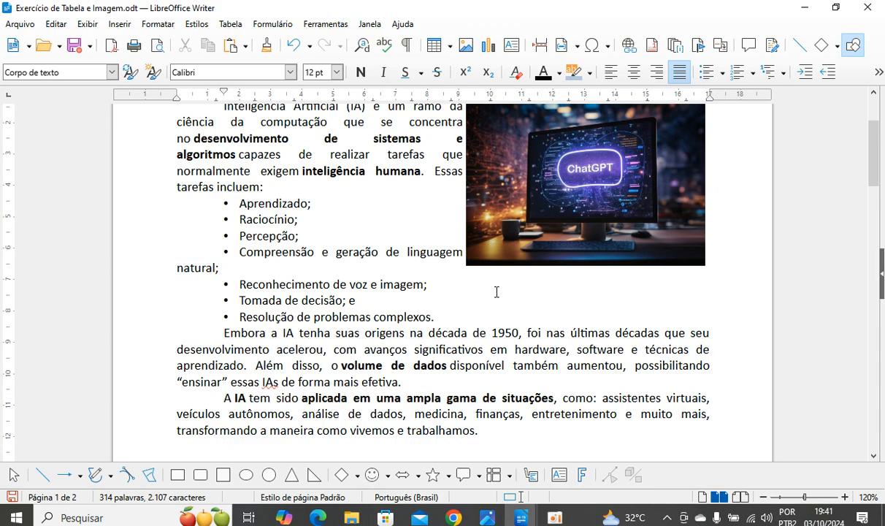
scroll(497, 292, down, 3)
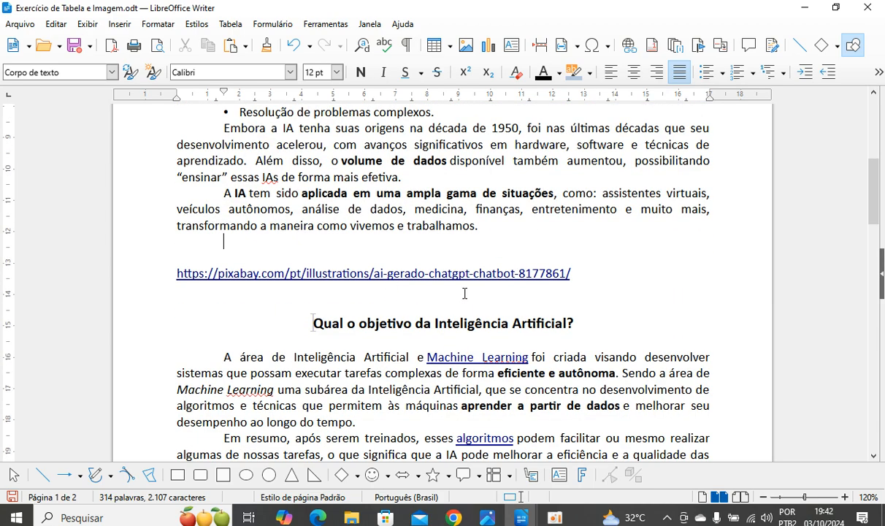
drag(615, 274, 174, 270)
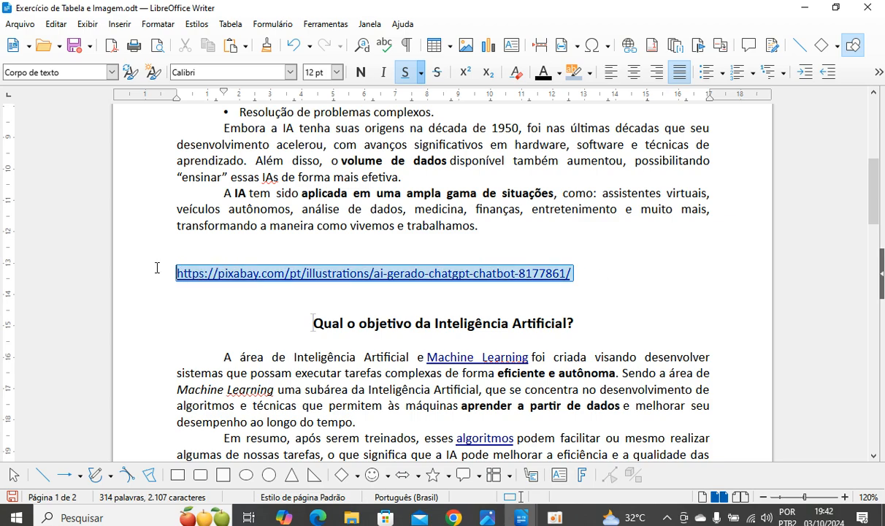
key(Delete)
key(Delete)
key(Delete)
key(Delete)
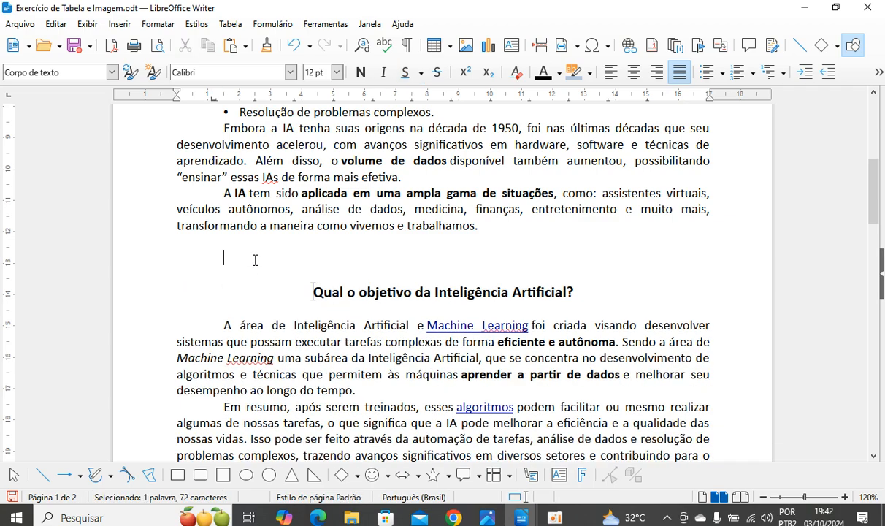
Remove the extra blank line above the heading "Qual o objetivo da Inteligência Artificial?".
scroll(369, 246, down, 3)
scroll(369, 247, down, 2)
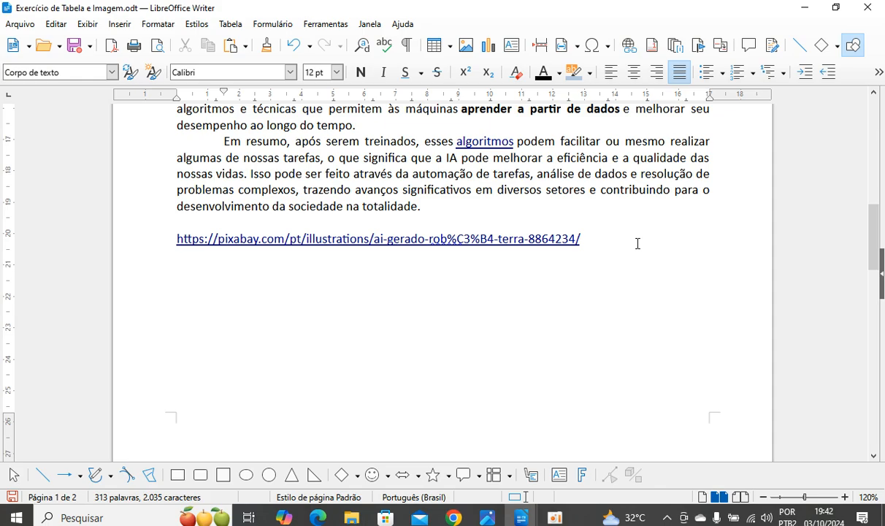
scroll(467, 255, up, 5)
click(382, 203)
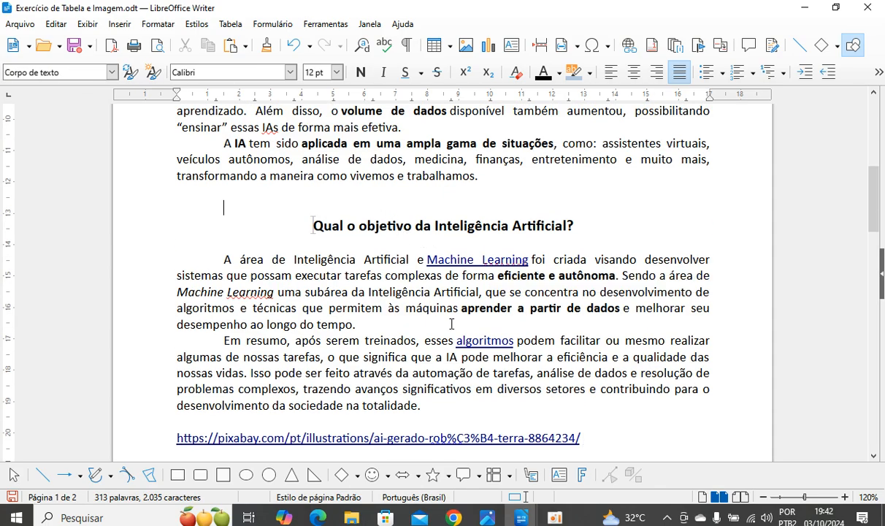
key(Delete)
Insert the downloaded picture IMAGEM 2 below the last paragraph of the artificial intelligence text.
scroll(471, 382, down, 3)
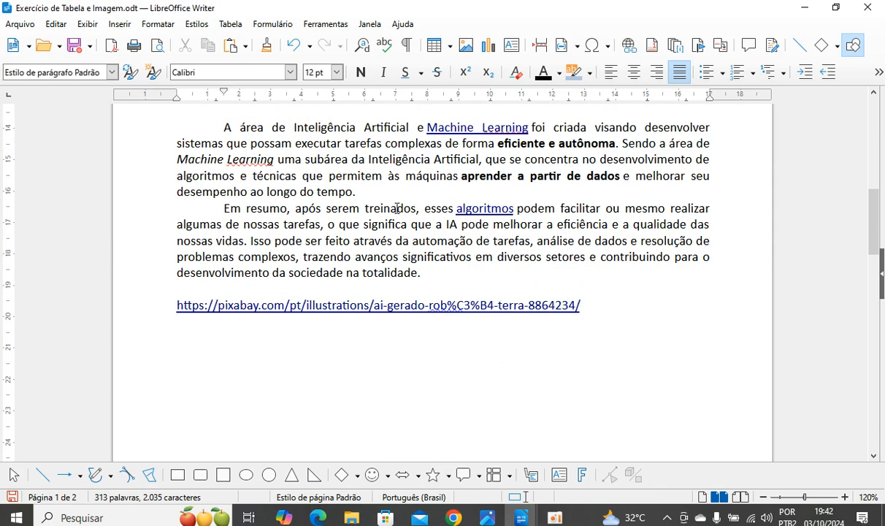
click(466, 45)
click(162, 155)
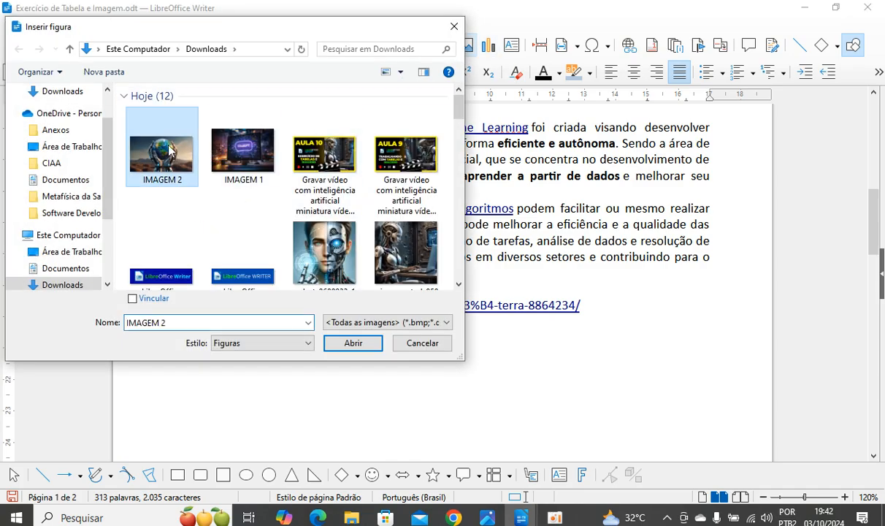
click(351, 341)
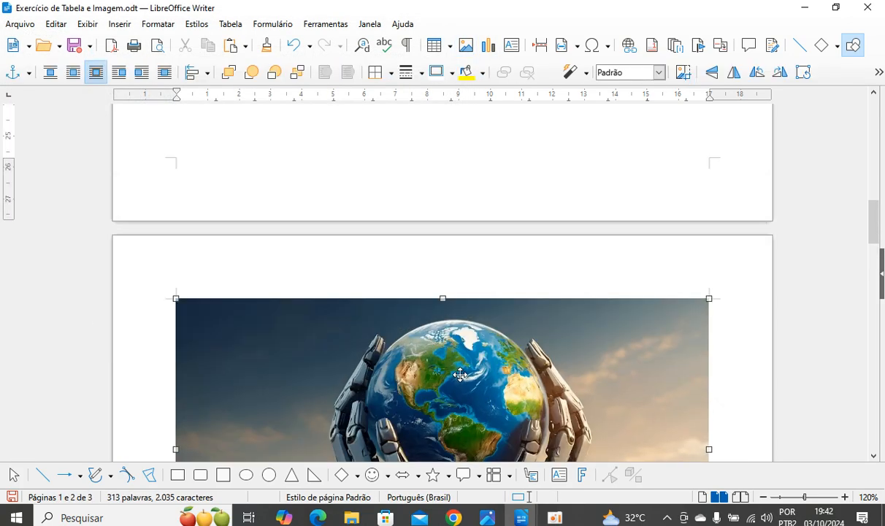
Resize the robot hands and globe picture proportionally to 9,01 cm wide by 5,10 cm high.
scroll(477, 297, up, 10)
scroll(478, 317, down, 2)
scroll(478, 316, down, 10)
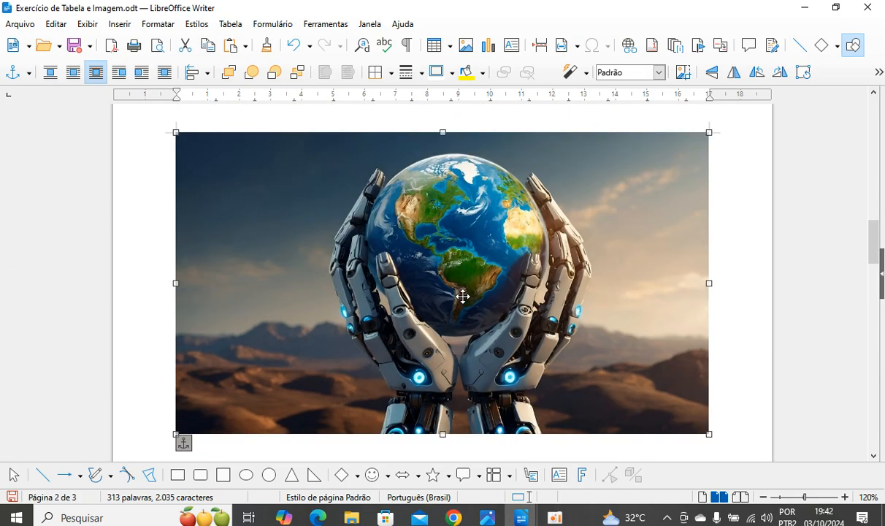
right_click(461, 296)
click(497, 300)
double_click(497, 300)
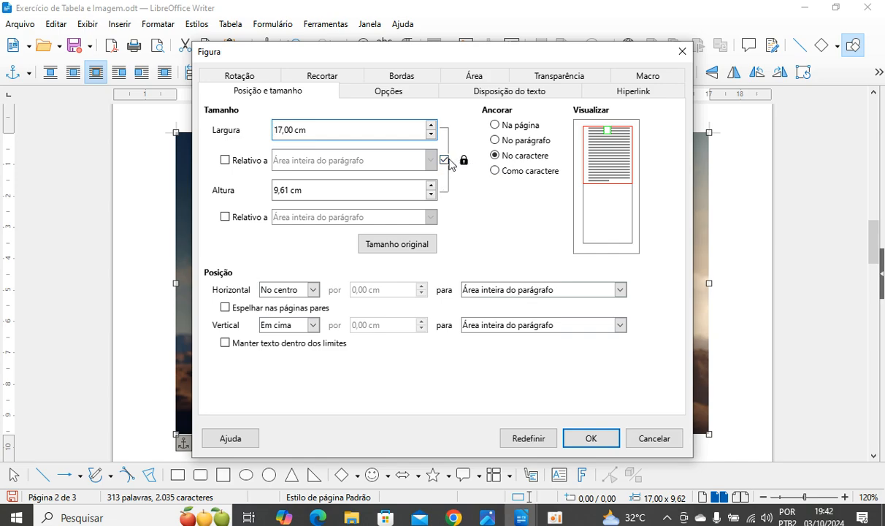
click(431, 195)
click(432, 195)
click(431, 196)
click(431, 196)
click(432, 196)
click(432, 196)
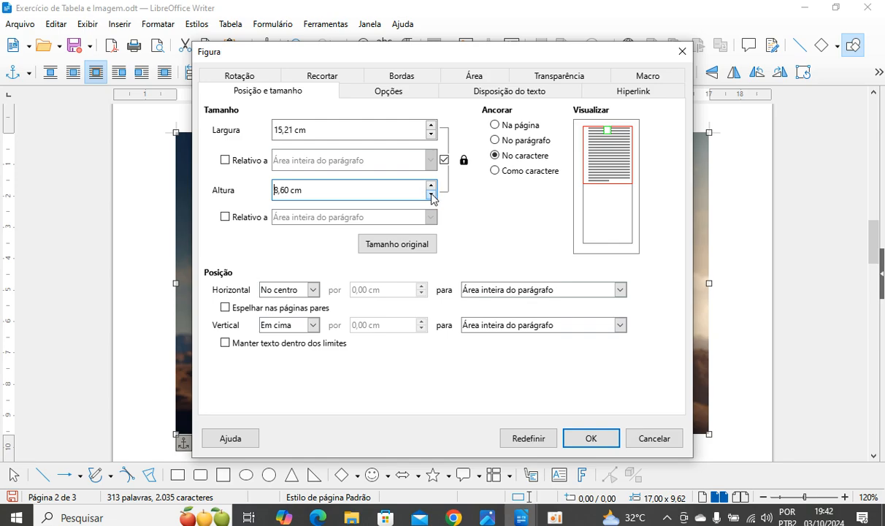
click(432, 196)
click(432, 196)
click(431, 196)
click(432, 196)
click(431, 196)
click(432, 196)
click(432, 196)
click(432, 195)
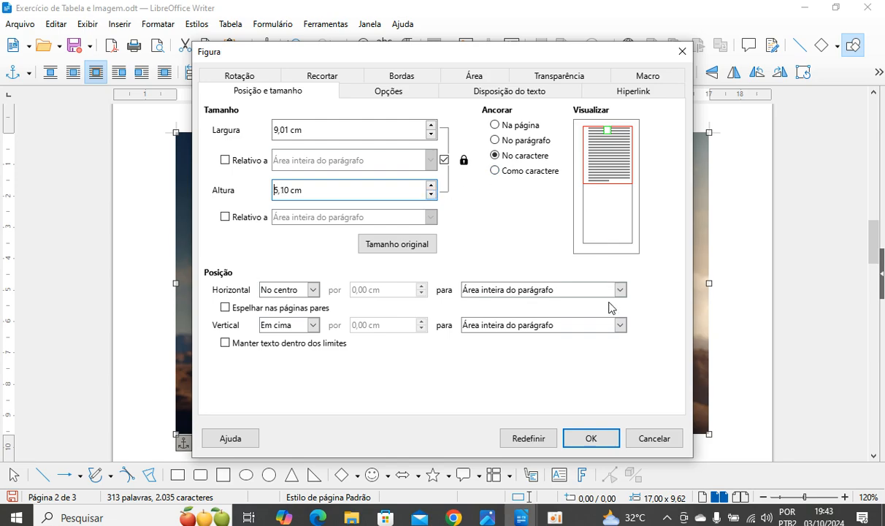
click(577, 436)
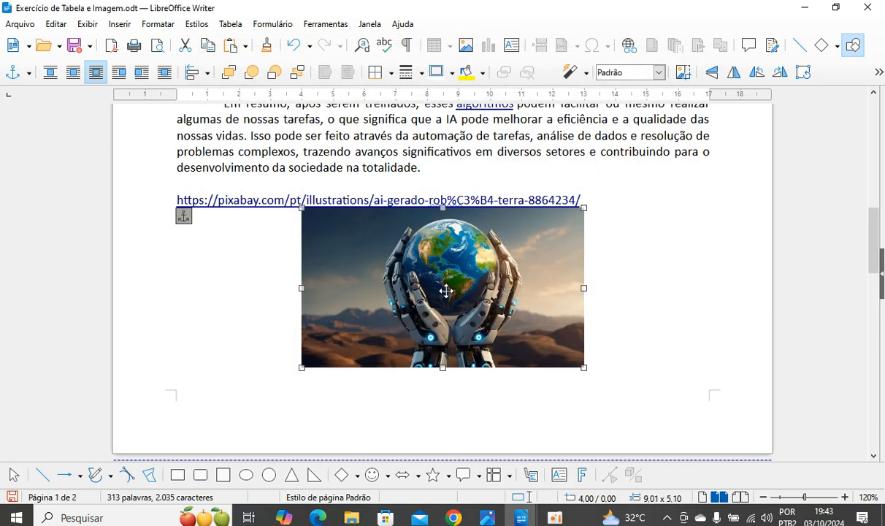
scroll(445, 290, up, 2)
click(721, 283)
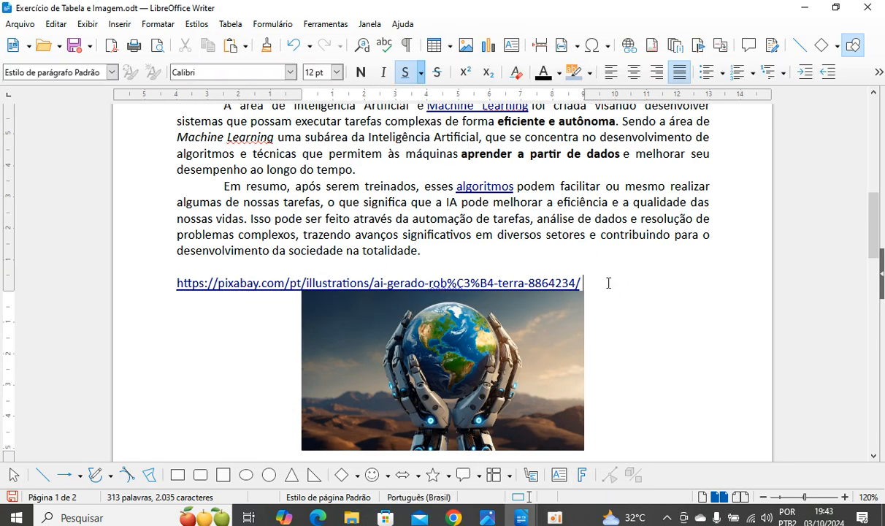
drag(610, 283, 177, 284)
key(BackSpace)
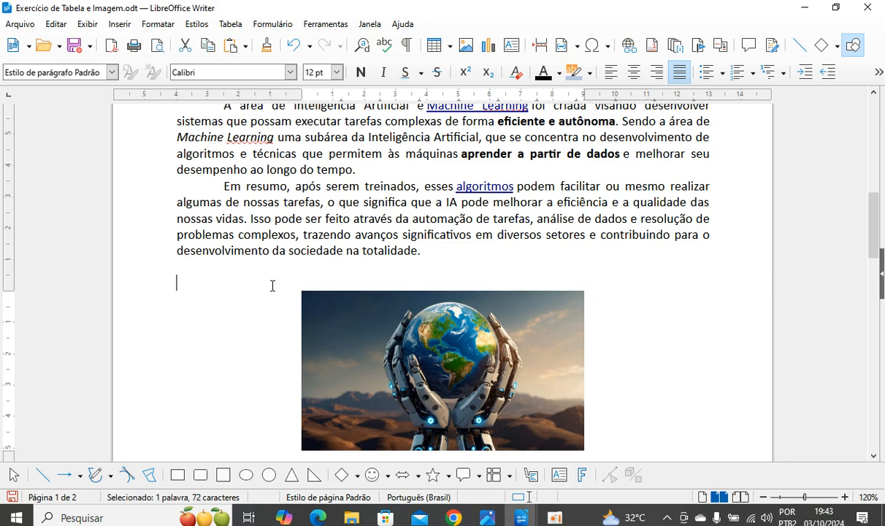
key(ctrl+z)
Delete the Pixabay link above the globe picture.
click(605, 274)
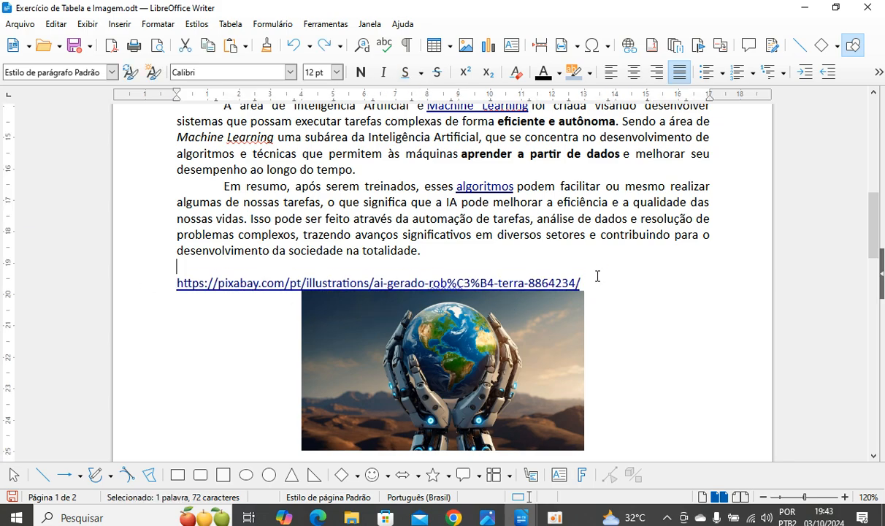
drag(584, 280, 379, 272)
drag(184, 274, 170, 280)
key(ctrl+s)
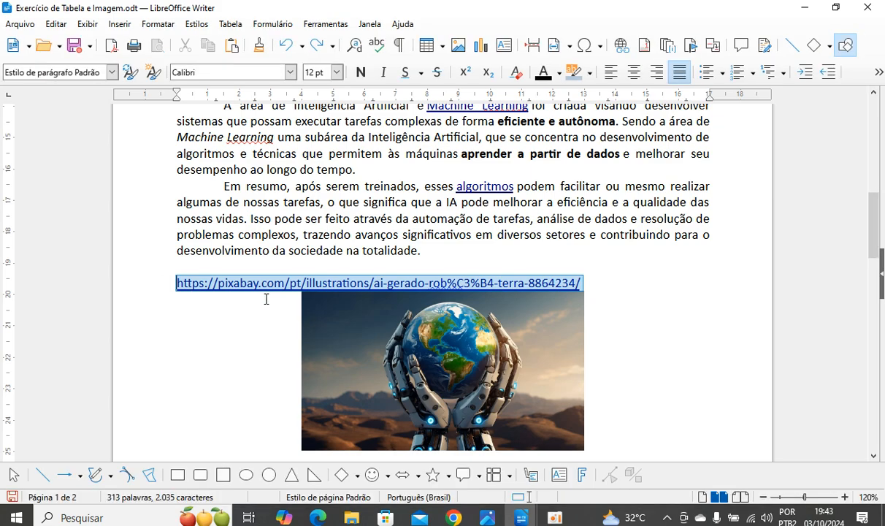
key(Delete)
Shrink the globe picture to about 7,38 × 4,18 cm and place it under the last paragraph at about 4,72 / 0,51 cm.
drag(381, 368, 380, 357)
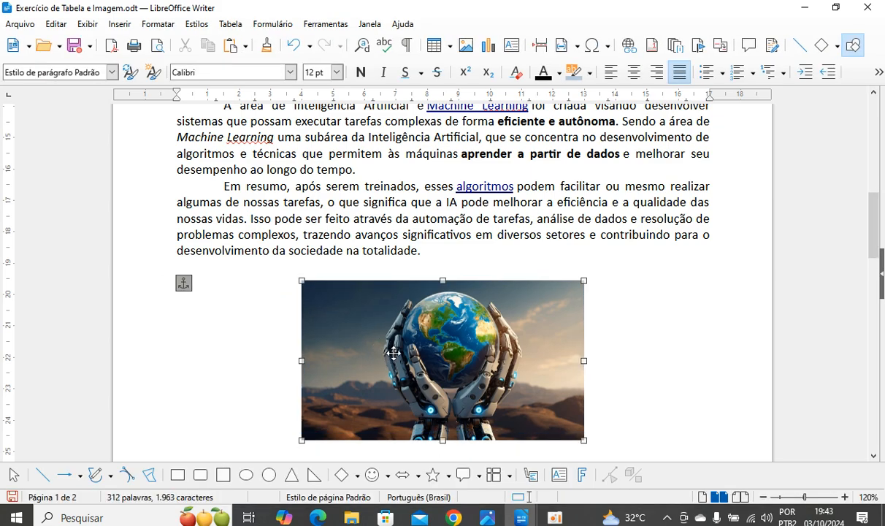
scroll(394, 354, down, 3)
scroll(452, 308, up, 2)
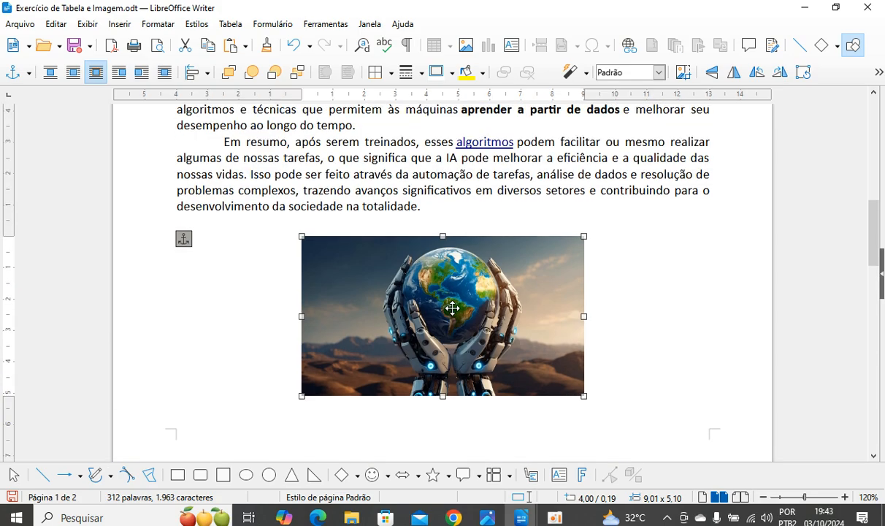
scroll(453, 307, up, 5)
scroll(460, 300, down, 6)
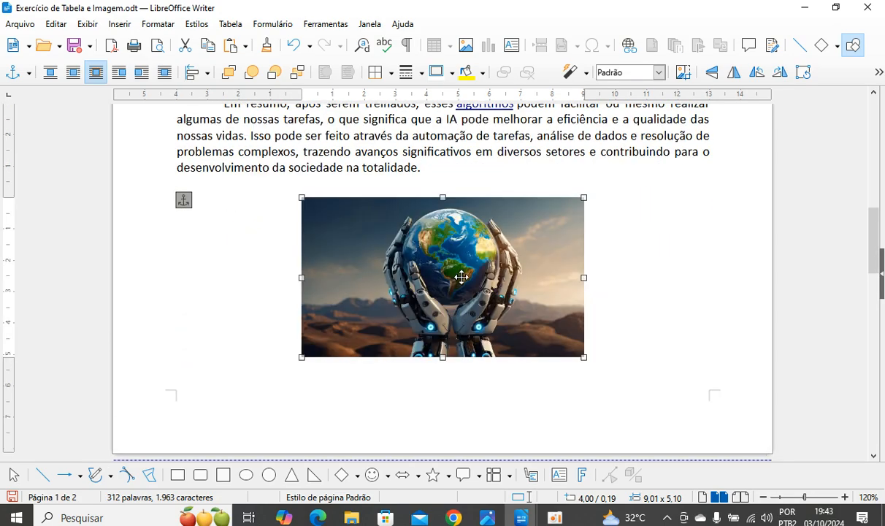
drag(583, 199, 533, 226)
drag(443, 305, 457, 294)
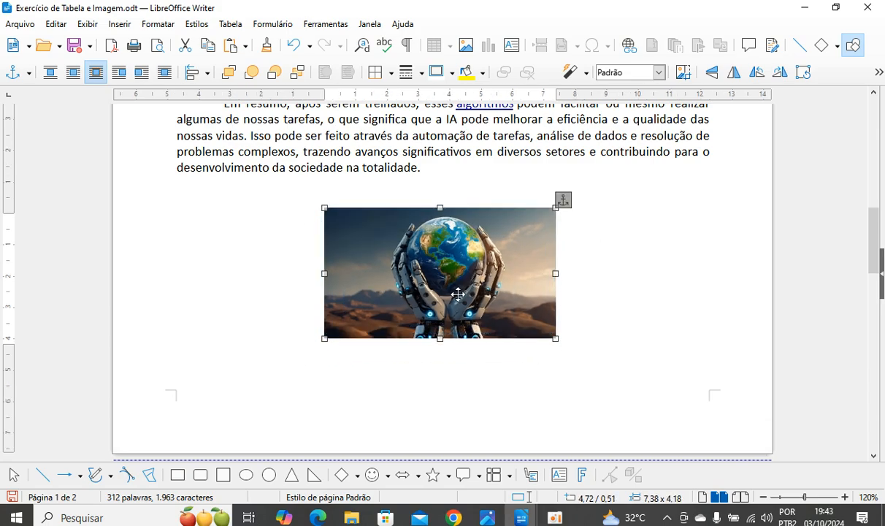
Add the caption "IA Mundo" to the globe picture, with category Figura and position Em cima.
right_click(452, 278)
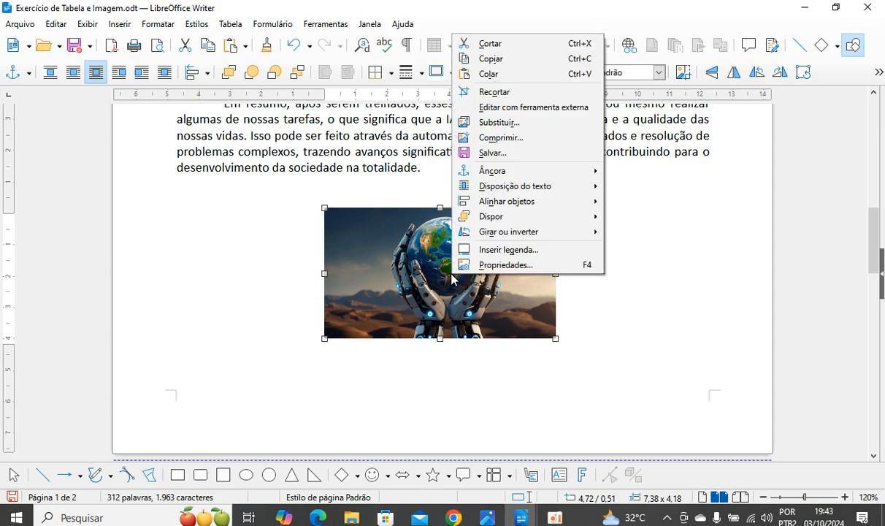
click(526, 252)
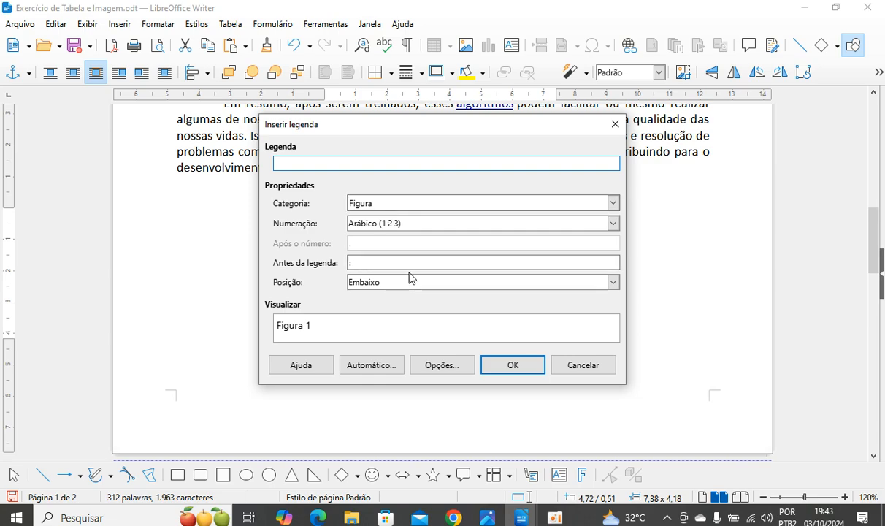
click(614, 282)
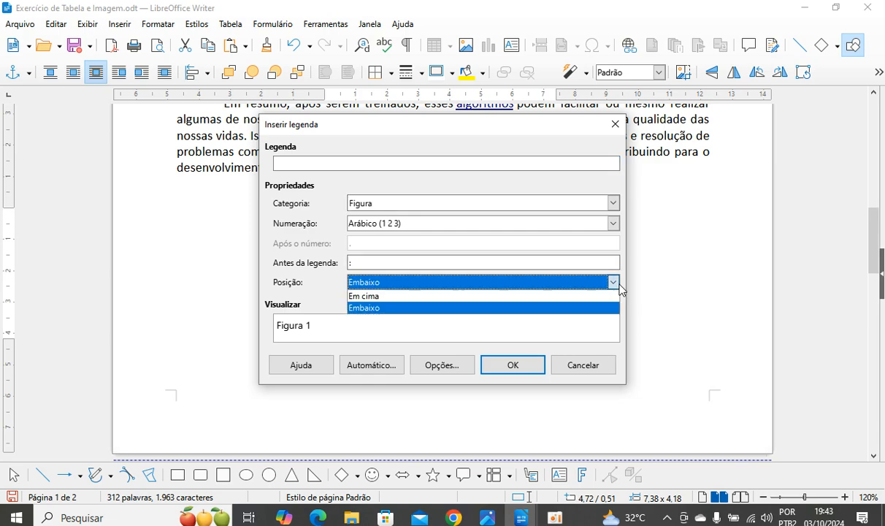
click(374, 296)
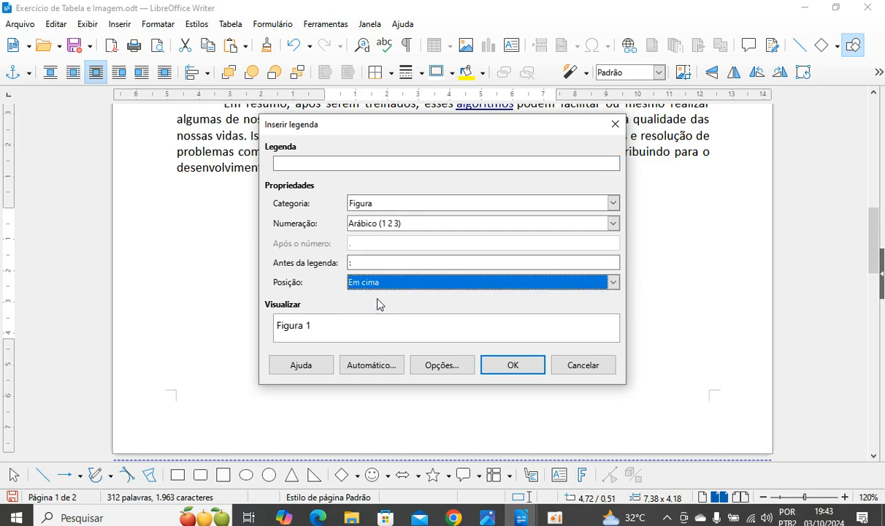
click(289, 162)
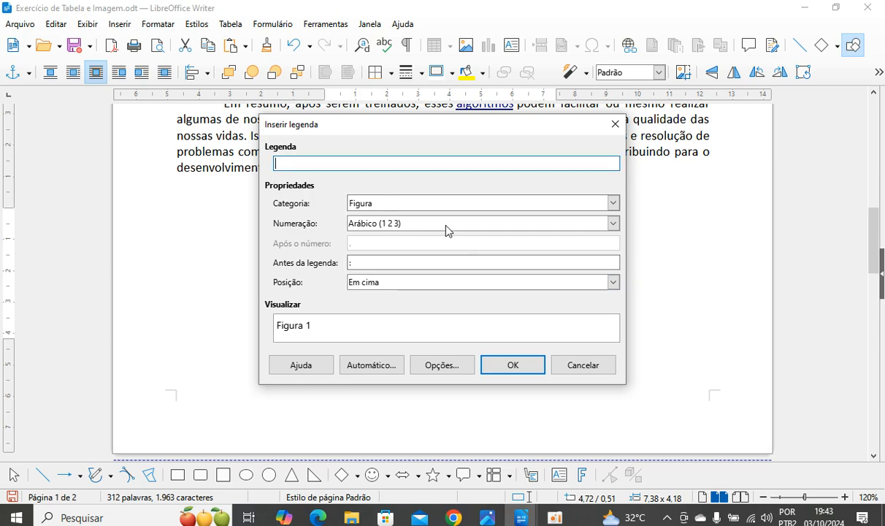
text(In)
key(BackSpace)
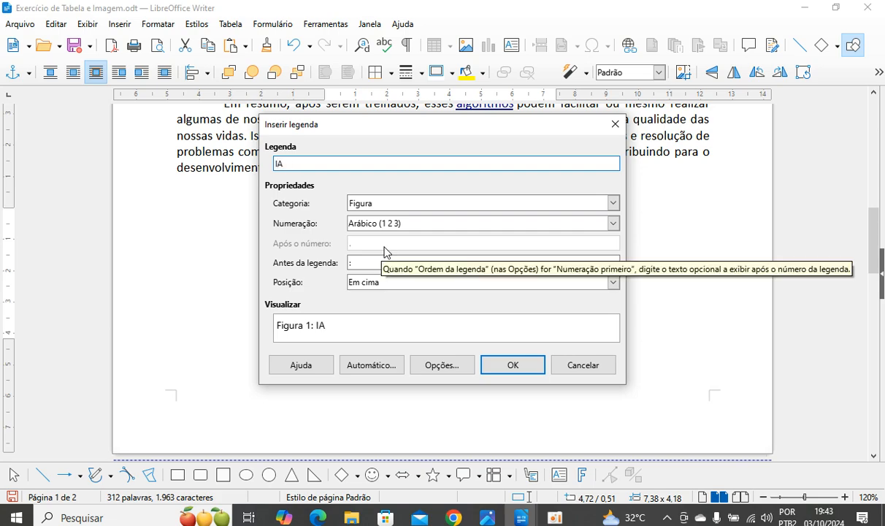
text(Mundo)
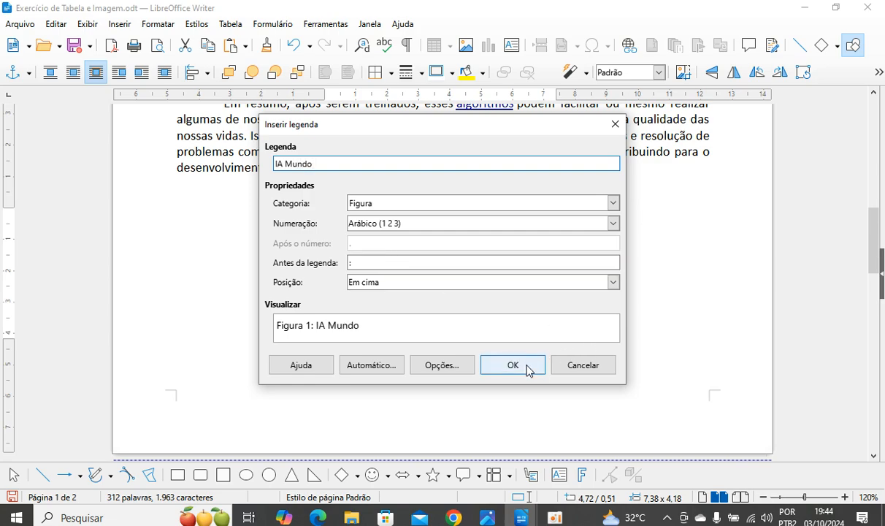
click(528, 366)
Examine the figure number in the globe picture's caption against the ChatGPT picture at the start of the document.
click(418, 223)
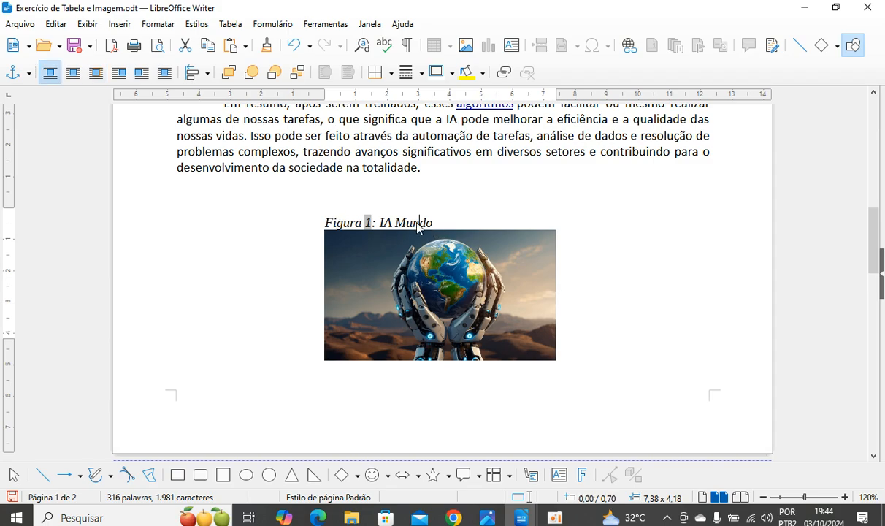
click(461, 224)
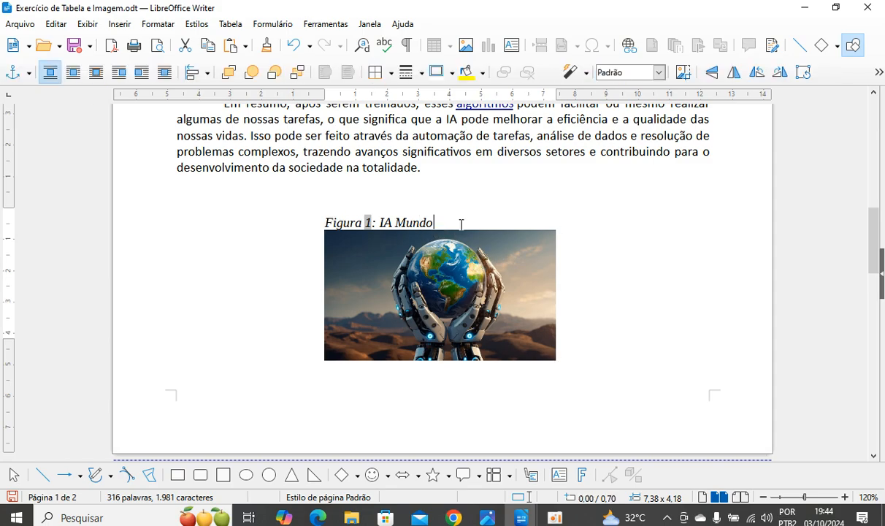
double_click(368, 223)
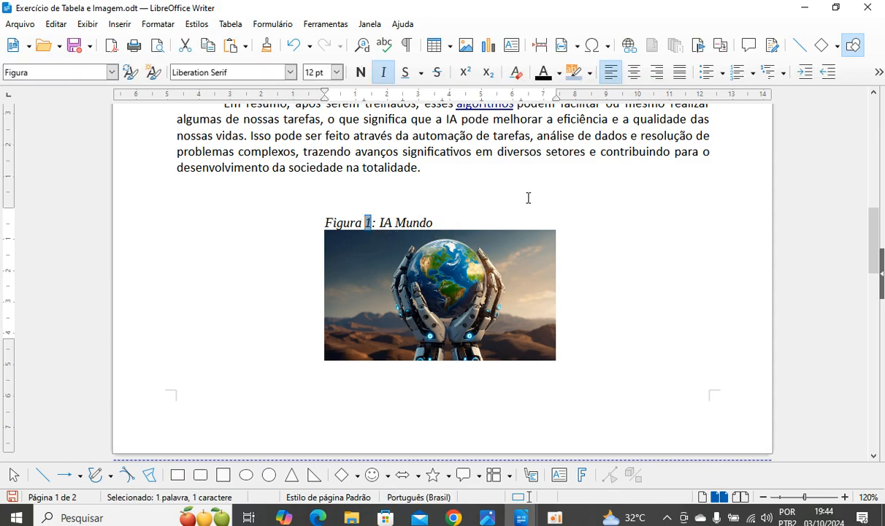
scroll(528, 198, up, 15)
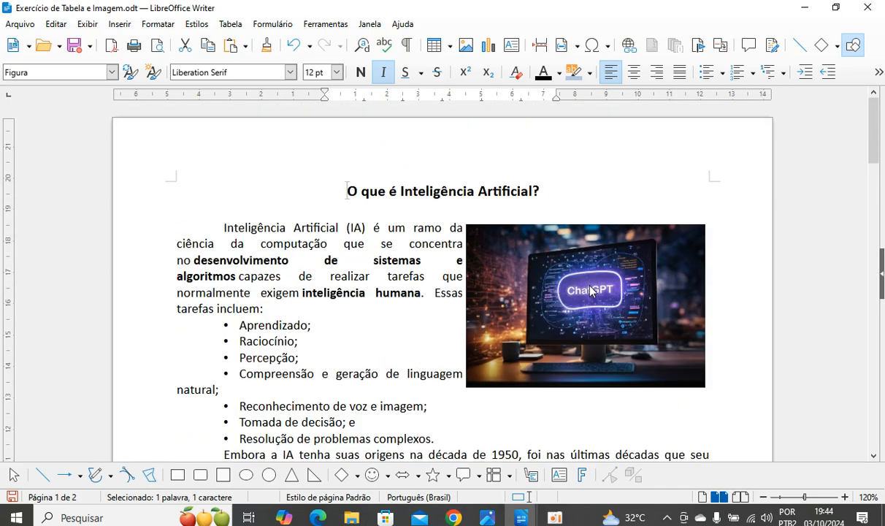
scroll(553, 290, down, 15)
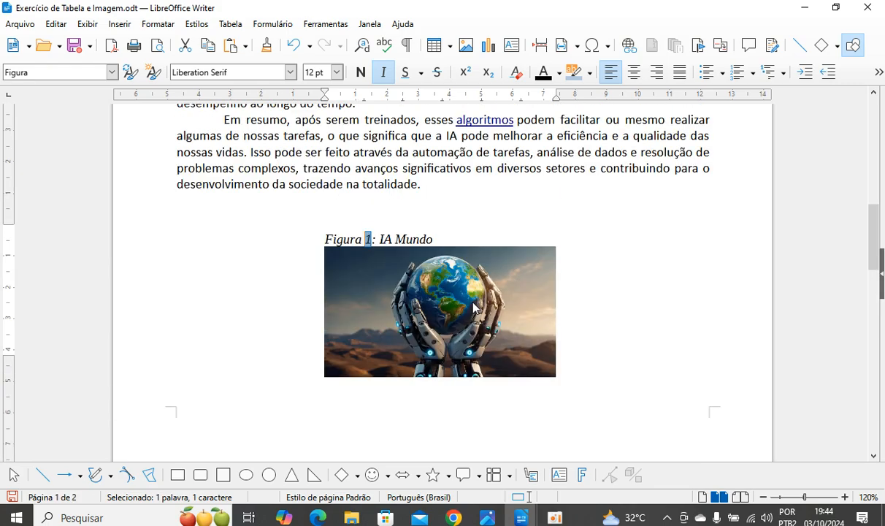
click(427, 257)
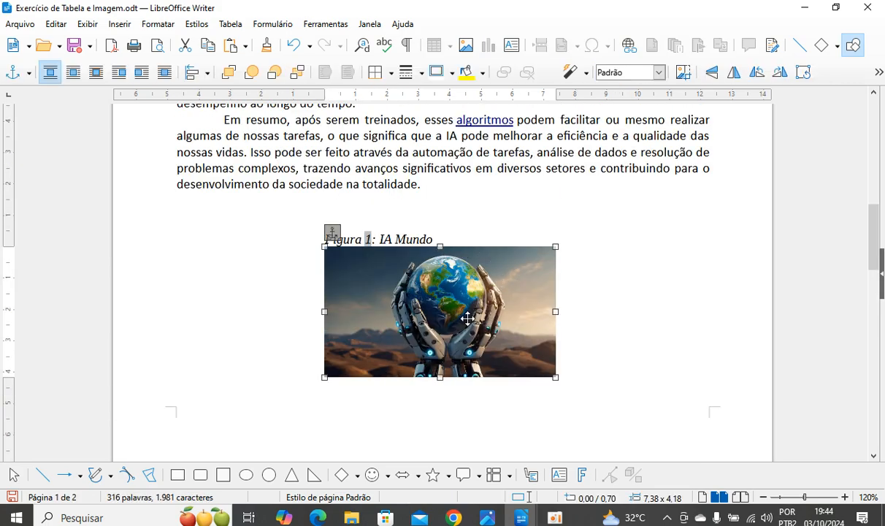
scroll(464, 292, down, 2)
scroll(458, 316, up, 2)
Try replacing the number in the globe picture's caption with 2, and undo the edit.
click(373, 238)
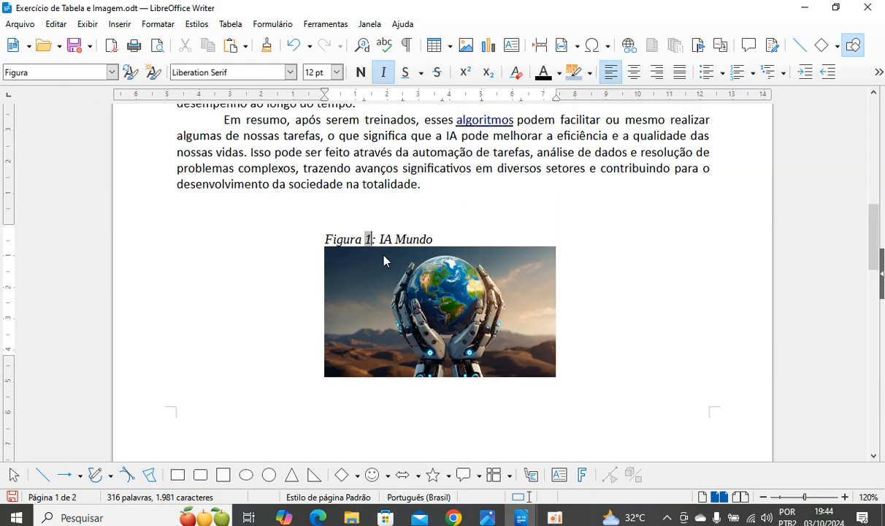
key(BackSpace)
text(2)
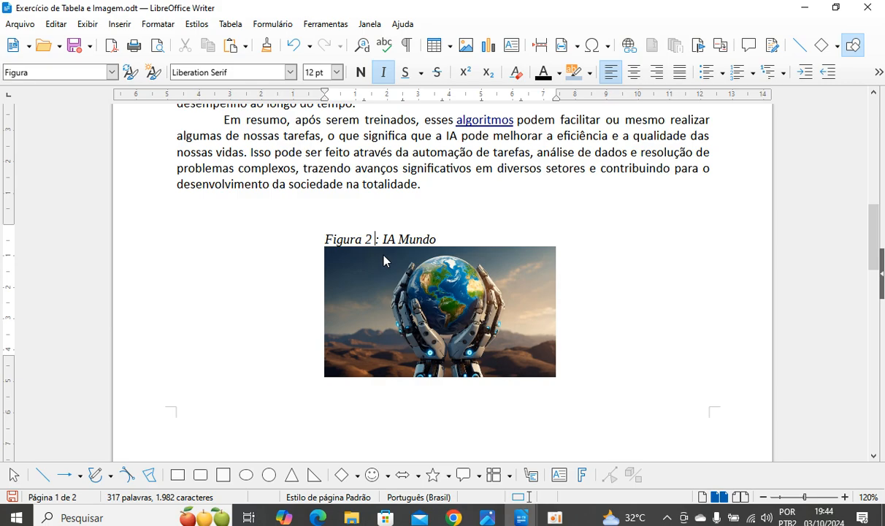
key(ctrl+z)
key(ctrl+z)
key(ctrl+z)
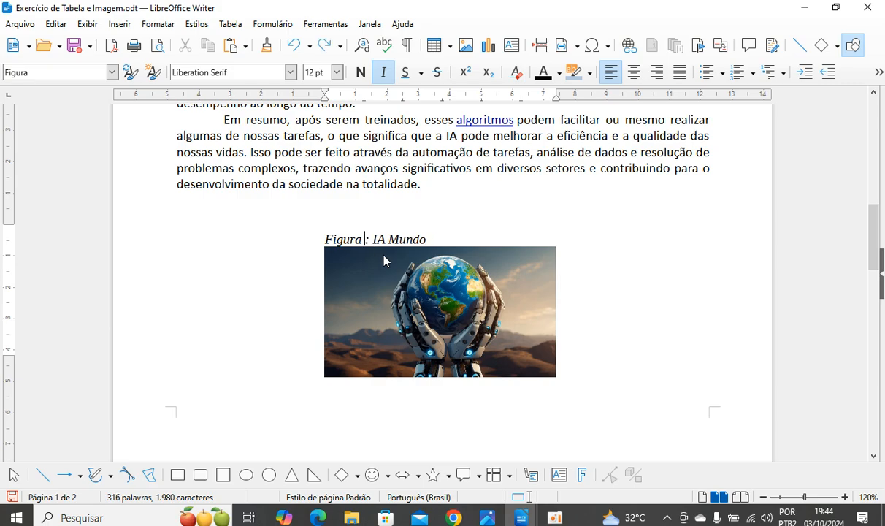
click(384, 269)
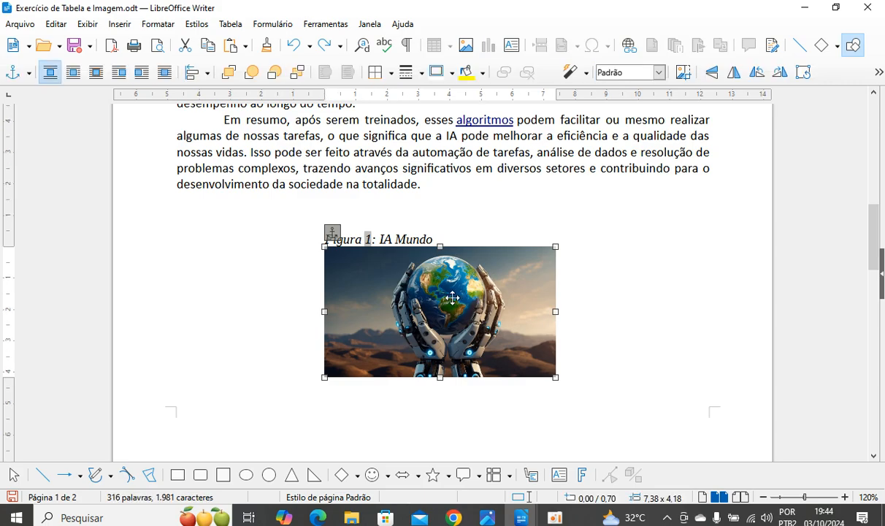
scroll(416, 298, up, 2)
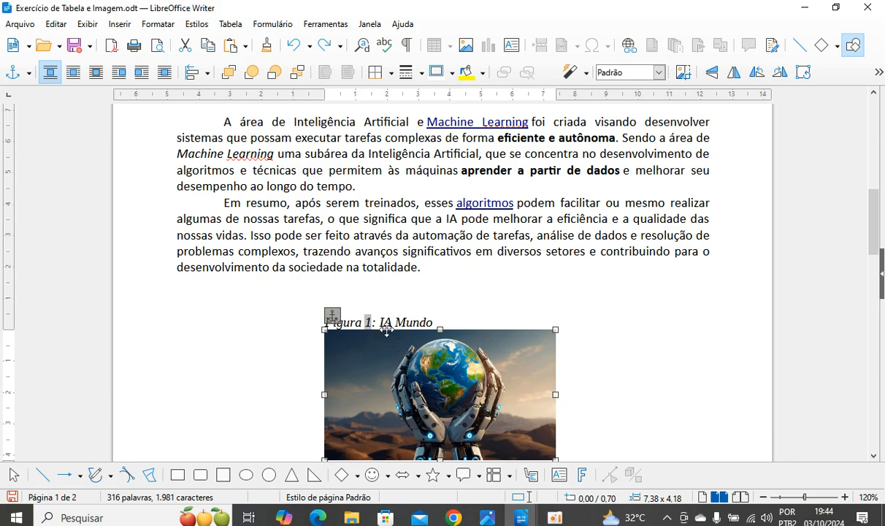
scroll(386, 331, down, 2)
scroll(501, 263, down, 3)
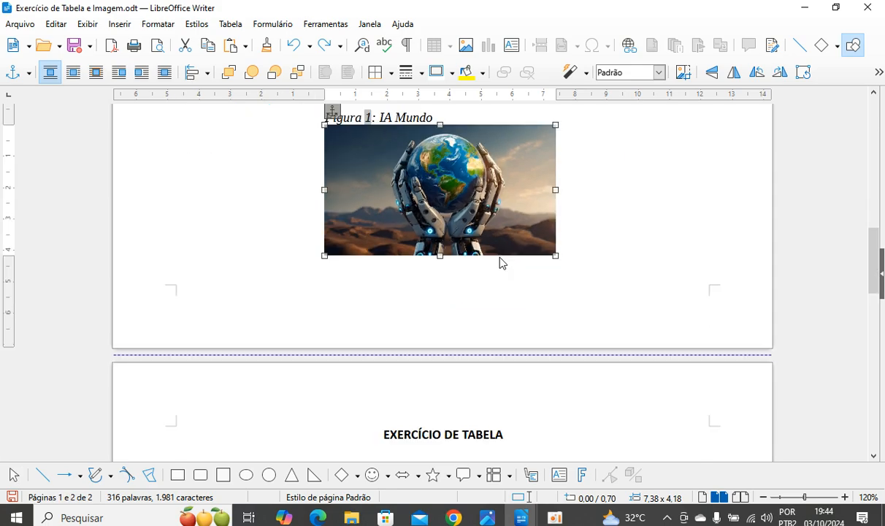
Move the captioned globe picture's frame up to about 4,72 / 0,17 cm, just under the last paragraph.
scroll(439, 261, up, 4)
click(440, 260)
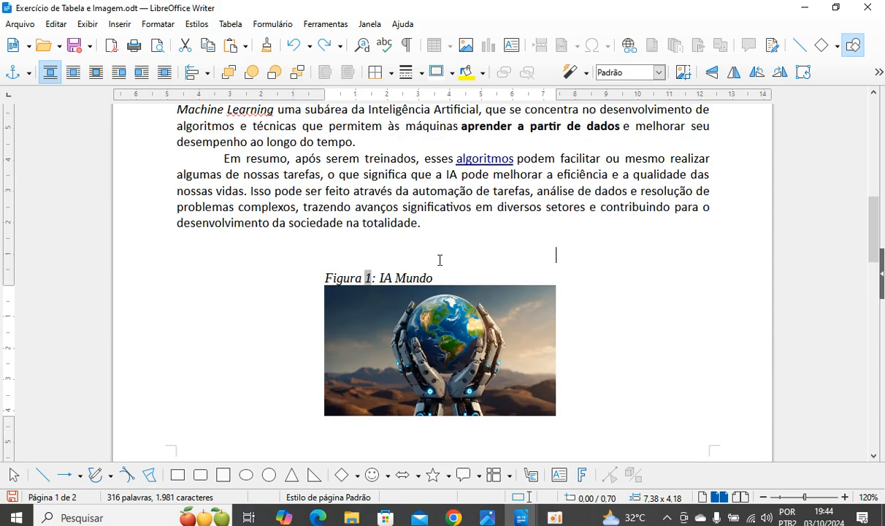
click(455, 316)
drag(462, 306, 471, 324)
click(440, 342)
click(320, 272)
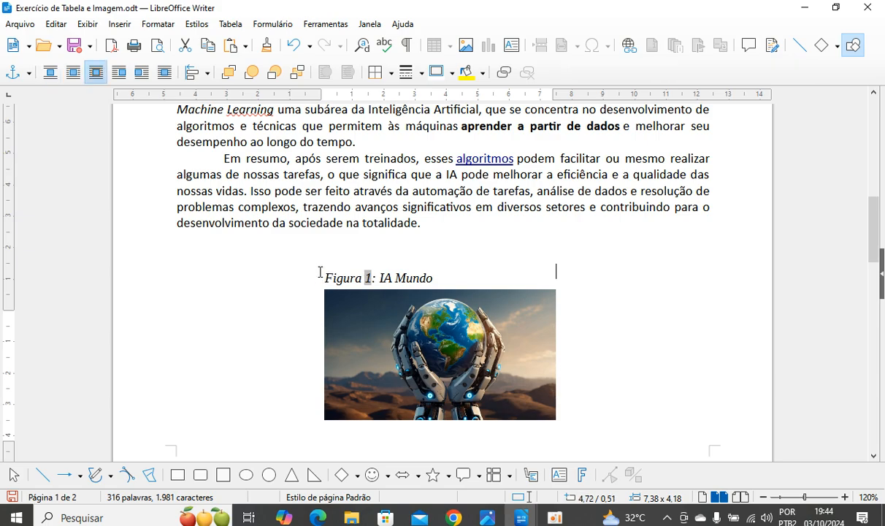
click(323, 273)
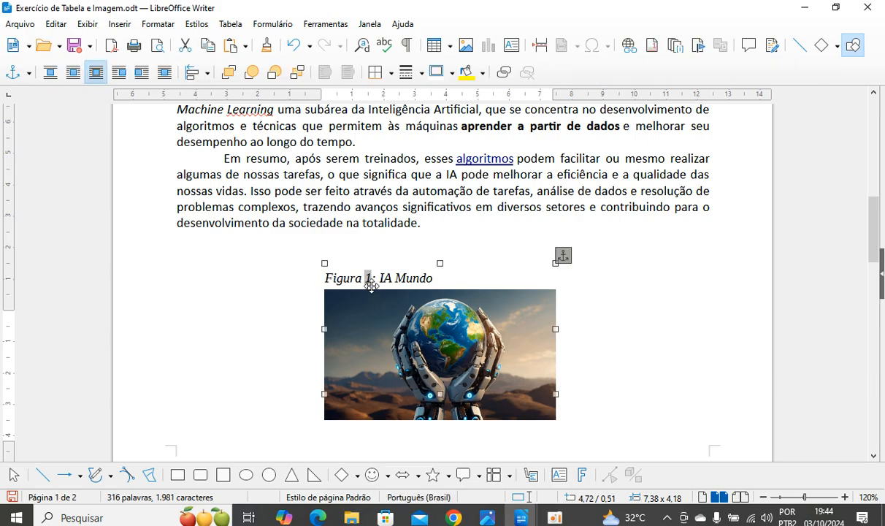
drag(450, 275, 463, 251)
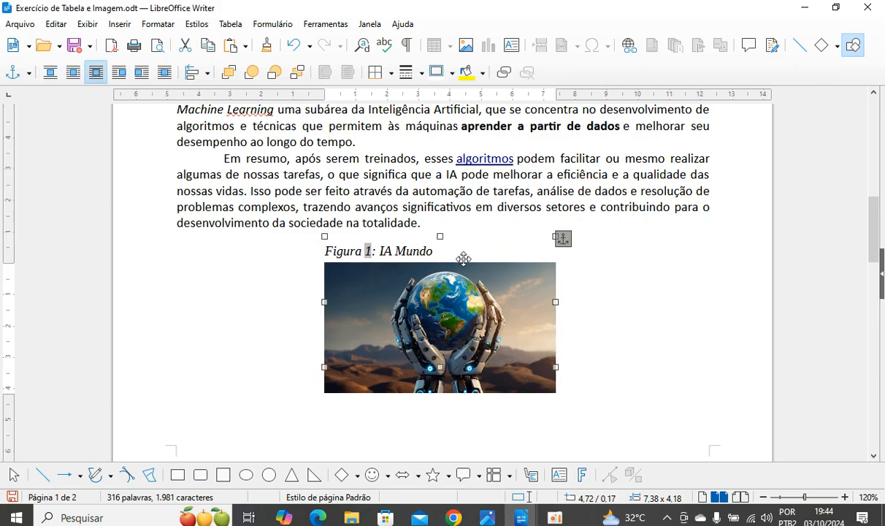
click(592, 333)
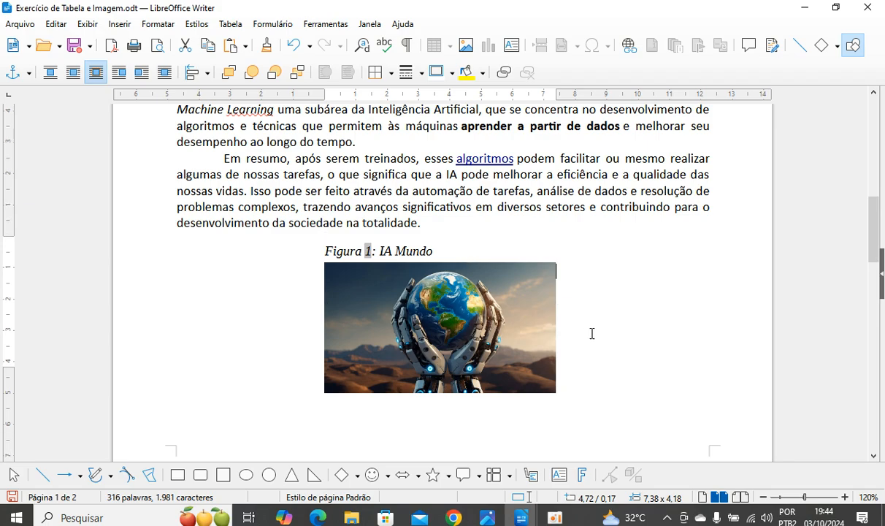
Centre the caption "Figura 1: IA Mundo" above the globe picture.
click(416, 337)
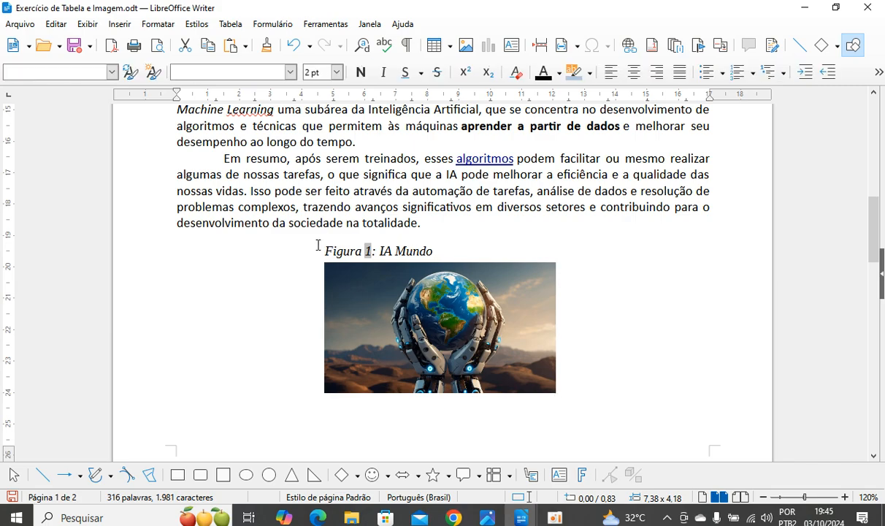
key(Escape)
drag(328, 251, 362, 254)
click(370, 264)
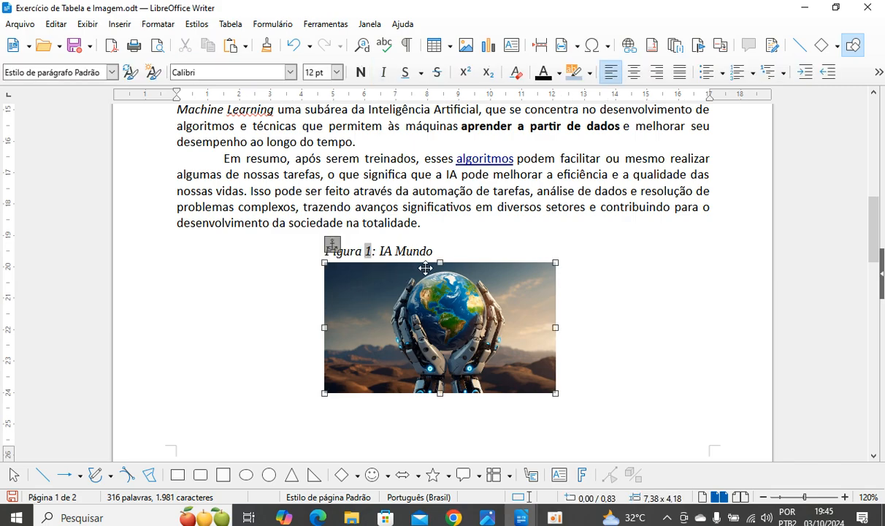
click(485, 249)
key(Escape)
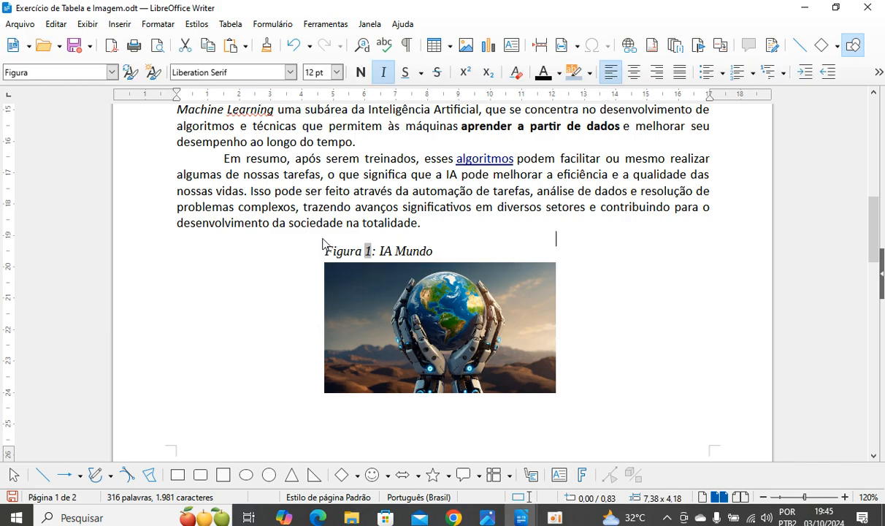
double_click(328, 251)
click(526, 338)
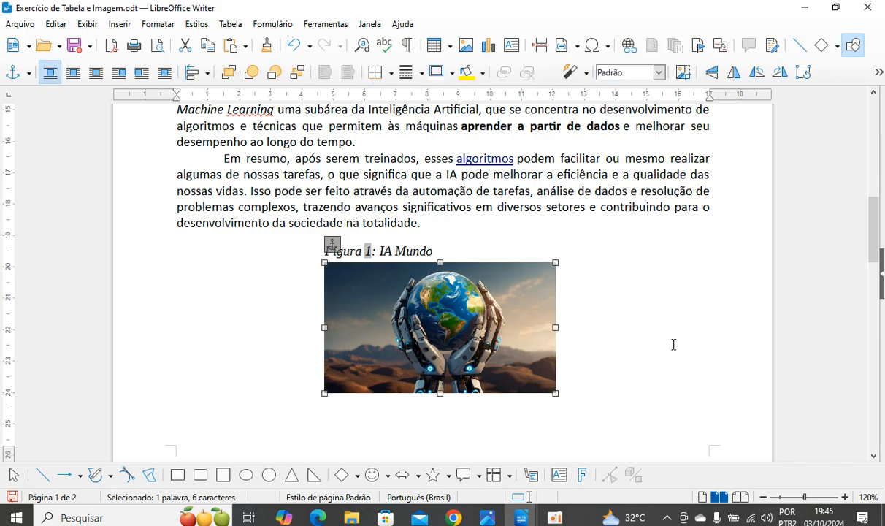
click(574, 360)
drag(444, 252, 326, 239)
click(634, 72)
click(503, 338)
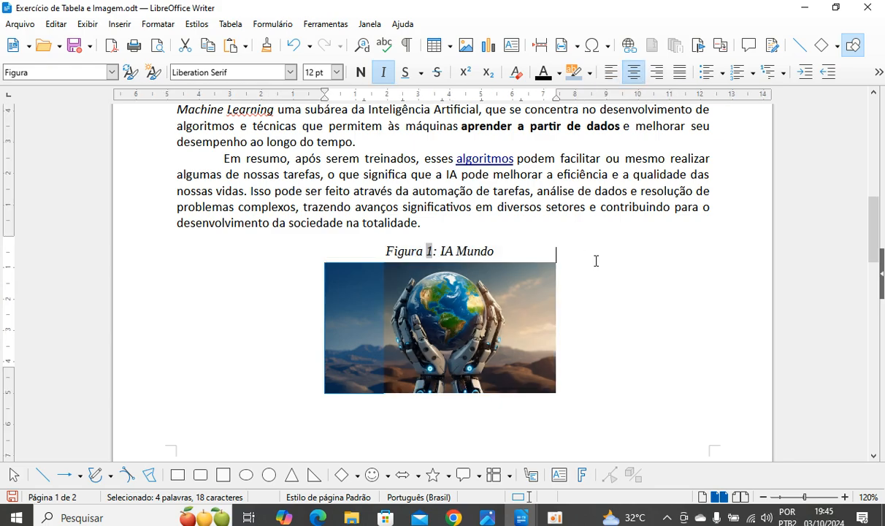
scroll(483, 373, down, 2)
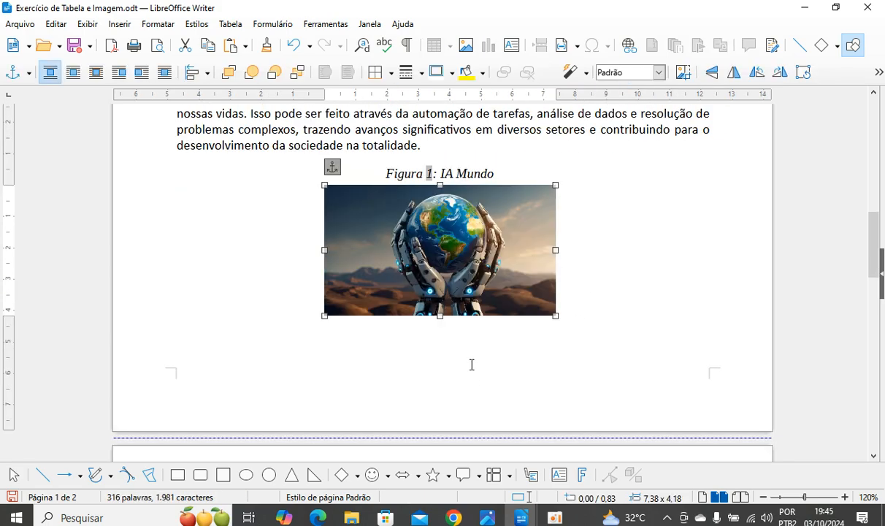
right_click(429, 268)
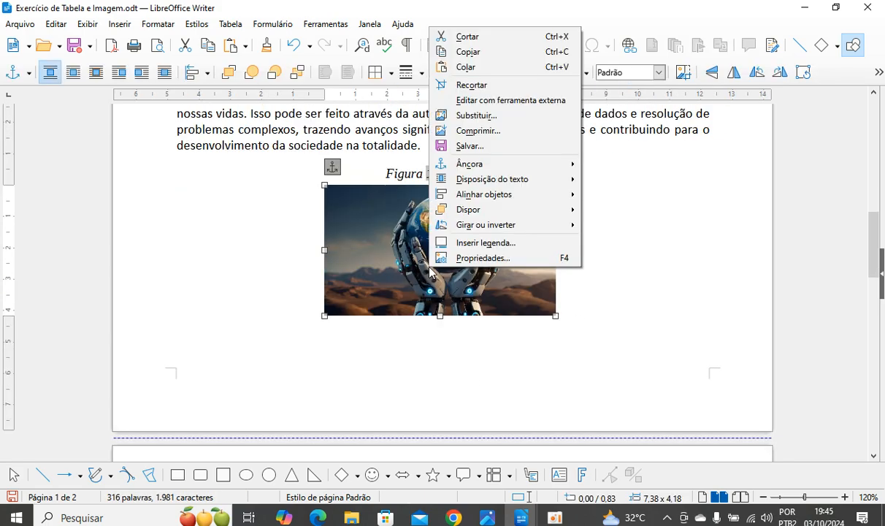
click(493, 248)
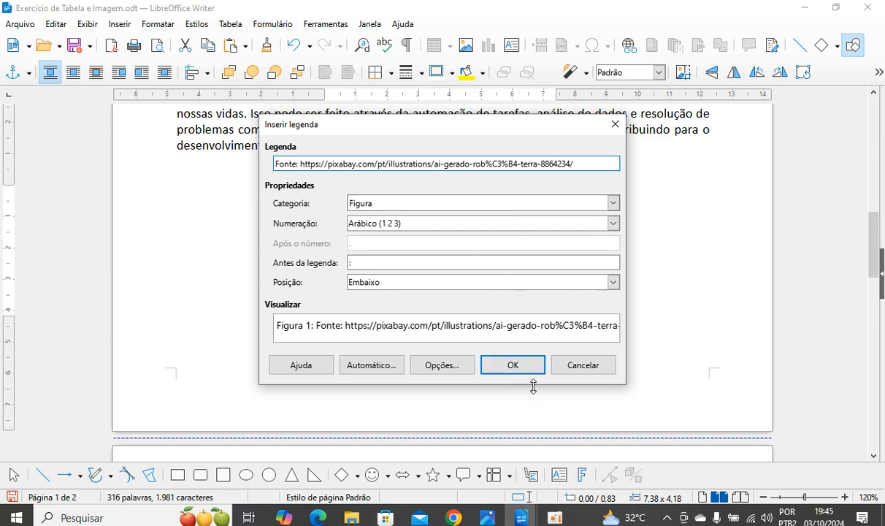
click(520, 368)
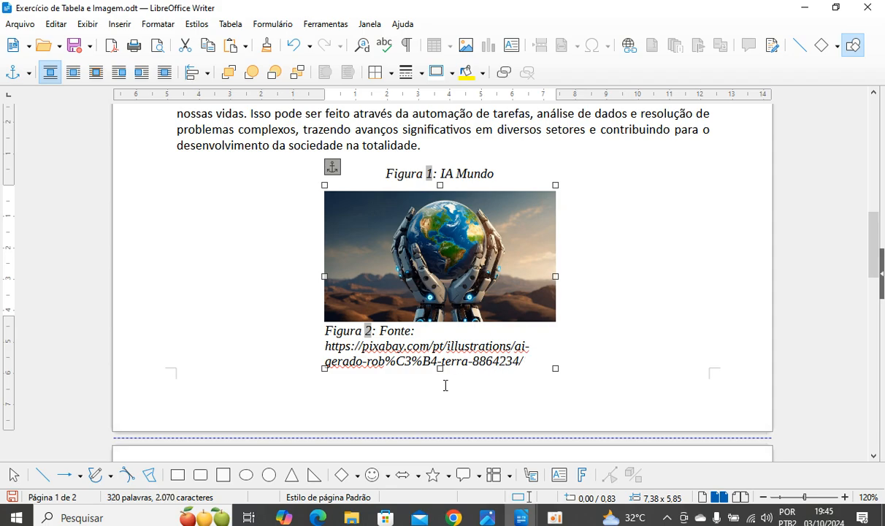
Set the font size of the source caption below the globe picture to 9 pt.
double_click(471, 332)
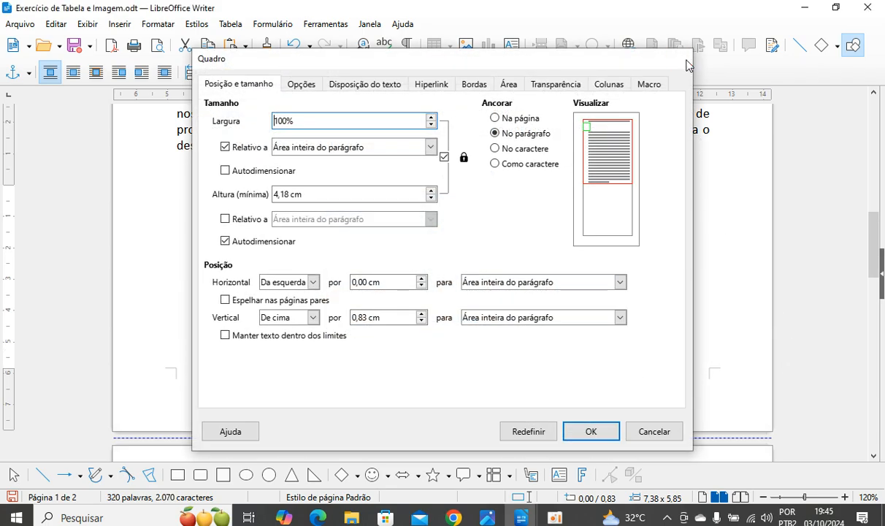
click(684, 60)
click(625, 278)
drag(525, 358, 300, 325)
click(338, 73)
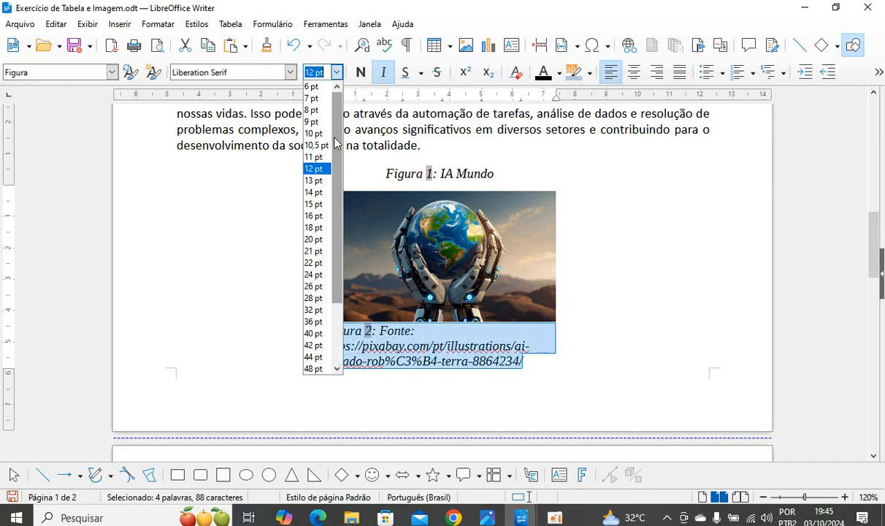
click(316, 135)
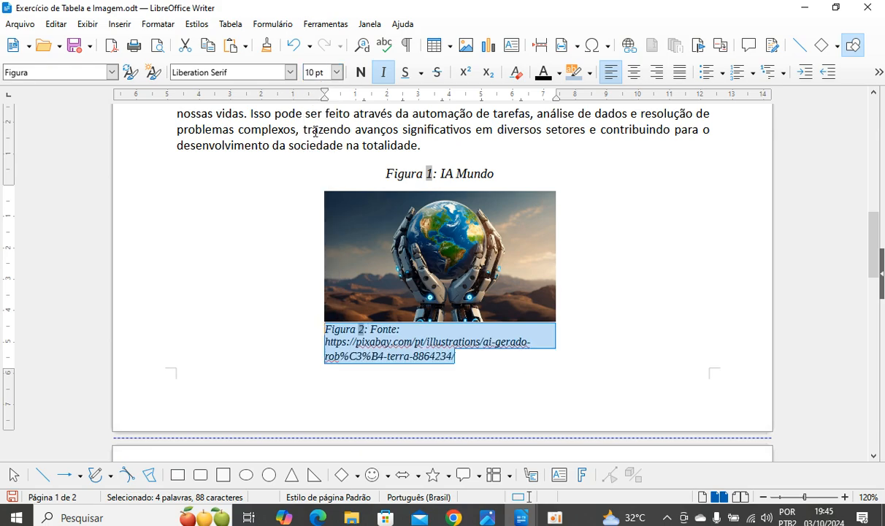
click(337, 72)
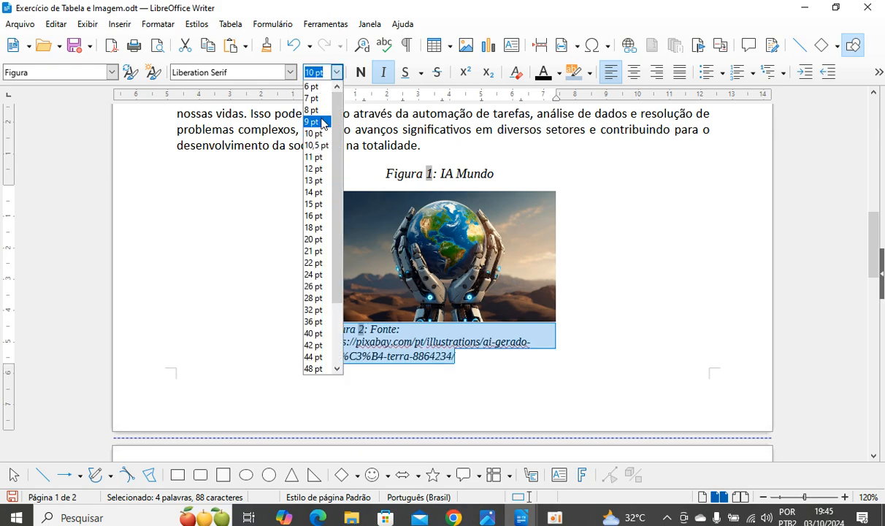
click(311, 118)
click(340, 329)
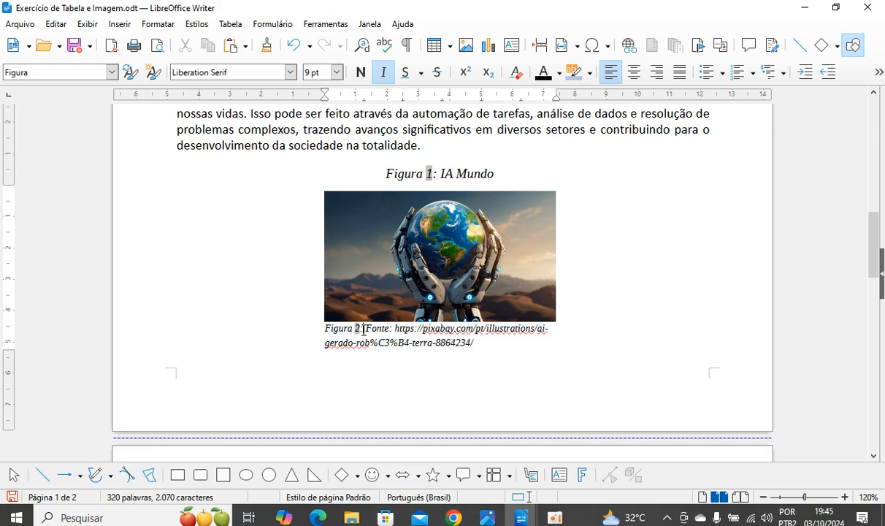
Delete the "Figura 2:" label from the source caption and make the word "Fonte:" bold.
drag(363, 328, 326, 328)
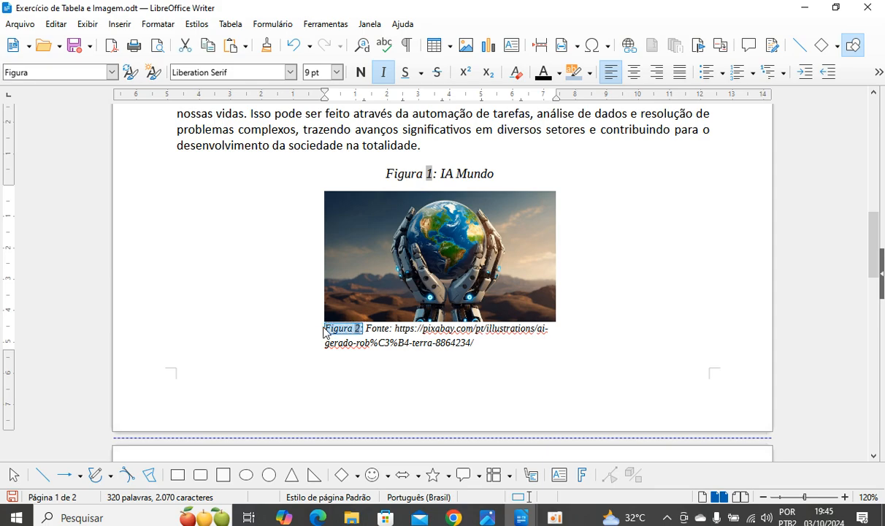
key(BackSpace)
key(Delete)
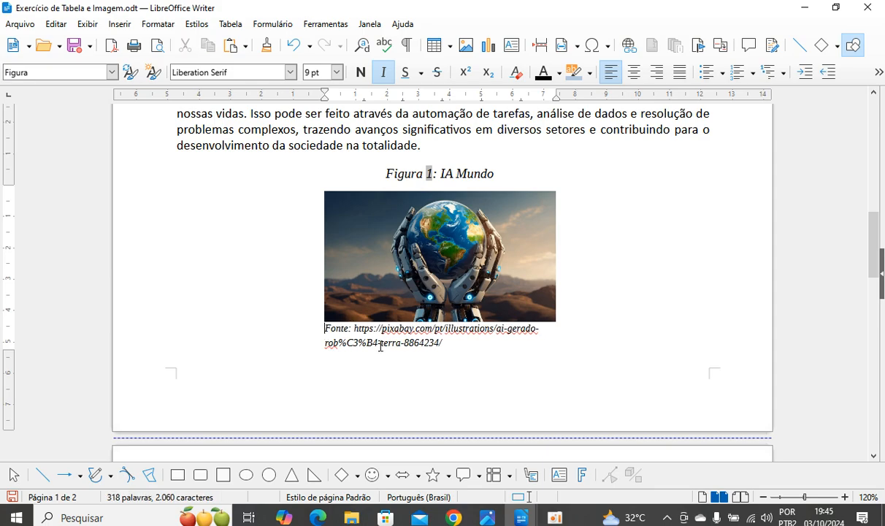
drag(351, 331, 323, 328)
click(360, 71)
drag(453, 343, 326, 333)
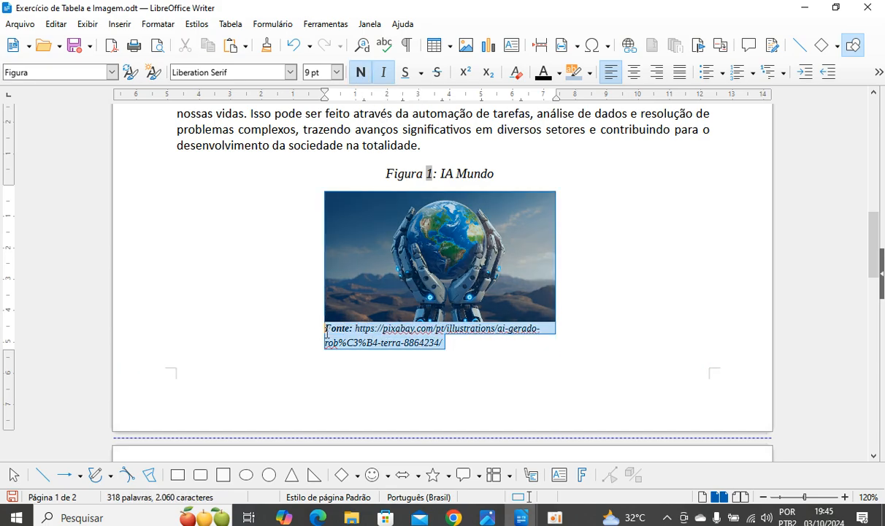
click(371, 333)
Set the "Figura 1: IA Mundo" caption to 10 pt and remove its italics.
click(448, 181)
drag(494, 178, 356, 178)
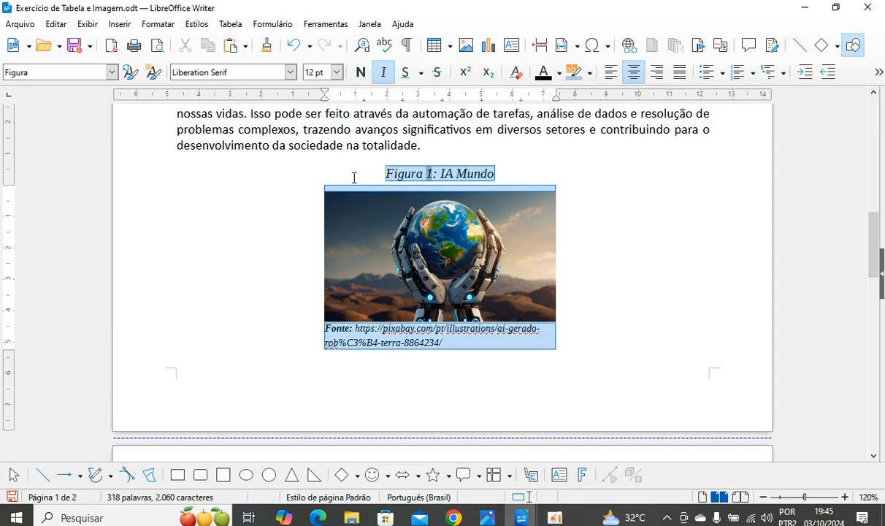
click(290, 71)
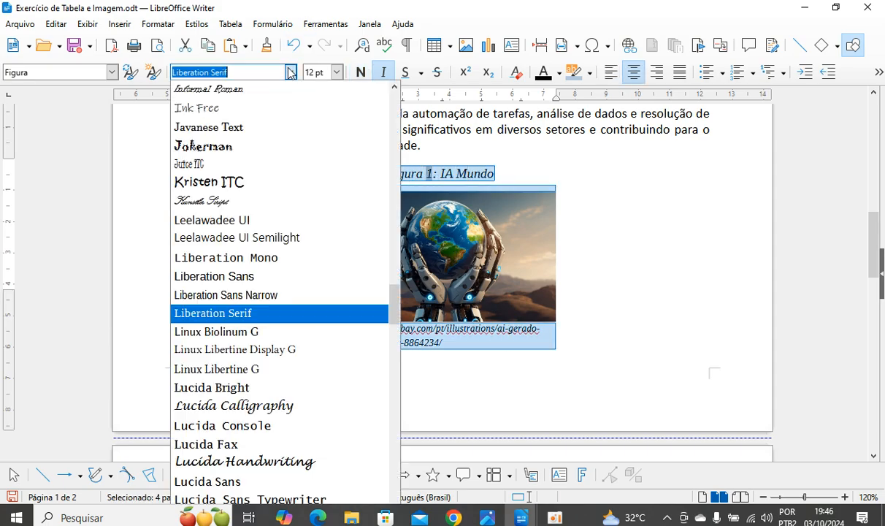
text(Carlito)
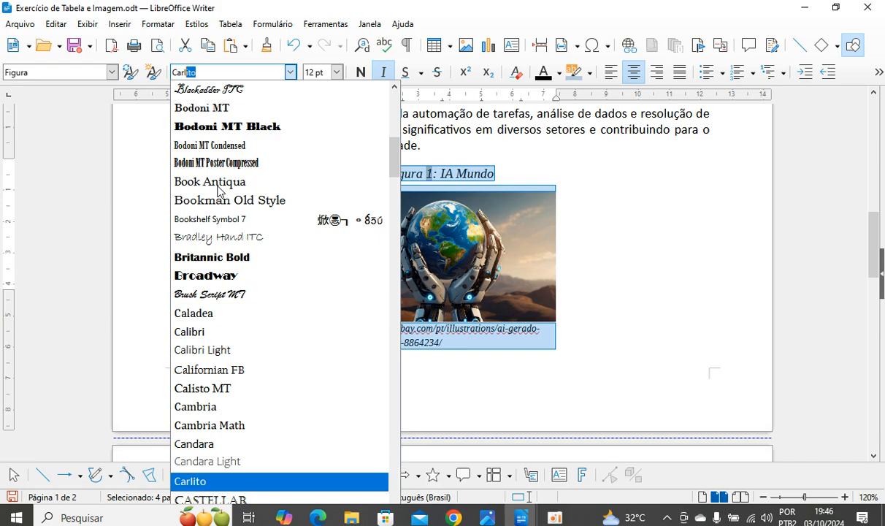
click(337, 71)
click(313, 134)
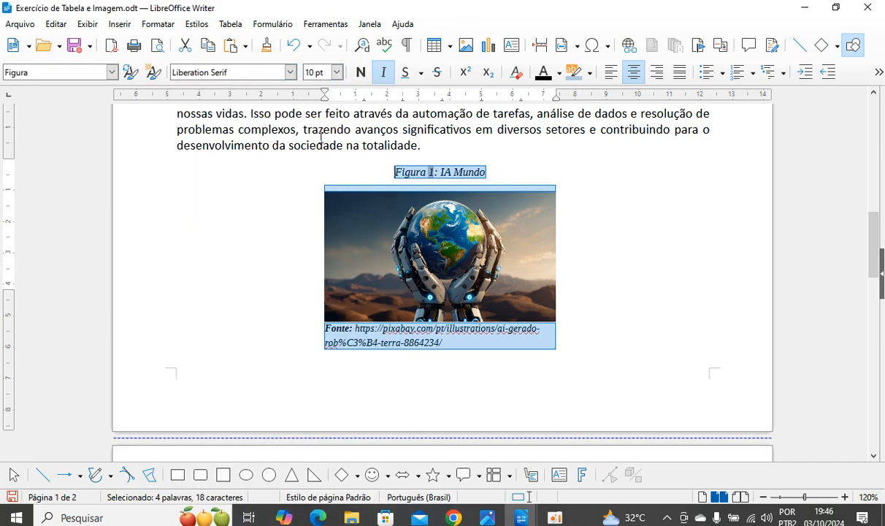
click(393, 71)
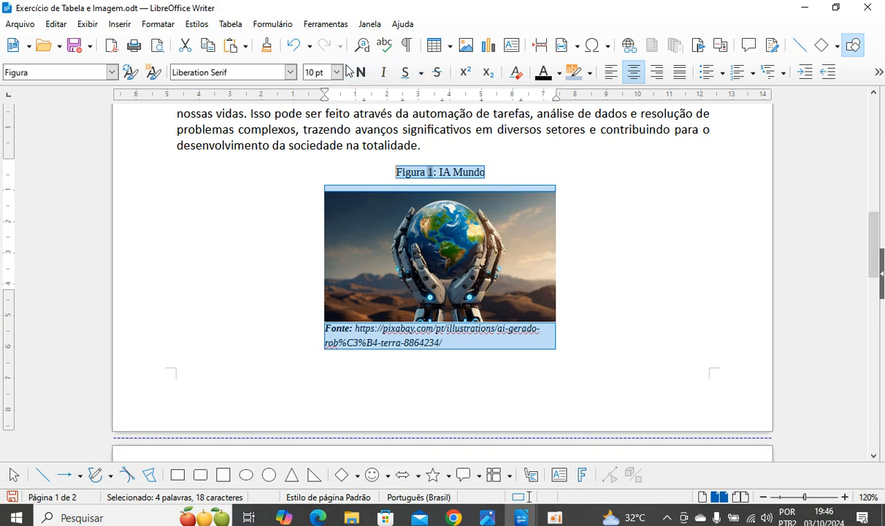
Change the font of the "Figura 1: IA Mundo" caption to Carlito.
click(290, 72)
text(Carlo)
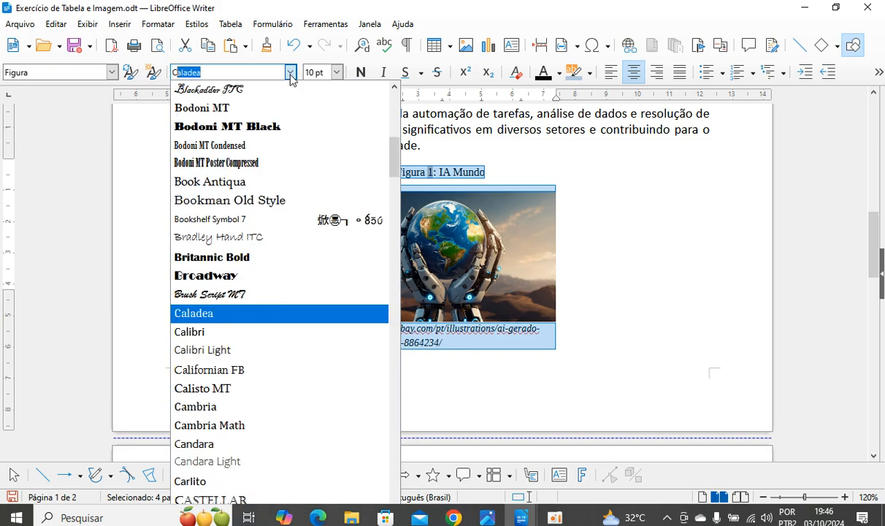
key(BackSpace)
text(ito)
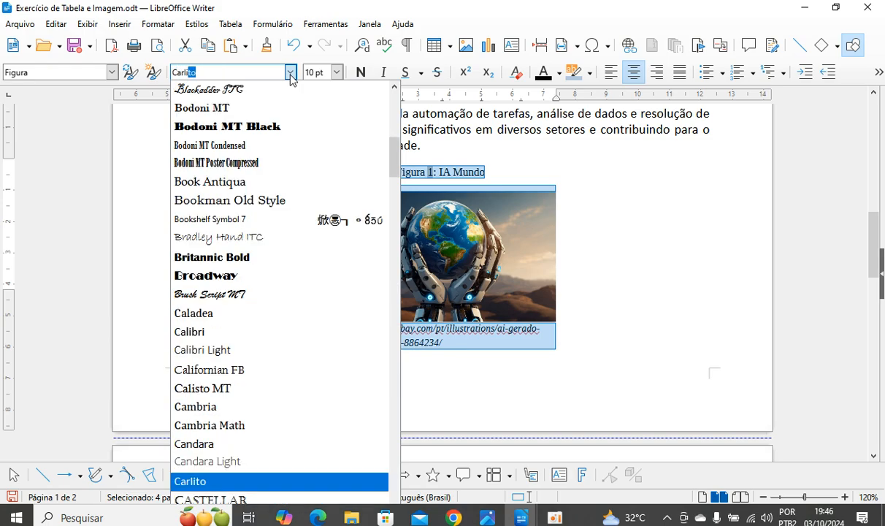
click(218, 483)
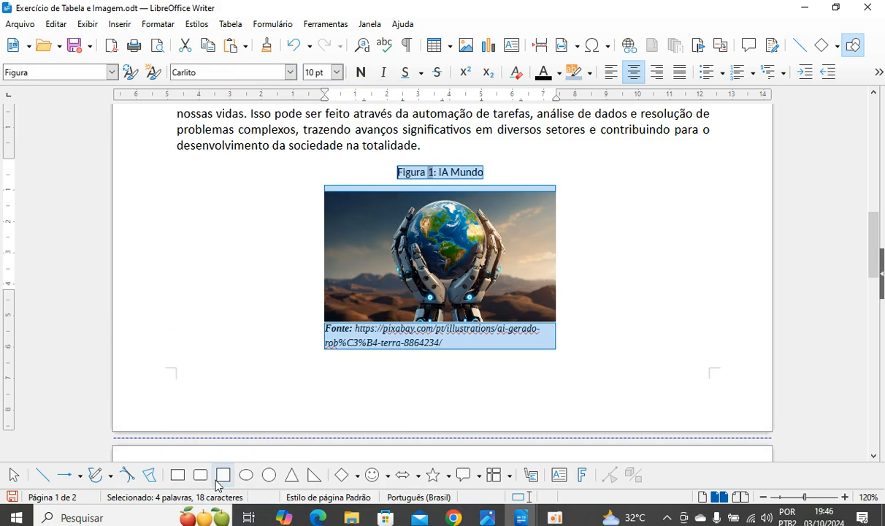
click(570, 175)
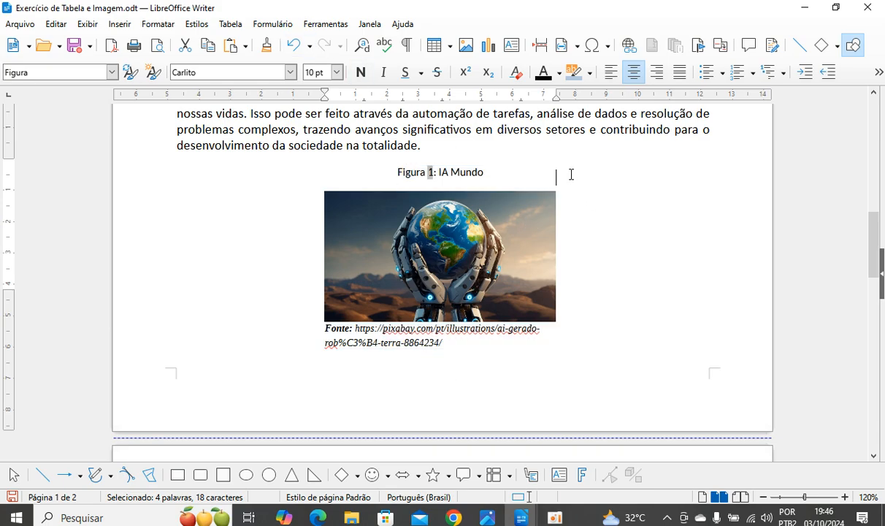
Make the whole "Figura 1: IA Mundo" caption bold.
scroll(518, 208, down, 3)
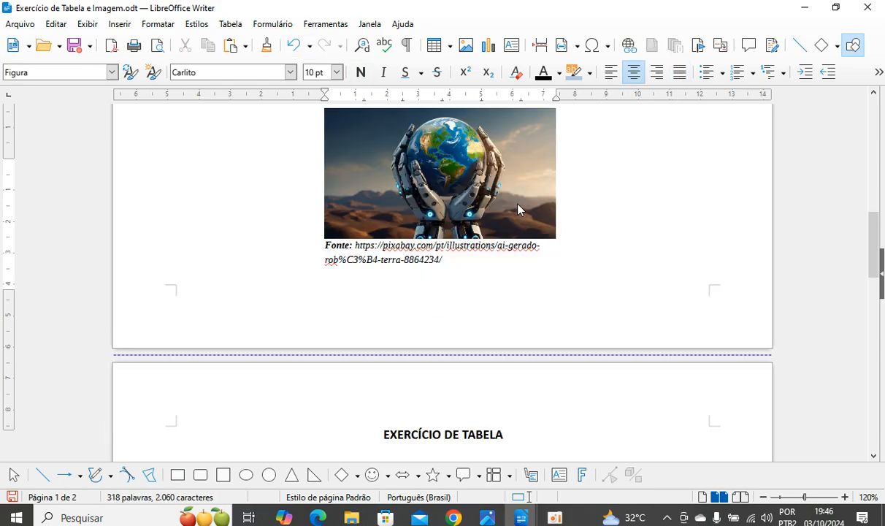
click(490, 205)
scroll(537, 241, up, 5)
drag(498, 248, 371, 241)
click(499, 277)
drag(507, 258, 391, 247)
click(361, 72)
click(589, 277)
Move the globe picture up within its frame to 0,00 / 0,00 cm, directly beneath the "IA Mundo" caption.
scroll(647, 334, down, 1)
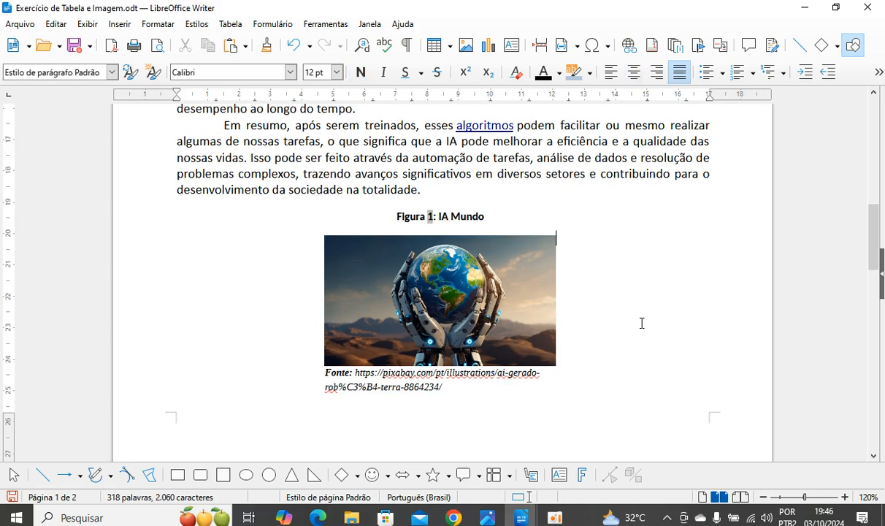
scroll(459, 386, down, 2)
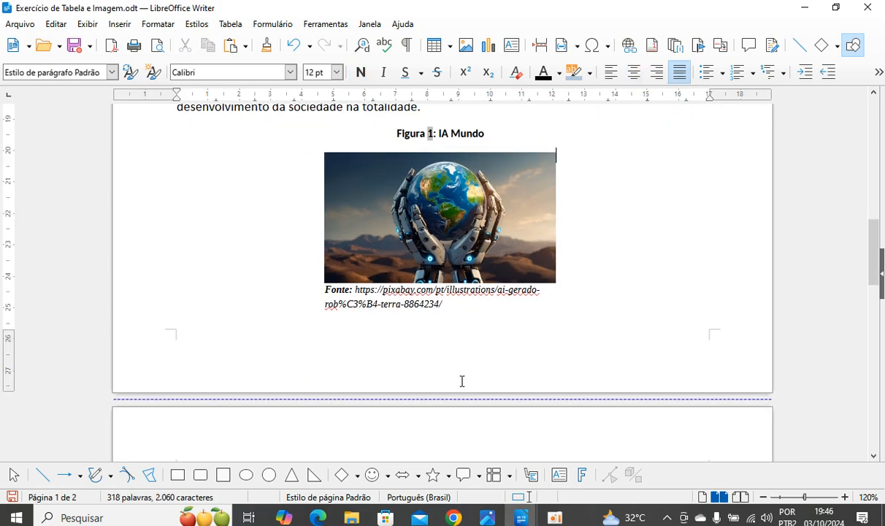
scroll(446, 349, up, 2)
click(469, 290)
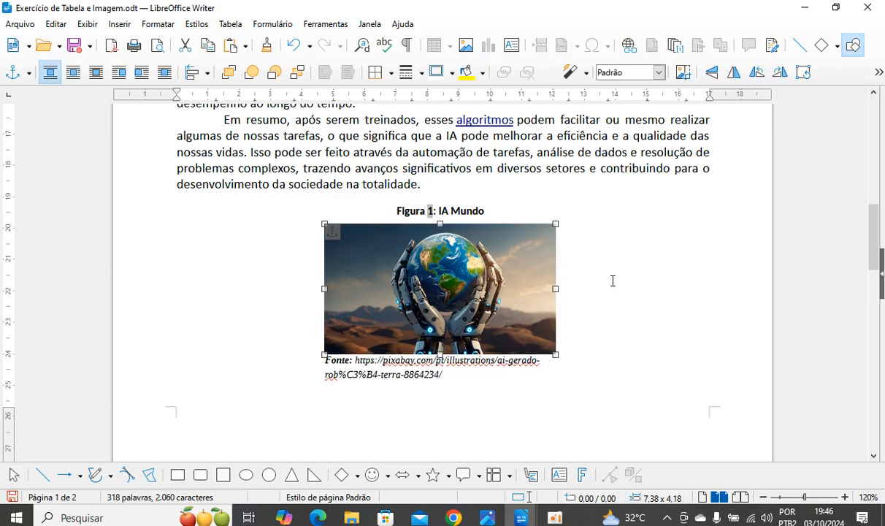
Turn the Pixabay source address beneath the globe picture into a hyperlink.
click(584, 264)
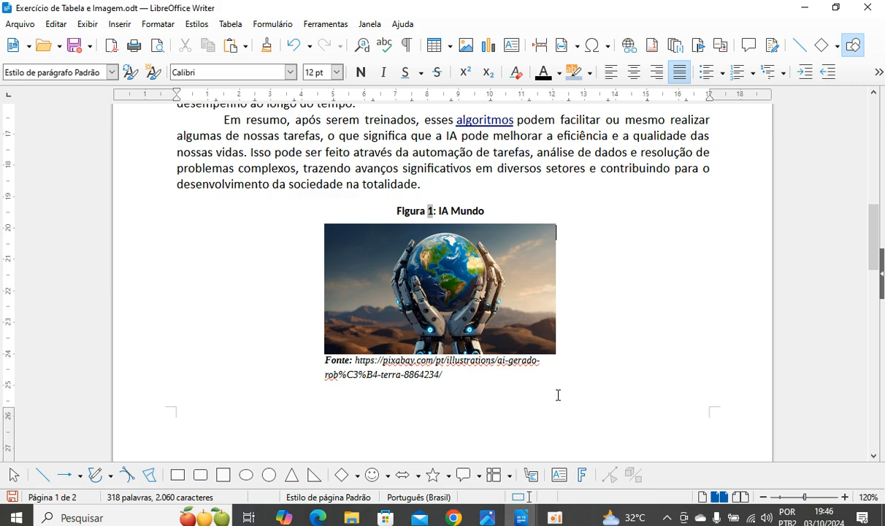
click(443, 374)
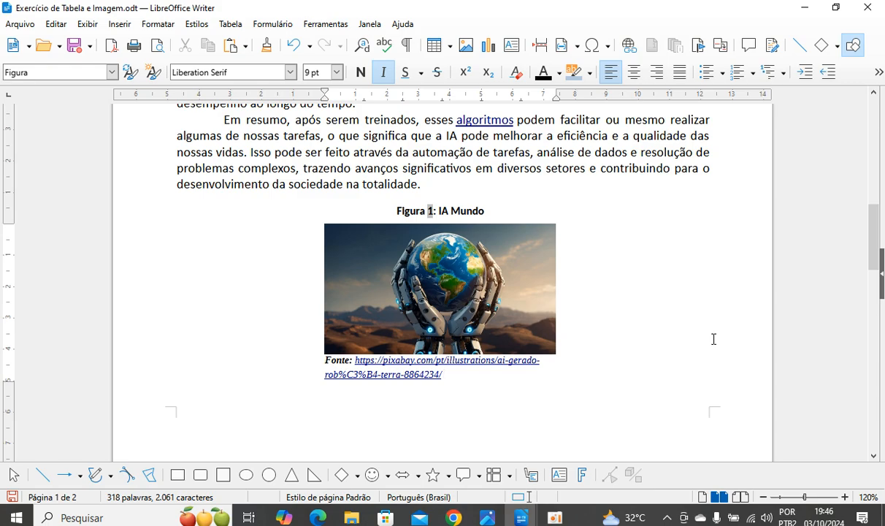
Review the globe picture's placement on the page and its position and size properties, leaving them as they are.
scroll(524, 280, down, 6)
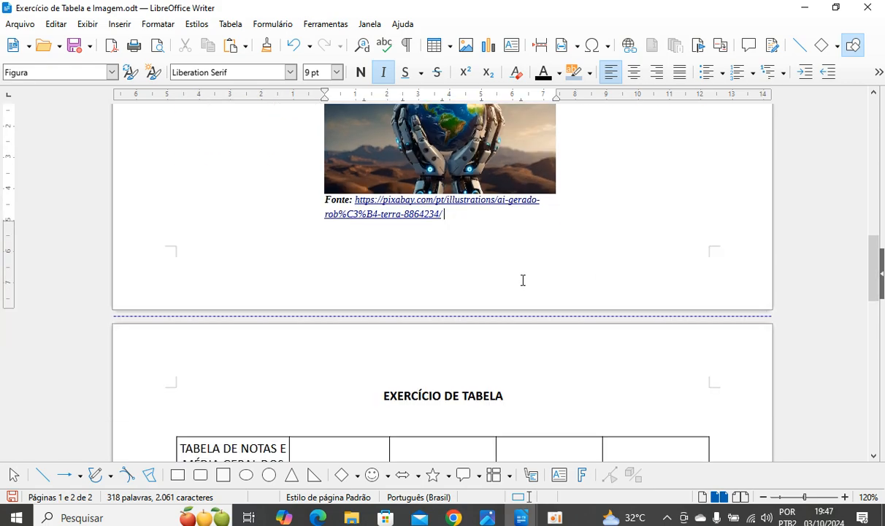
scroll(514, 276, up, 18)
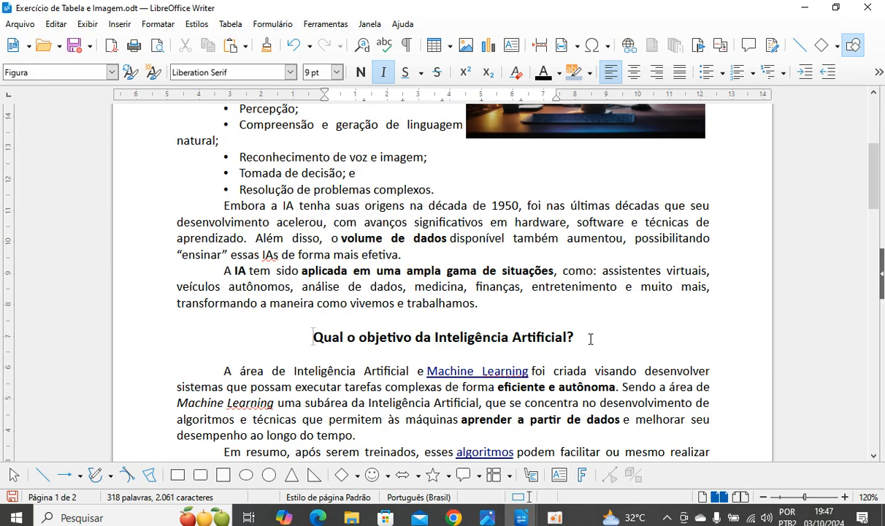
scroll(592, 339, down, 8)
scroll(599, 311, down, 10)
scroll(603, 310, up, 4)
click(530, 371)
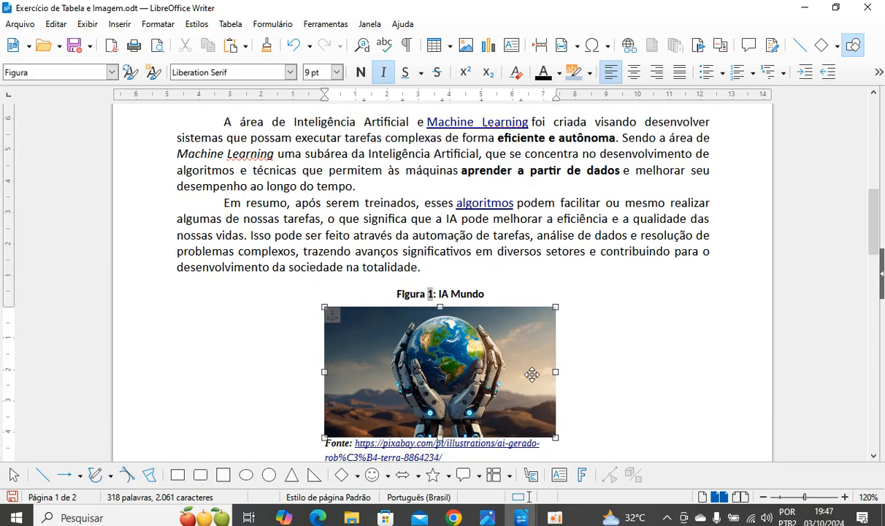
double_click(482, 340)
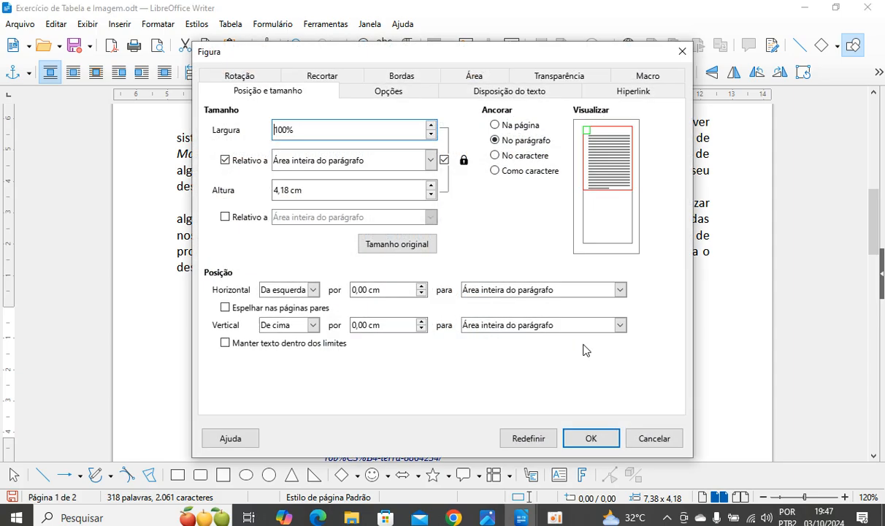
click(682, 51)
click(652, 299)
scroll(575, 244, up, 4)
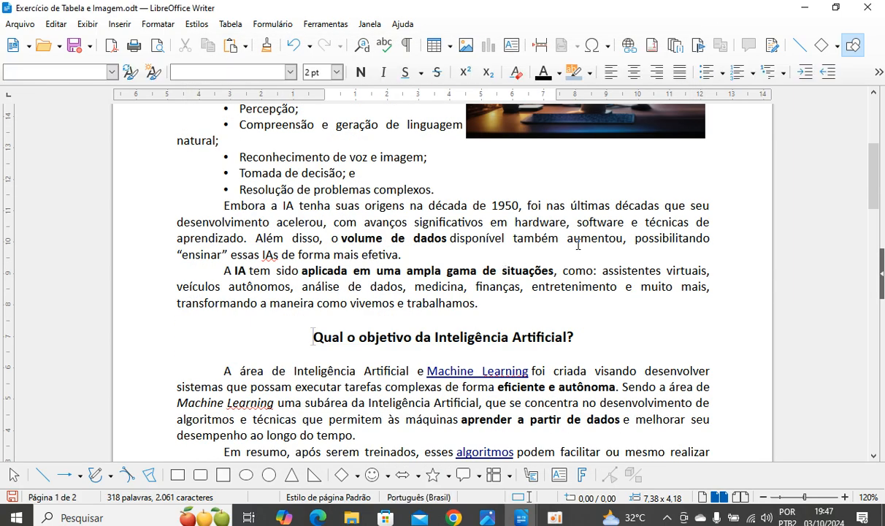
scroll(573, 260, down, 3)
double_click(400, 412)
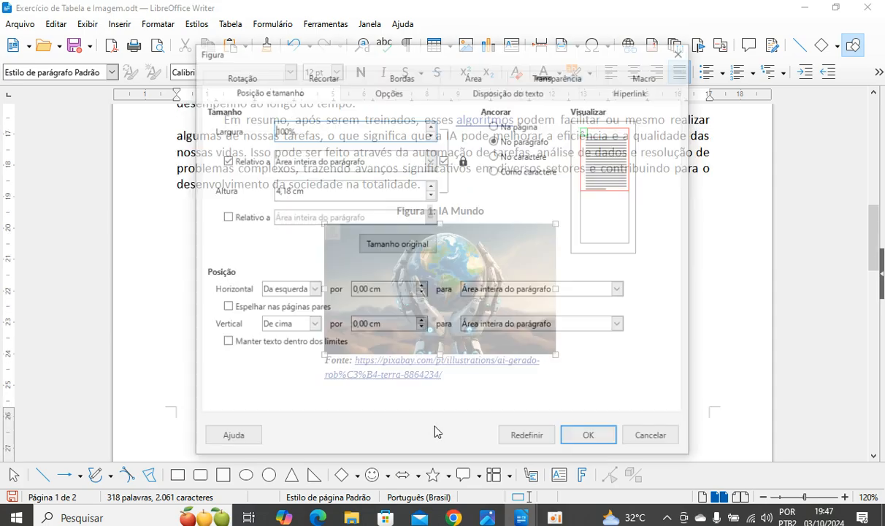
click(683, 51)
scroll(583, 247, down, 6)
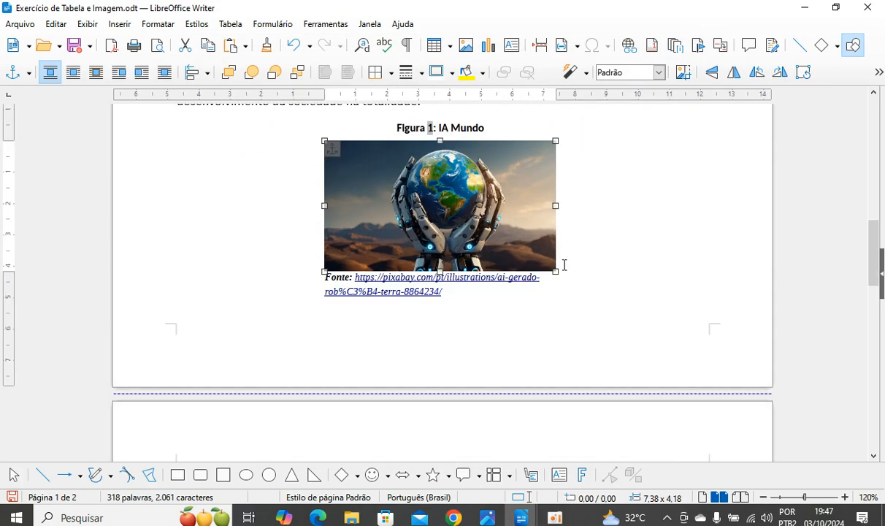
scroll(419, 304, up, 4)
scroll(438, 285, up, 2)
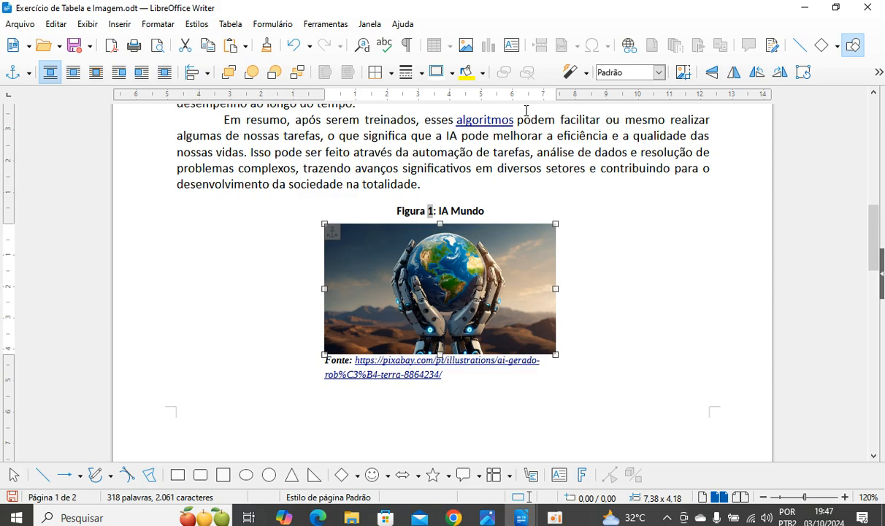
Raise the globe picture's transparency to 37%.
click(880, 73)
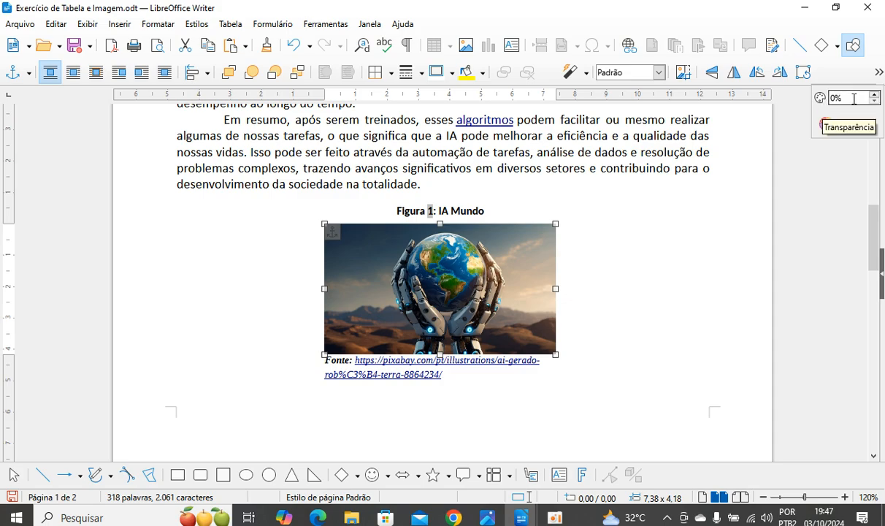
click(875, 95)
click(876, 96)
click(876, 95)
click(876, 95)
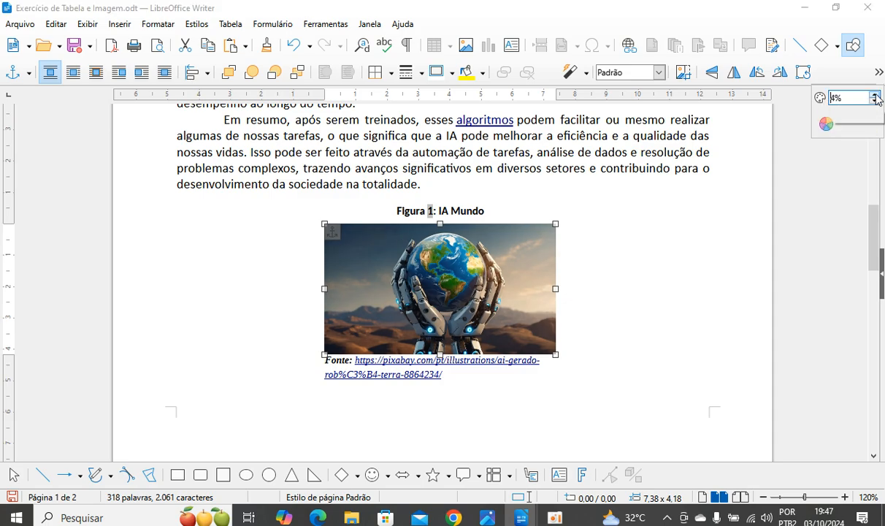
click(876, 96)
click(876, 96)
click(875, 95)
double_click(876, 95)
double_click(876, 95)
triple_click(876, 95)
double_click(876, 95)
double_click(876, 95)
double_click(876, 95)
triple_click(875, 94)
triple_click(876, 96)
triple_click(875, 96)
triple_click(876, 96)
triple_click(875, 96)
click(875, 96)
click(876, 95)
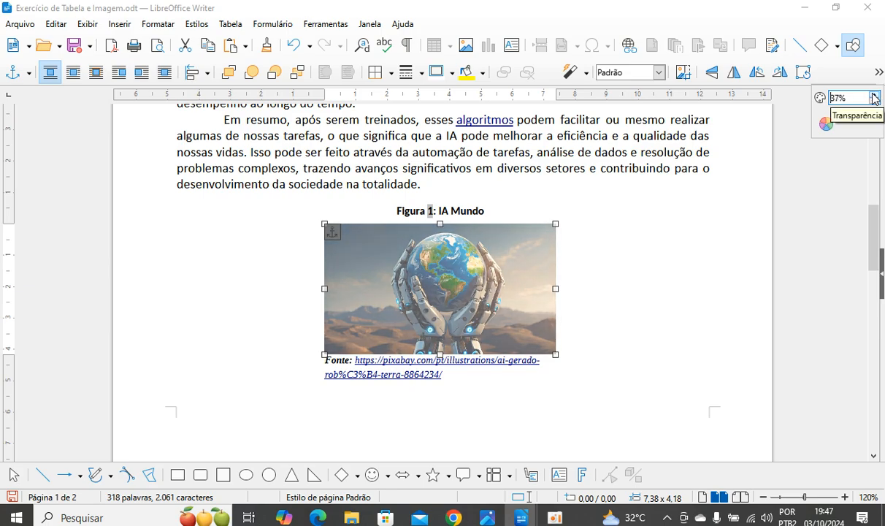
Bring the globe picture's transparency back to 0%.
click(875, 101)
triple_click(876, 101)
triple_click(875, 100)
double_click(875, 101)
triple_click(875, 101)
double_click(875, 101)
triple_click(875, 100)
triple_click(875, 101)
triple_click(875, 100)
triple_click(875, 101)
double_click(875, 101)
double_click(875, 100)
double_click(876, 101)
double_click(875, 101)
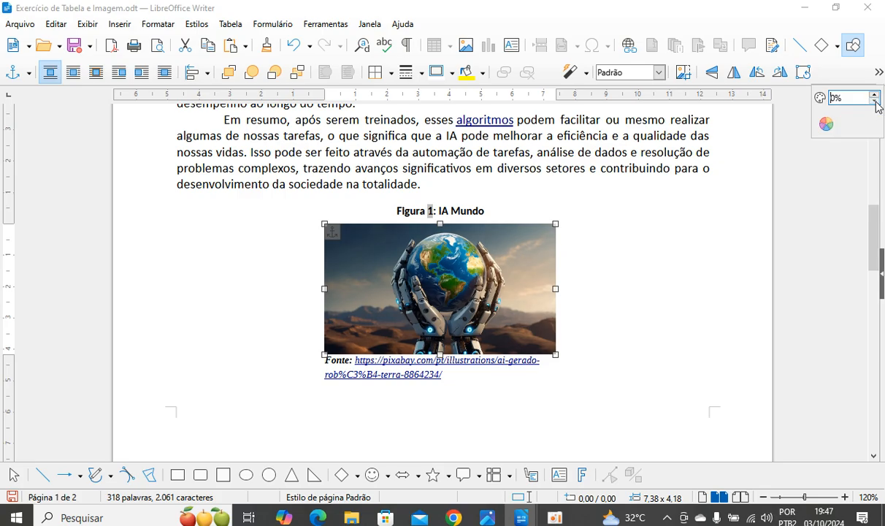
Set the transparency of the ChatGPT monitor picture beside the first section's text to 50%.
scroll(634, 270, up, 7)
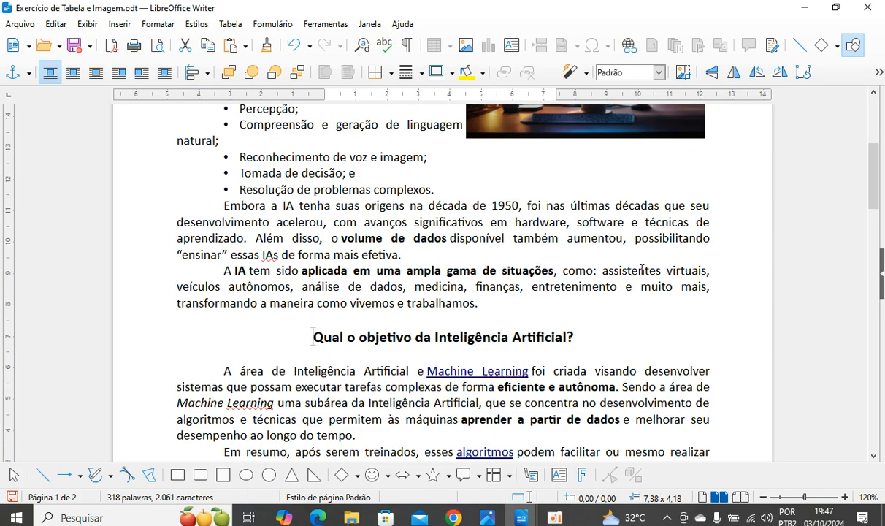
scroll(642, 270, up, 4)
click(607, 279)
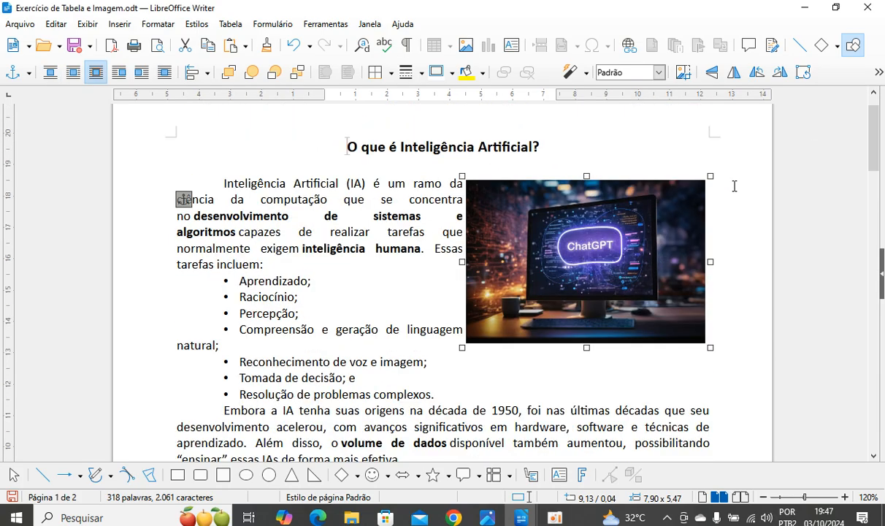
click(880, 72)
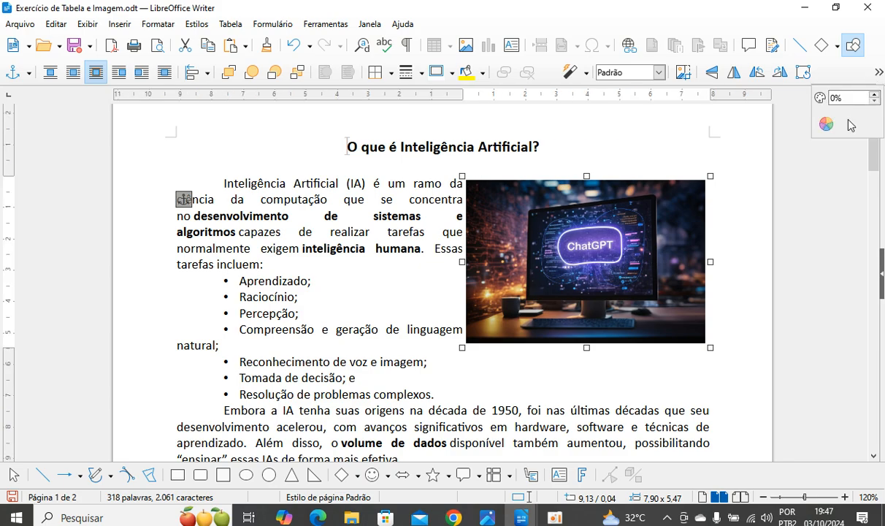
click(874, 94)
click(874, 94)
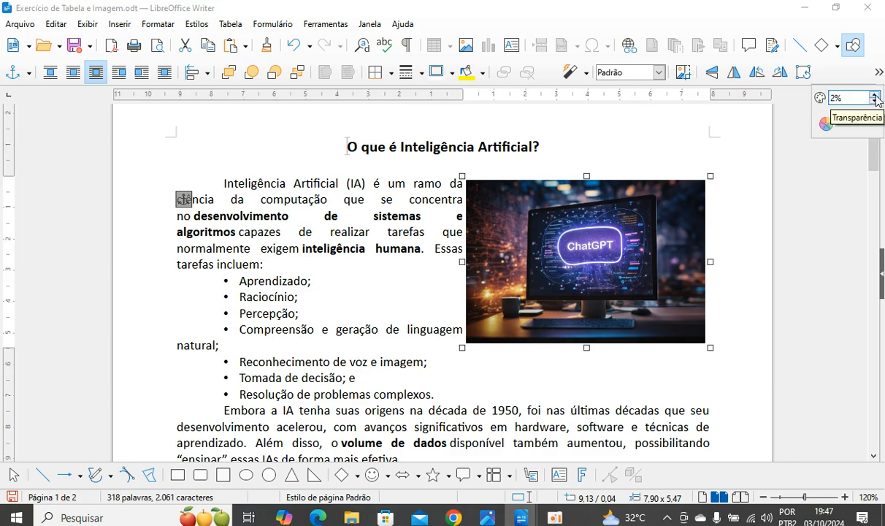
click(875, 95)
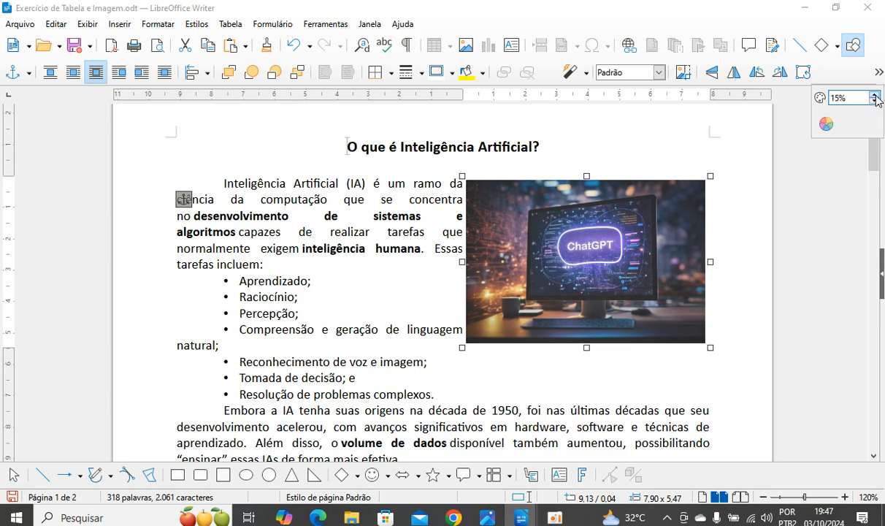
click(875, 95)
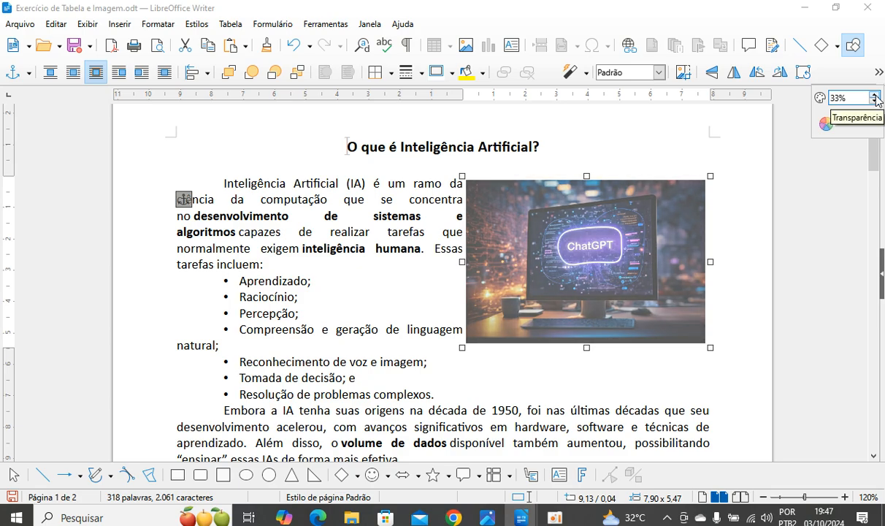
click(875, 97)
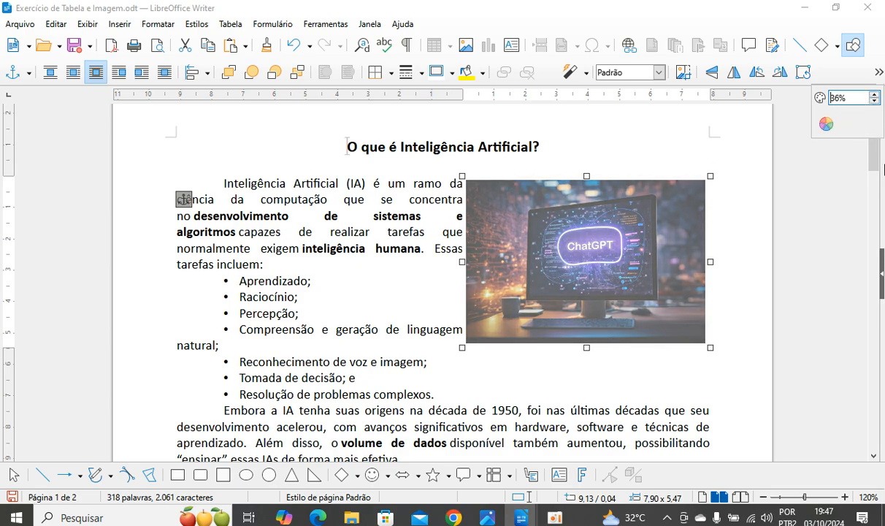
click(876, 95)
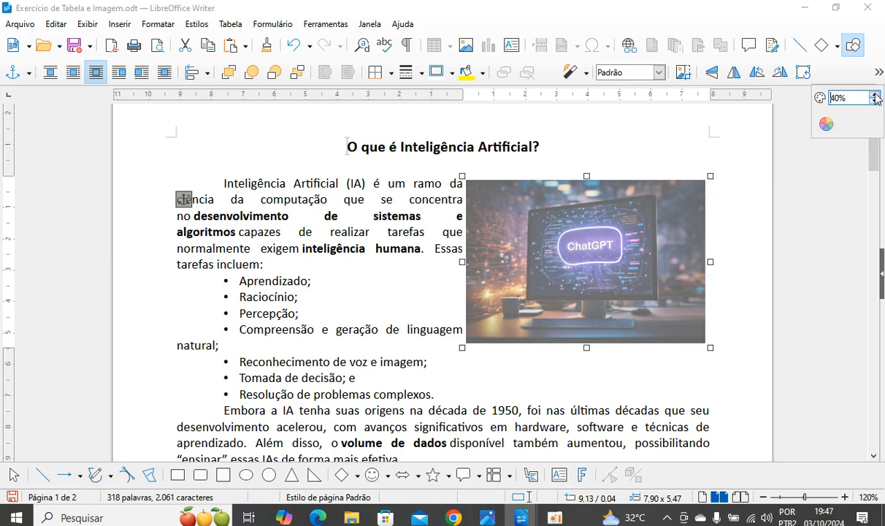
click(875, 95)
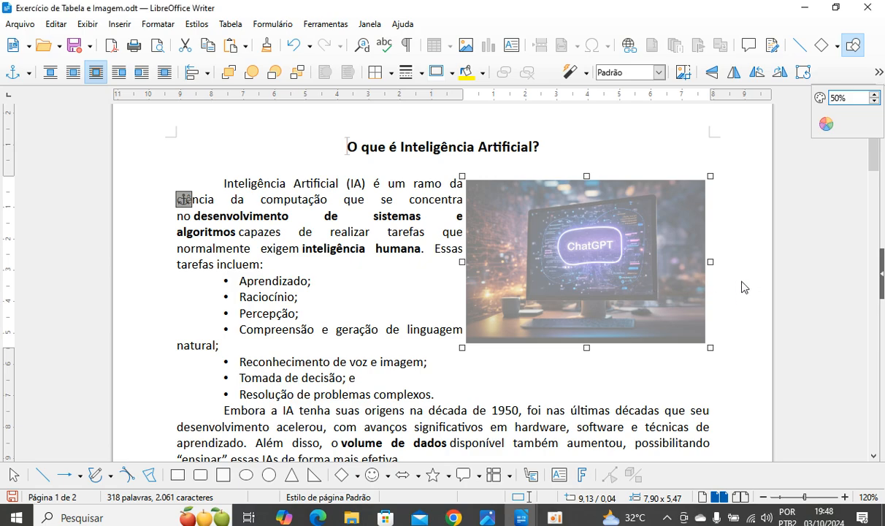
Change the ChatGPT picture's text wrap to "No plano de fundo" so it sits behind the text.
click(587, 273)
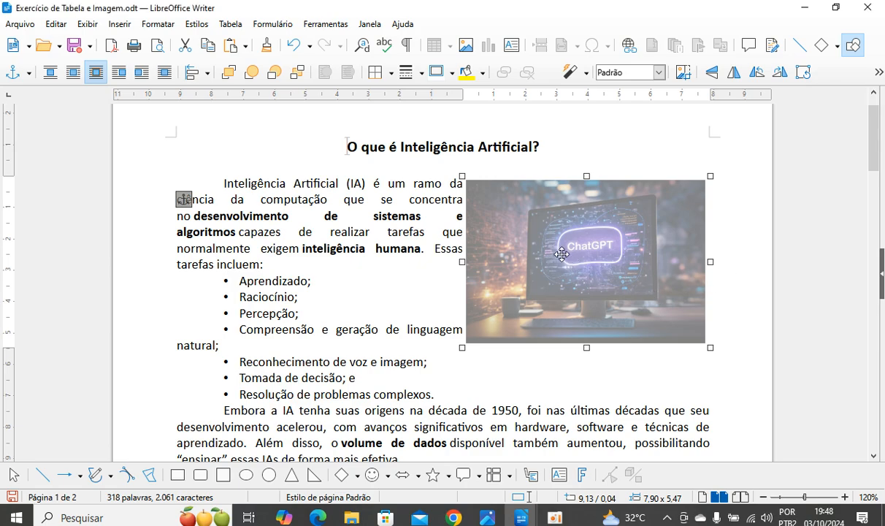
right_click(550, 278)
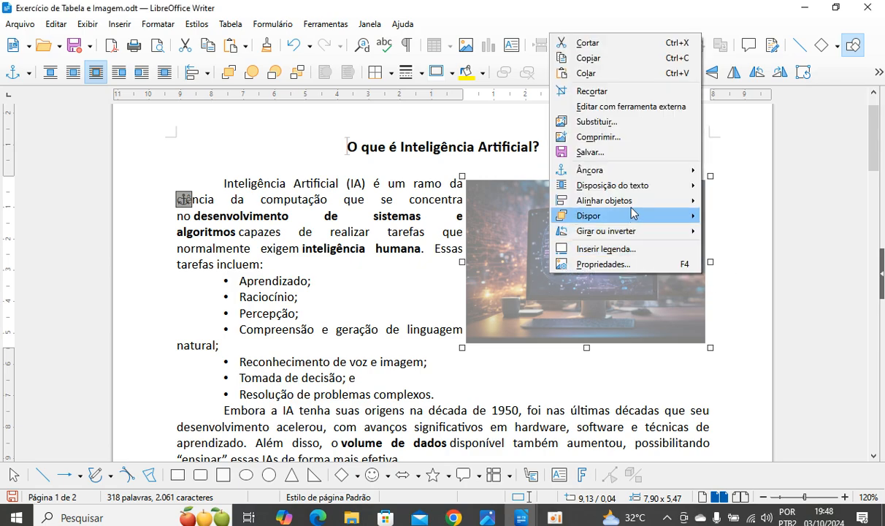
mouse_move(636, 205)
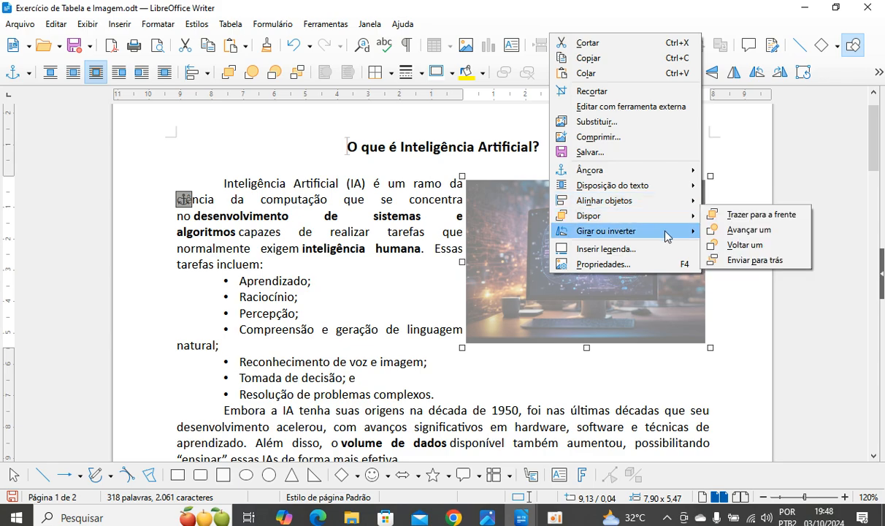
mouse_move(672, 219)
mouse_move(688, 205)
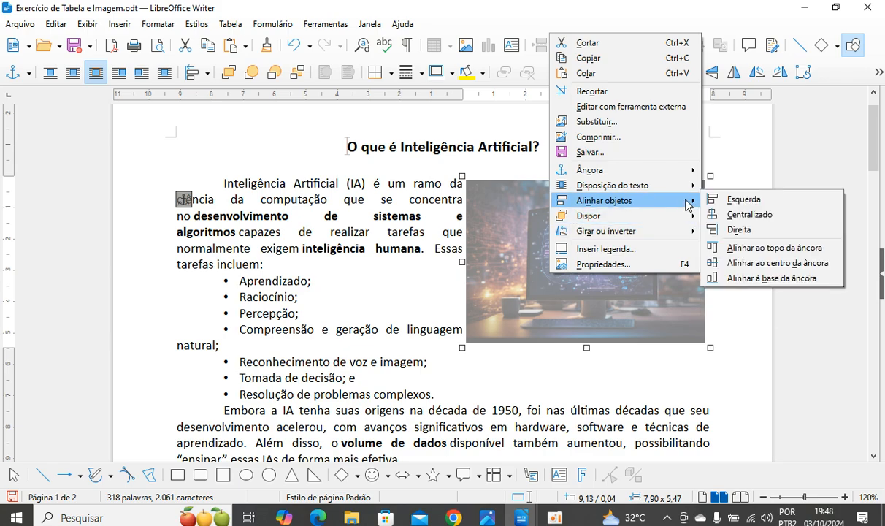
mouse_move(687, 185)
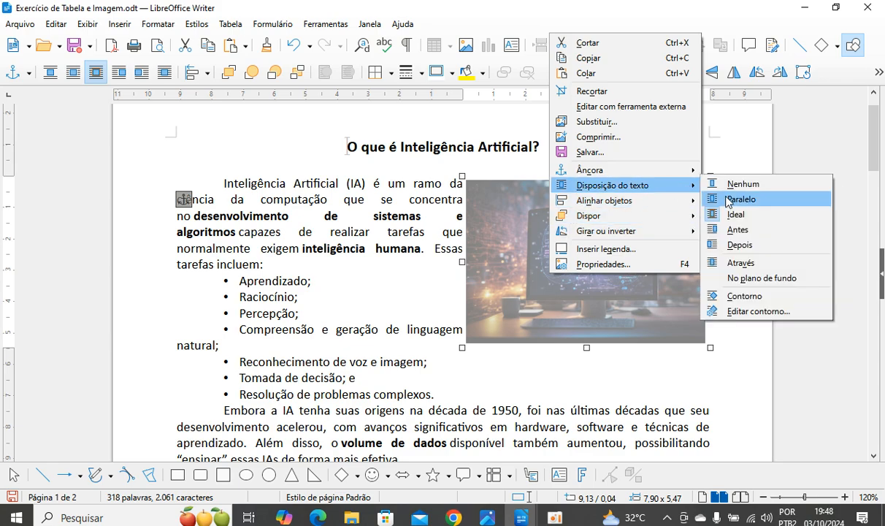
click(758, 281)
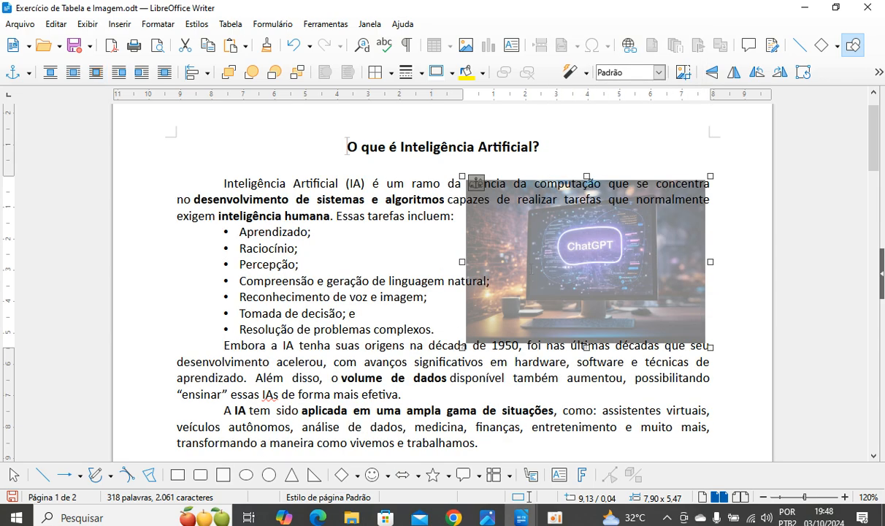
Move the ChatGPT picture to the left margin behind the opening paragraph and bullet list, at about 0,04 / 0,53 cm.
drag(588, 279, 338, 270)
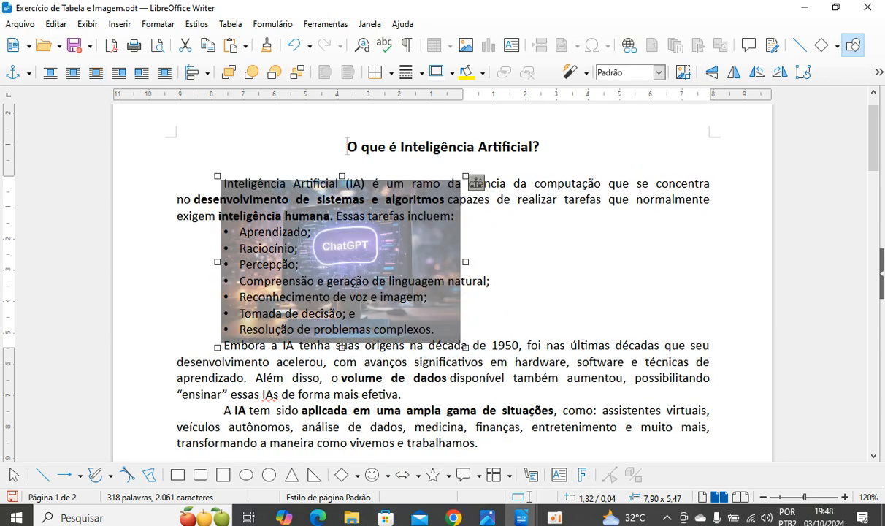
drag(401, 254, 361, 250)
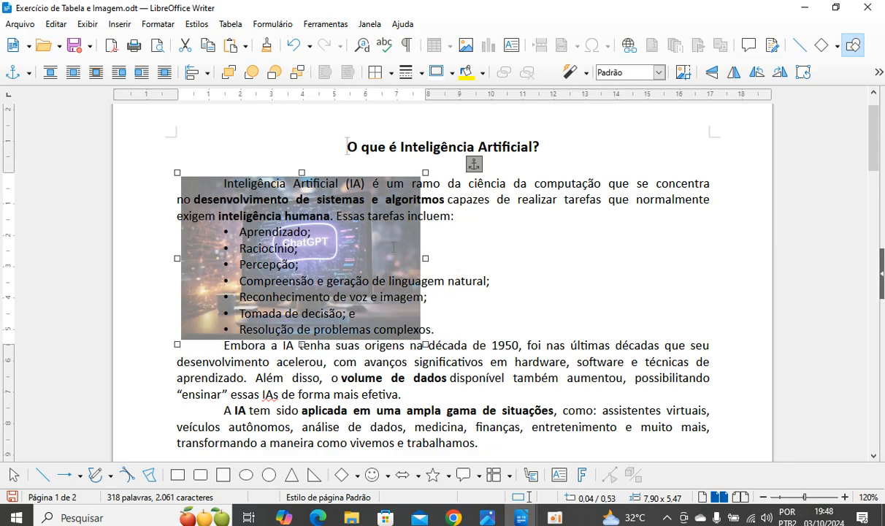
click(496, 238)
click(236, 265)
double_click(198, 173)
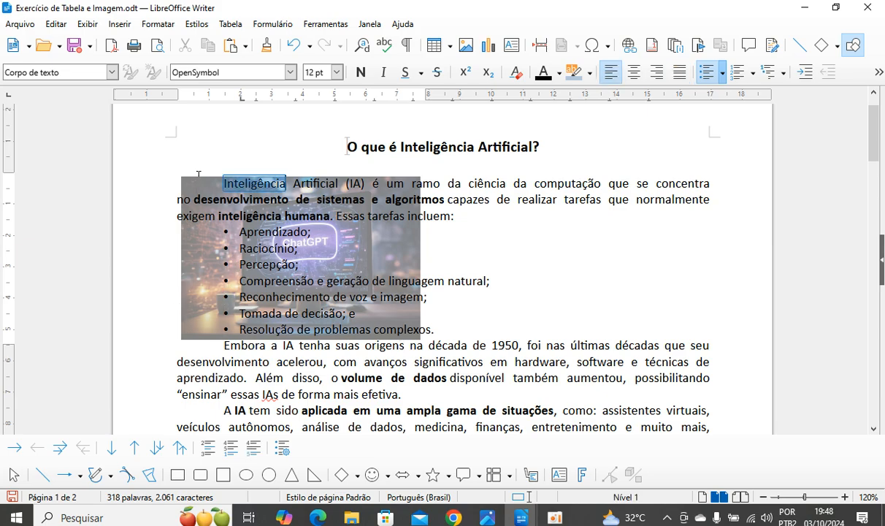
click(397, 327)
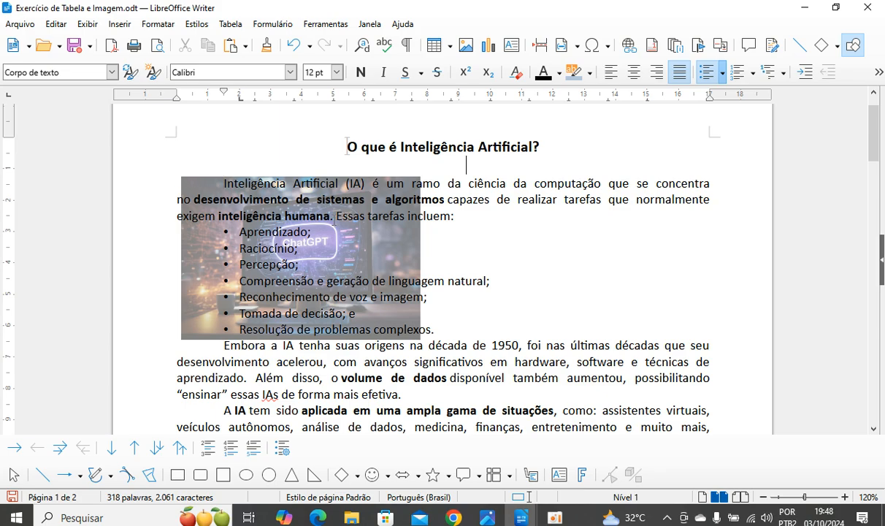
Insert an unbulleted blank line after the "Raciocínio;" item in the list.
click(715, 280)
click(314, 249)
key(Return)
key(BackSpace)
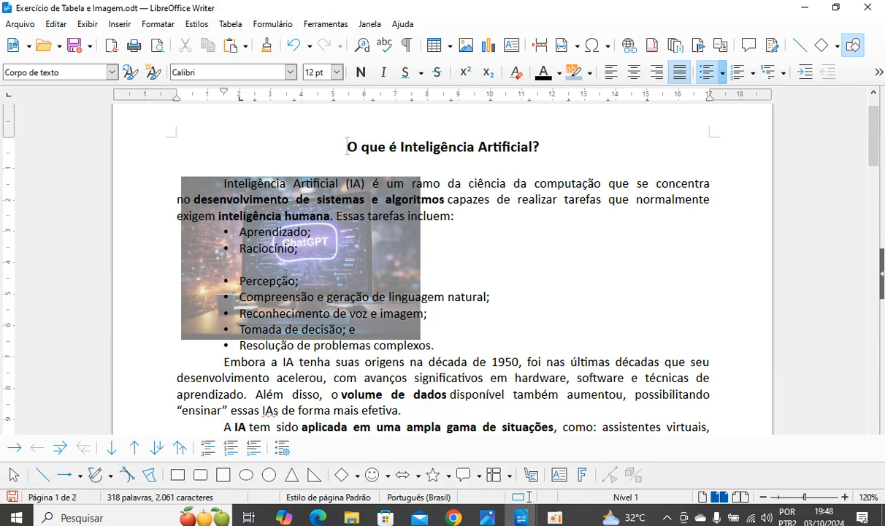
Enlarge the ChatGPT picture behind the first section's text to about 14,74 × 10,20 cm and move it to about -0,29 / 0,47 cm.
click(179, 213)
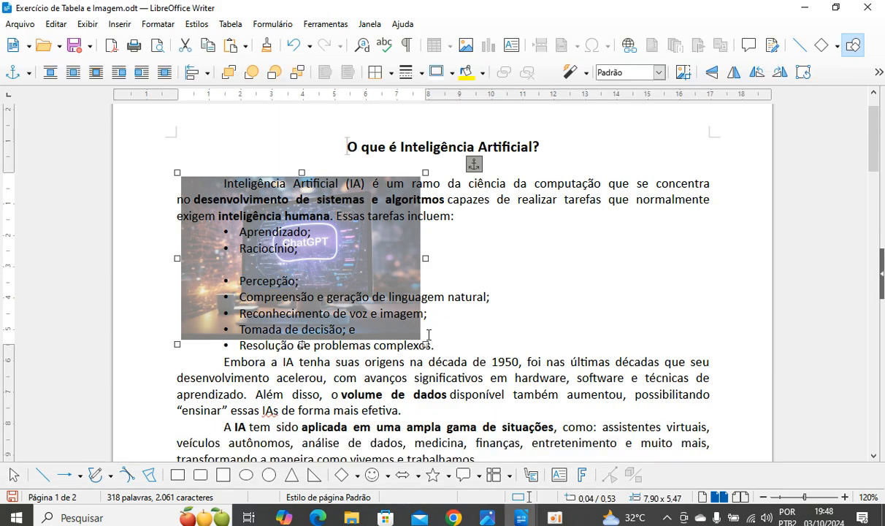
drag(426, 344, 640, 400)
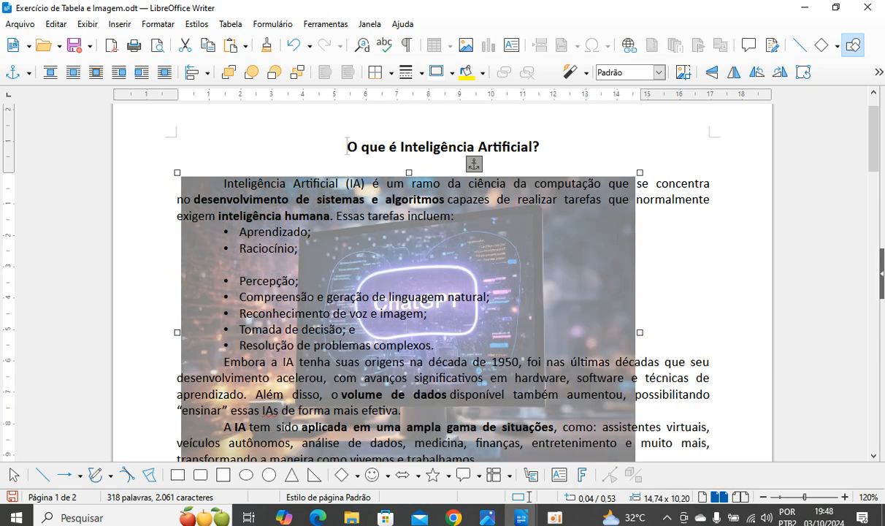
key(Right)
key(Right)
key(Right)
key(Right)
key(Right)
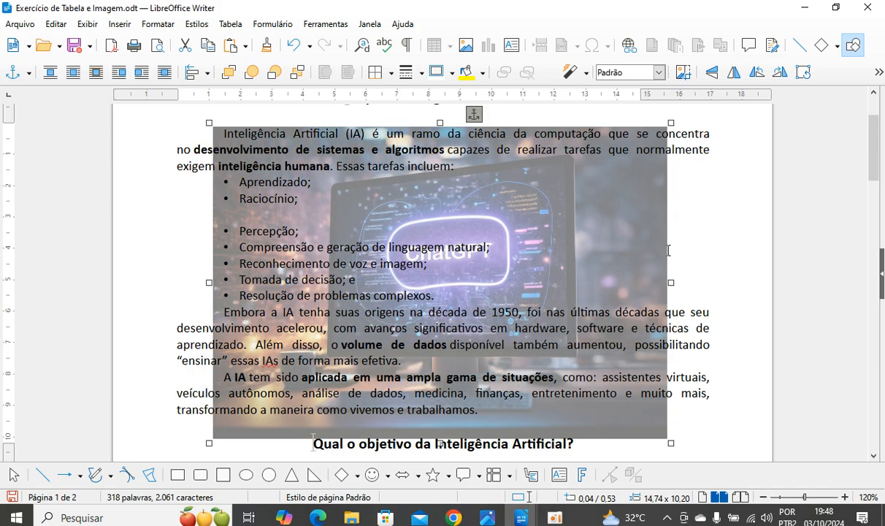
key(Up)
key(Left)
key(Left)
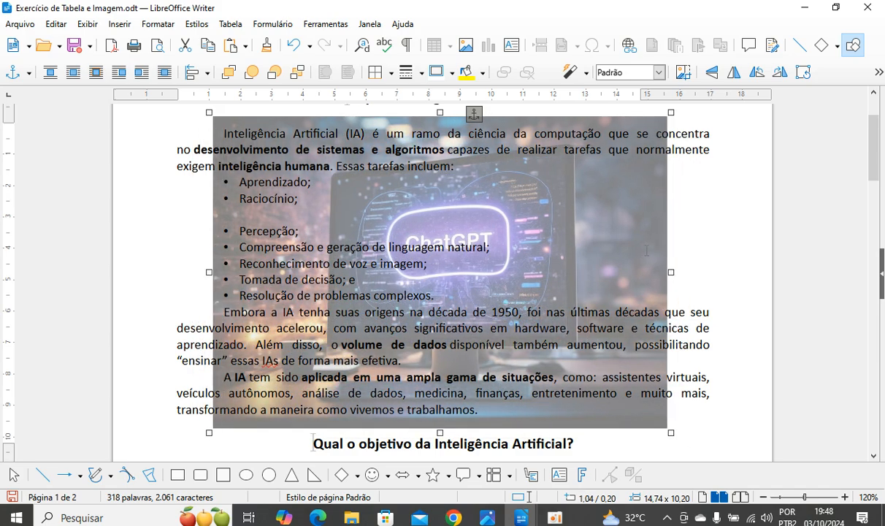
key(Up)
key(Left)
key(Left)
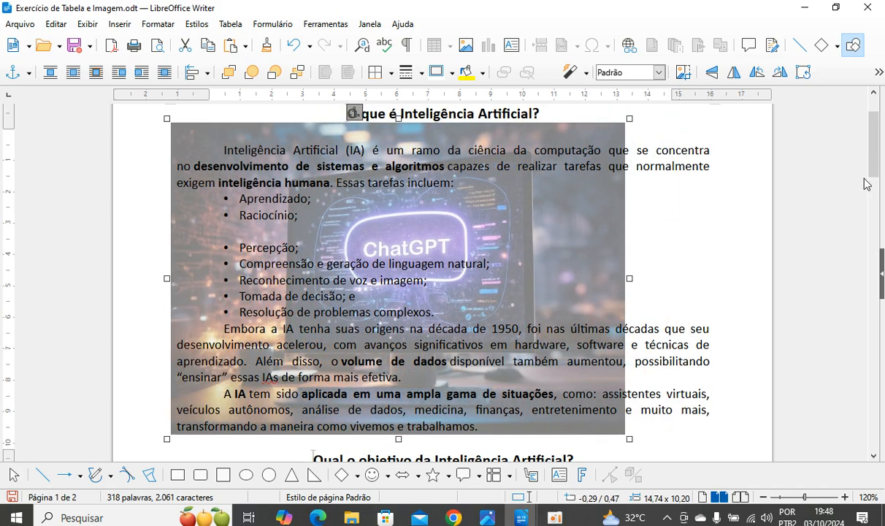
Raise the transparency of the enlarged ChatGPT picture to 74%.
click(879, 72)
click(874, 95)
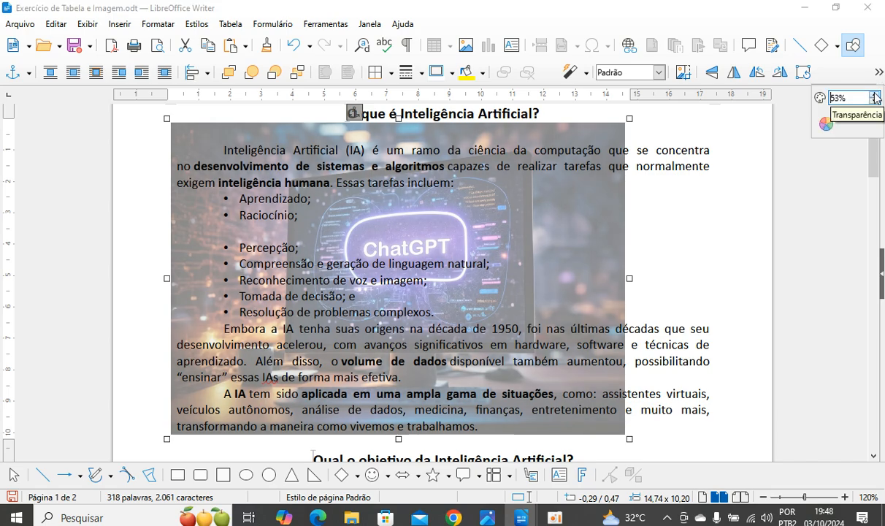
click(874, 95)
click(874, 94)
click(874, 95)
click(875, 94)
click(874, 95)
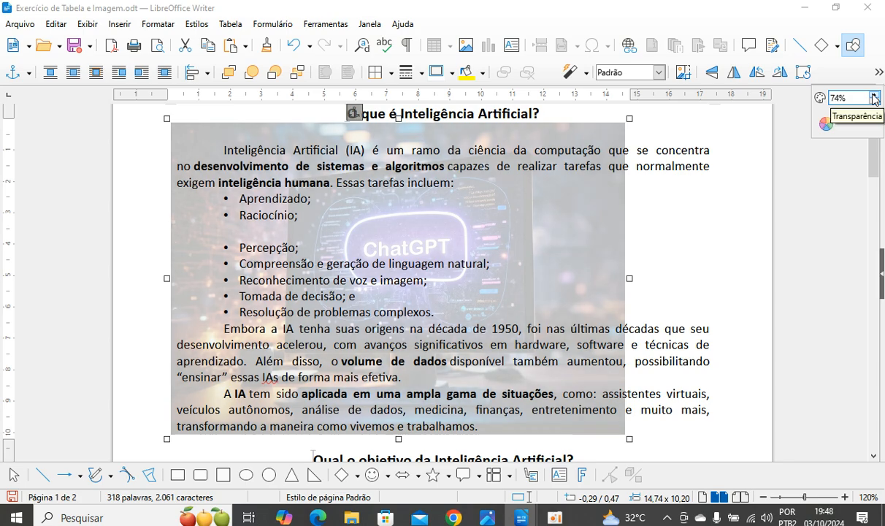
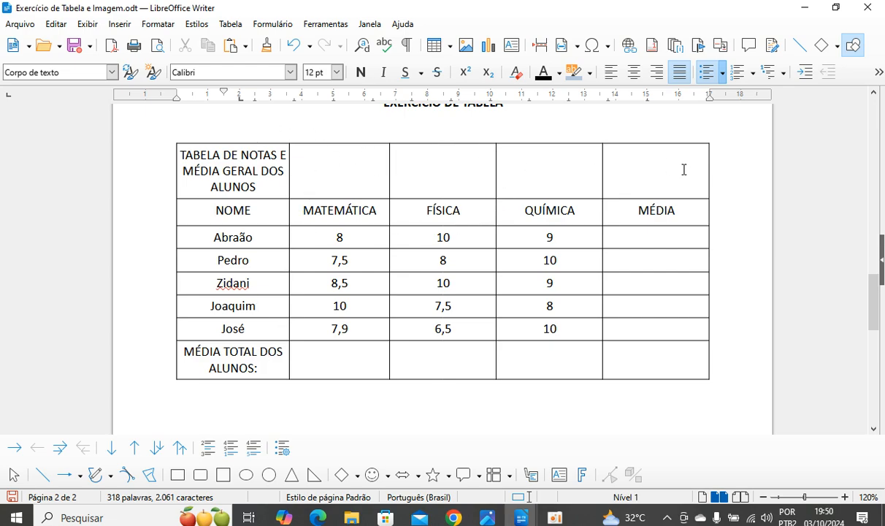
Merge all five cells of the grade table's first row into a single title cell.
drag(655, 166, 259, 190)
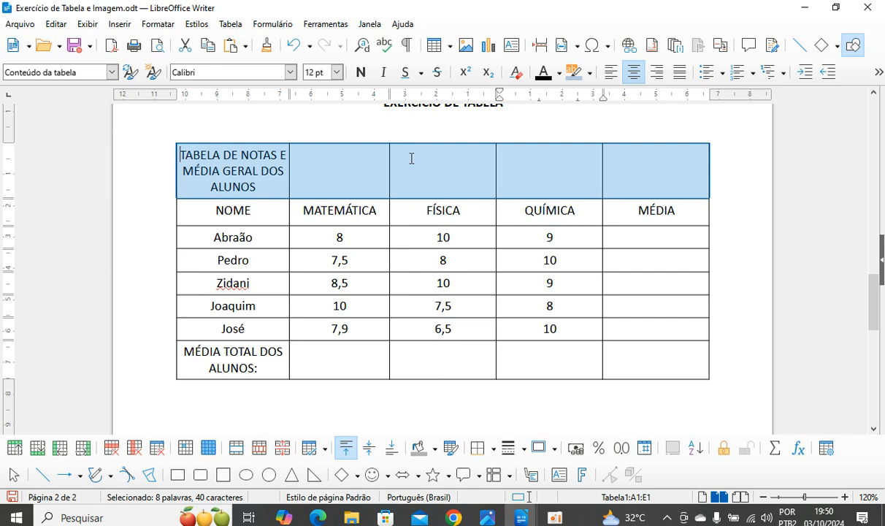
click(549, 192)
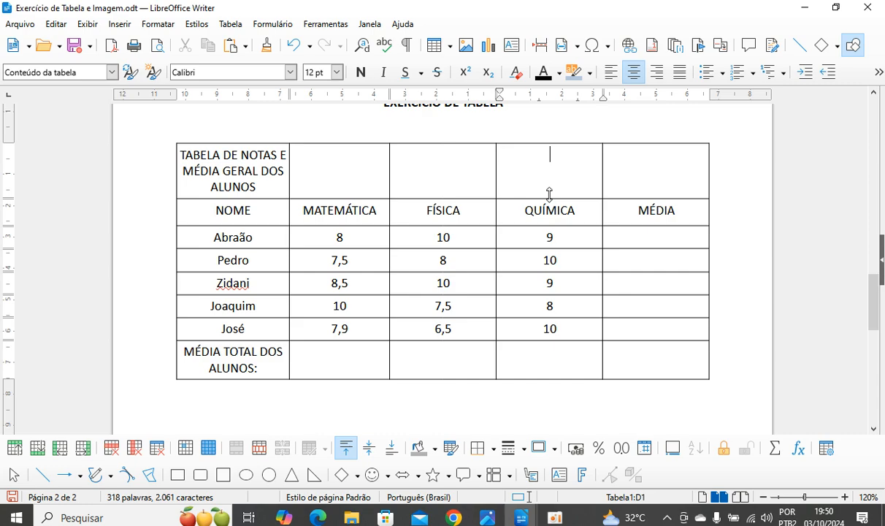
drag(647, 163, 236, 178)
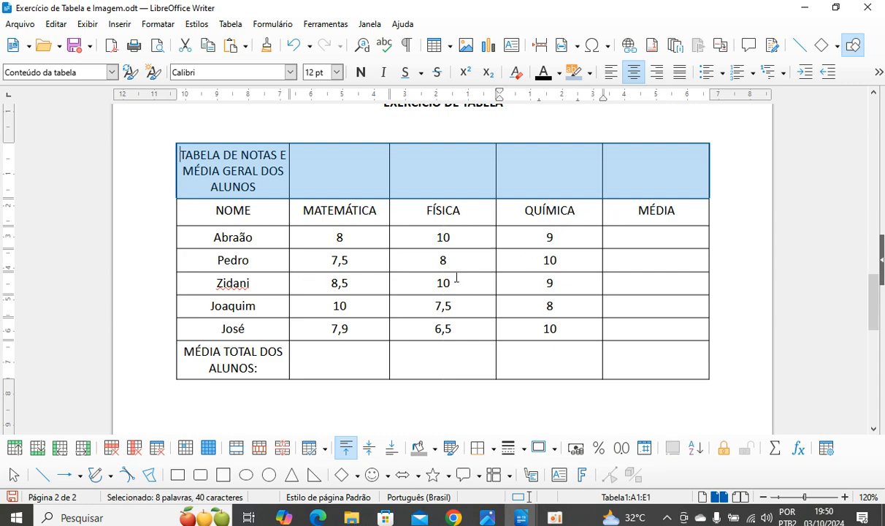
scroll(362, 243, up, 2)
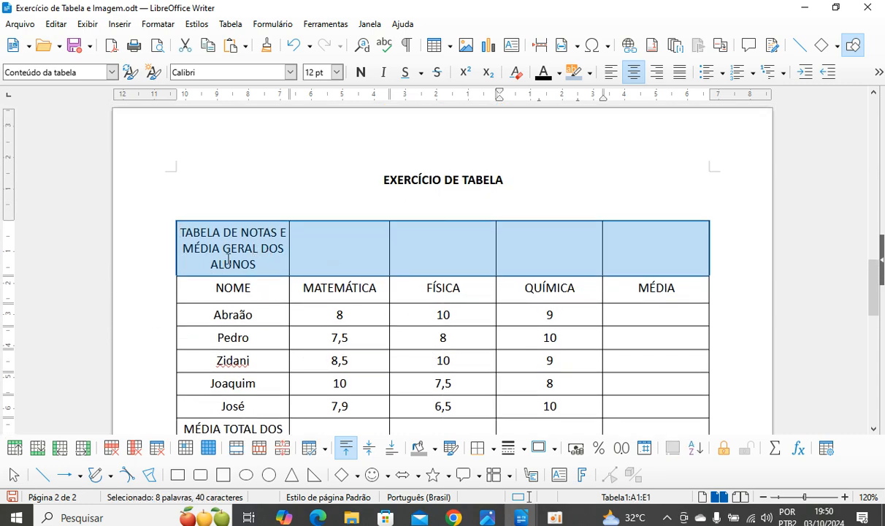
scroll(300, 261, down, 2)
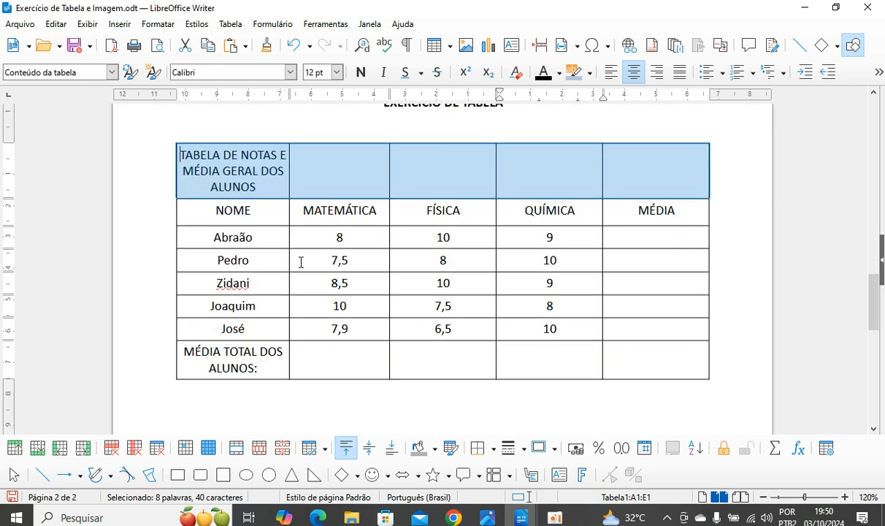
click(550, 209)
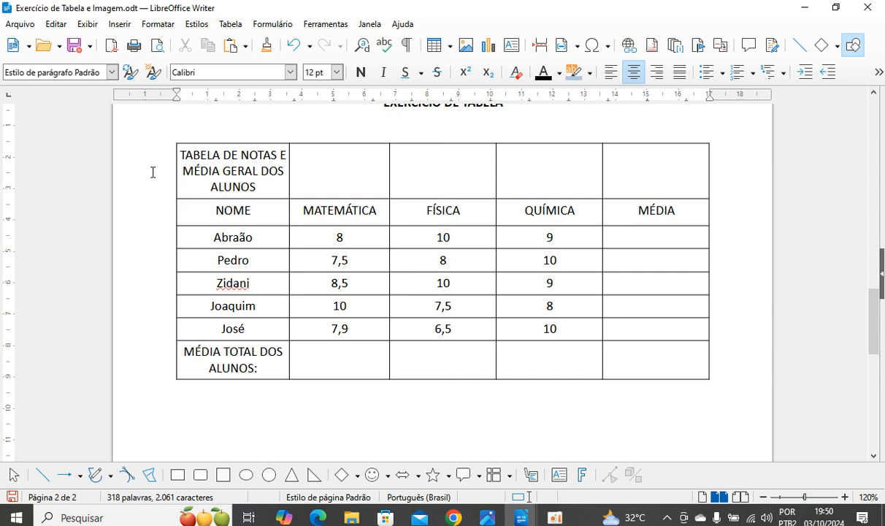
drag(667, 156, 181, 156)
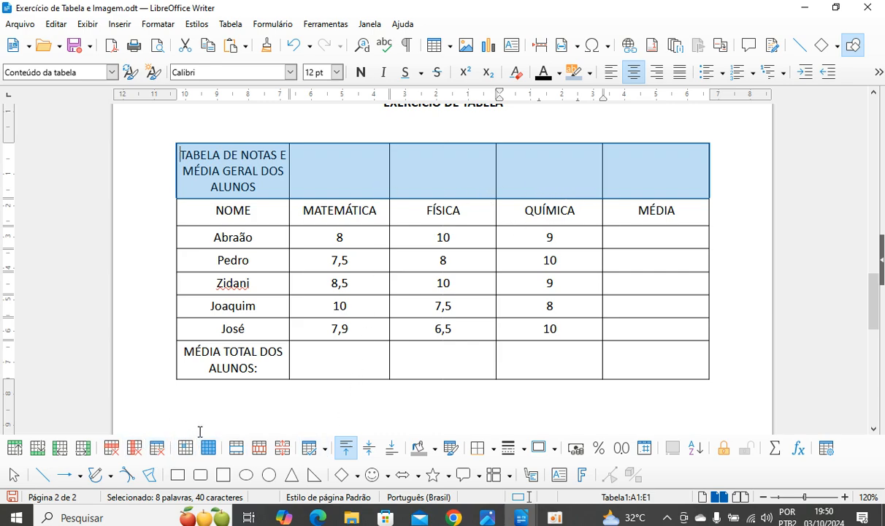
click(236, 448)
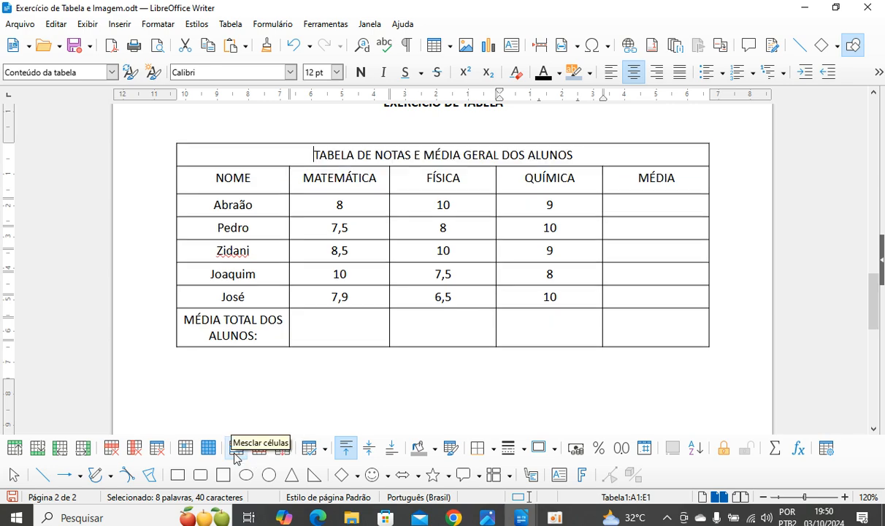
Try to insert a column after QUÍMICA with only its cells below the merged title selected.
drag(527, 184, 576, 332)
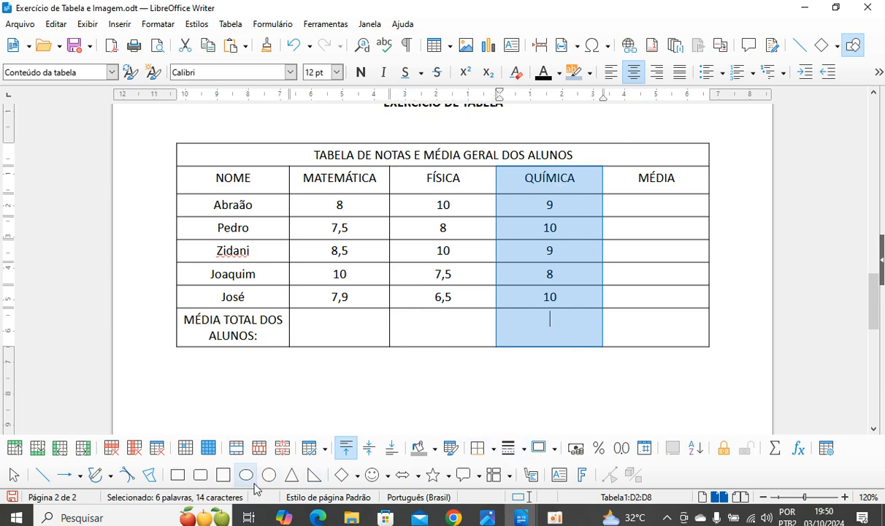
click(84, 453)
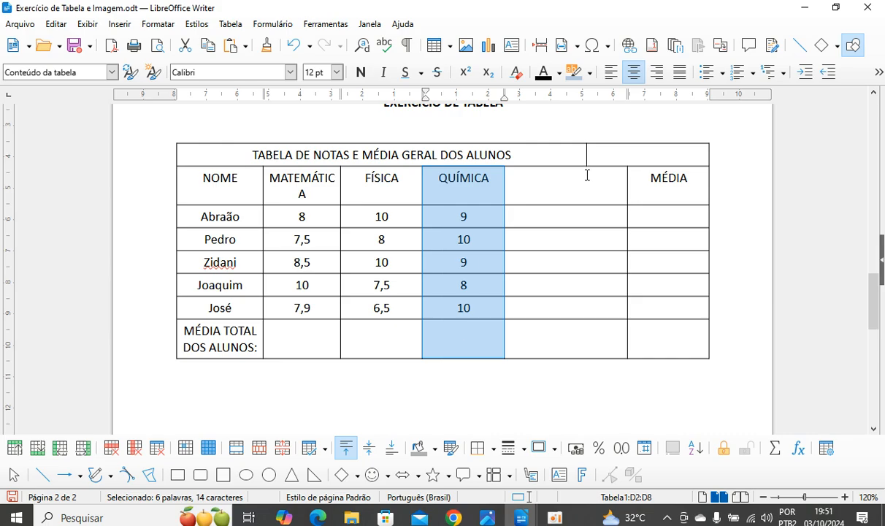
key(ctrl+z)
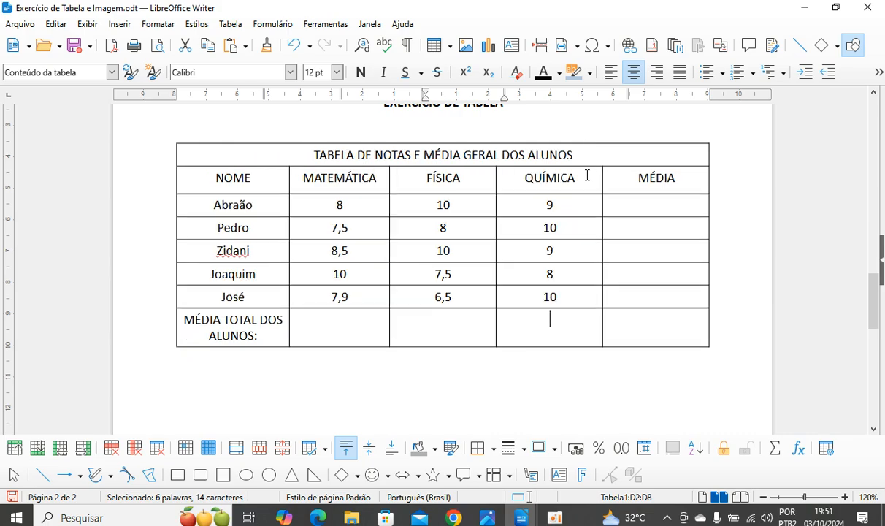
Try to select the whole QUÍMICA column from above the table, and undo the merge of the title row.
click(442, 134)
click(535, 136)
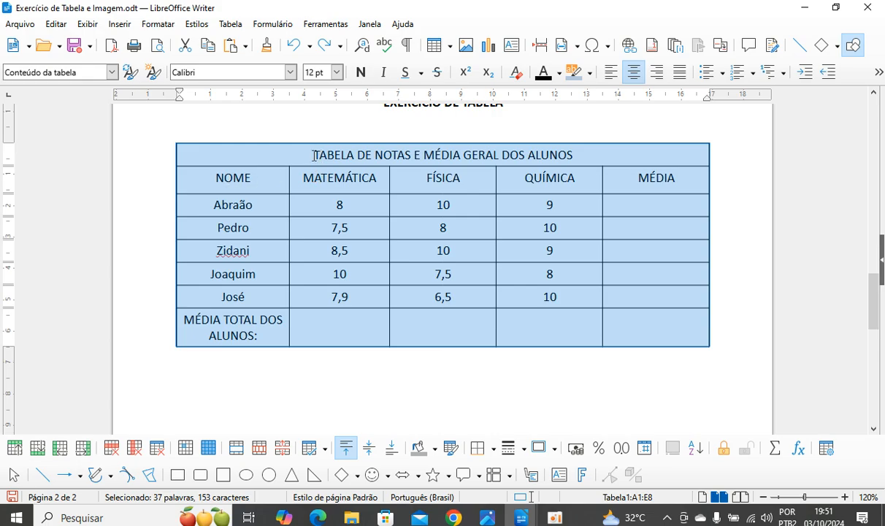
click(585, 153)
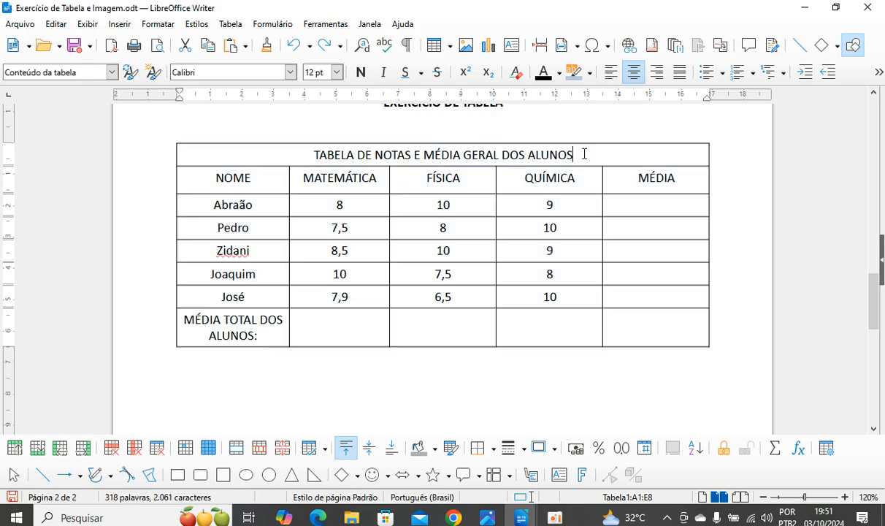
click(554, 141)
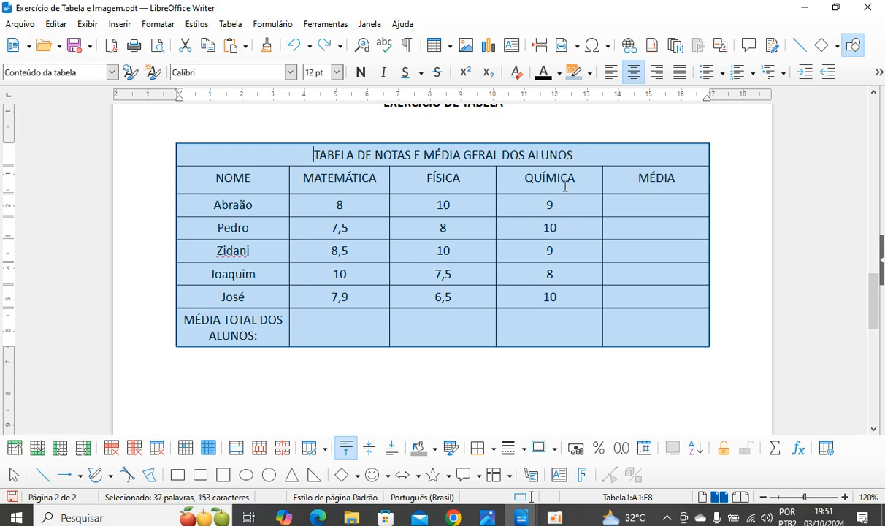
key(ctrl+z)
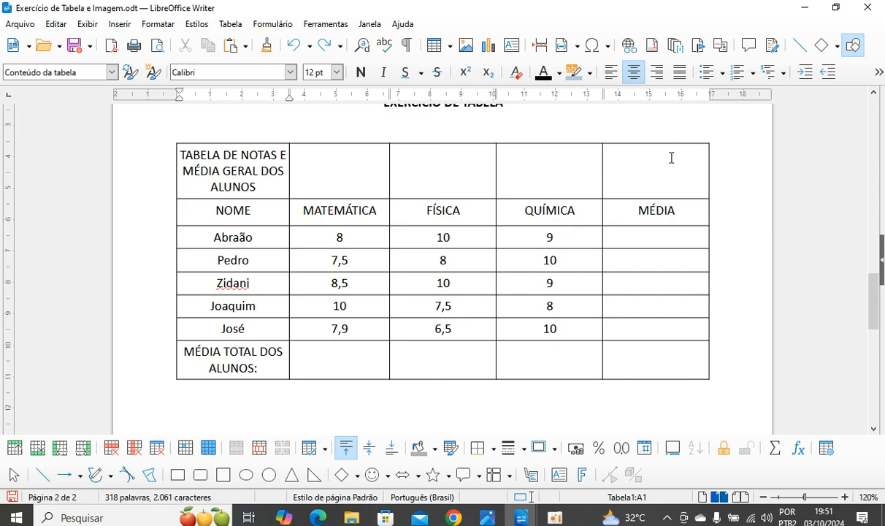
Select the whole QUÍMICA column and insert one new column after it.
click(558, 210)
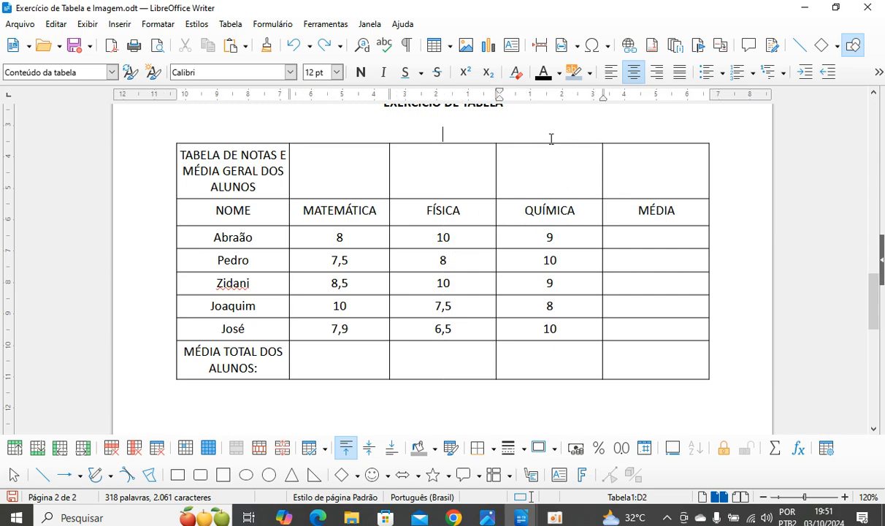
click(555, 139)
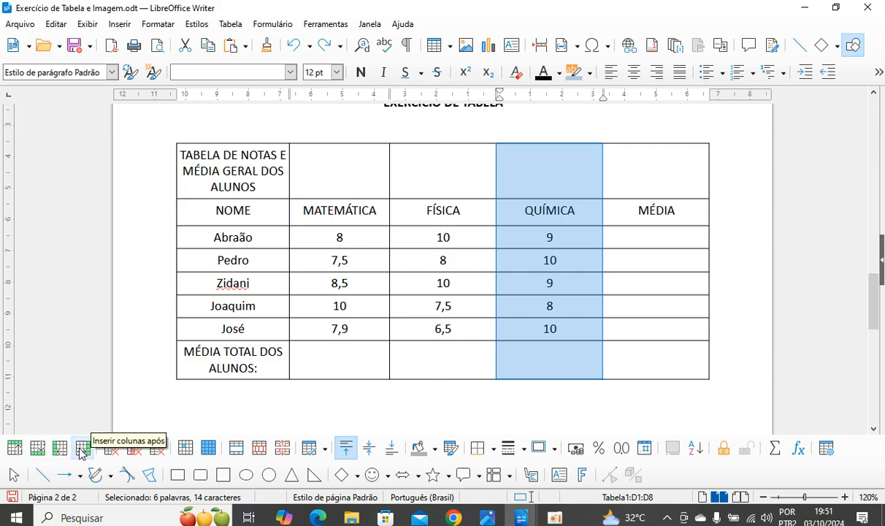
click(233, 26)
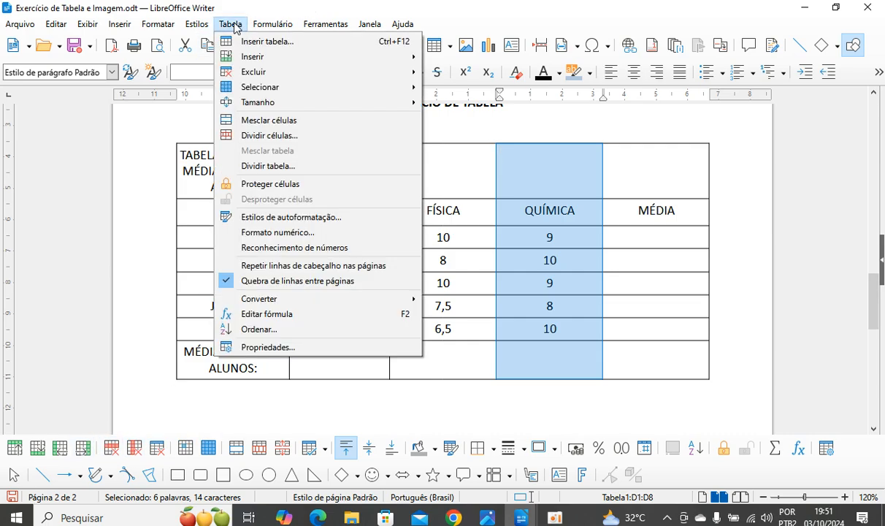
mouse_move(285, 57)
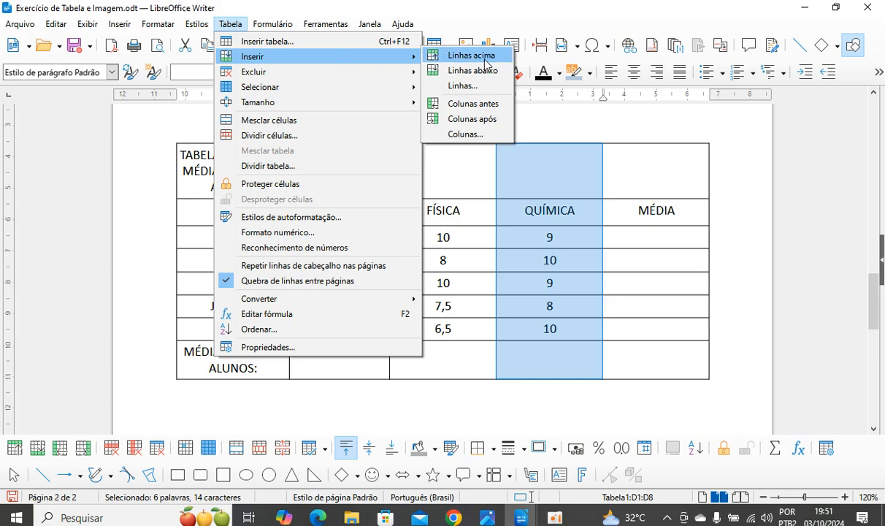
click(476, 123)
Enter the heading INFORMÁTICA in the new column's header cell, between QUÍMICA and MÉDIA.
click(588, 226)
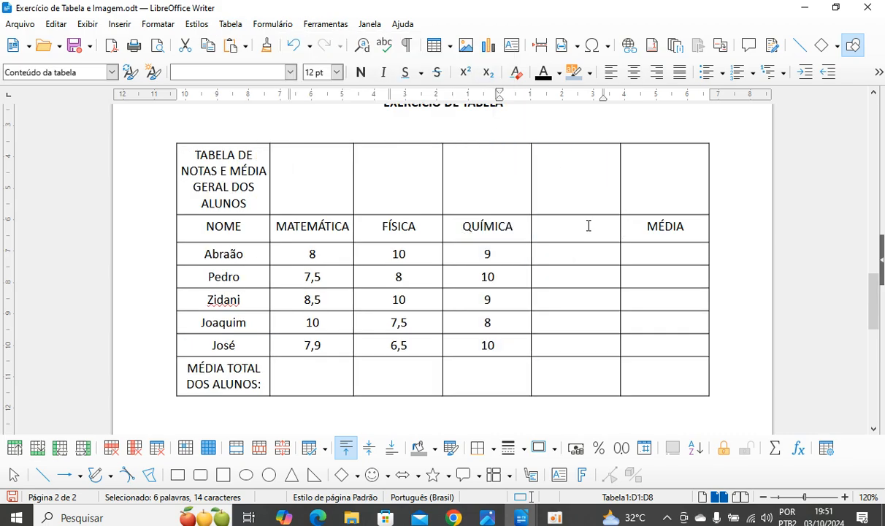
text(Inf)
key(BackSpace)
key(BackSpace)
key(BackSpace)
text(IMN)
key(BackSpace)
key(BackSpace)
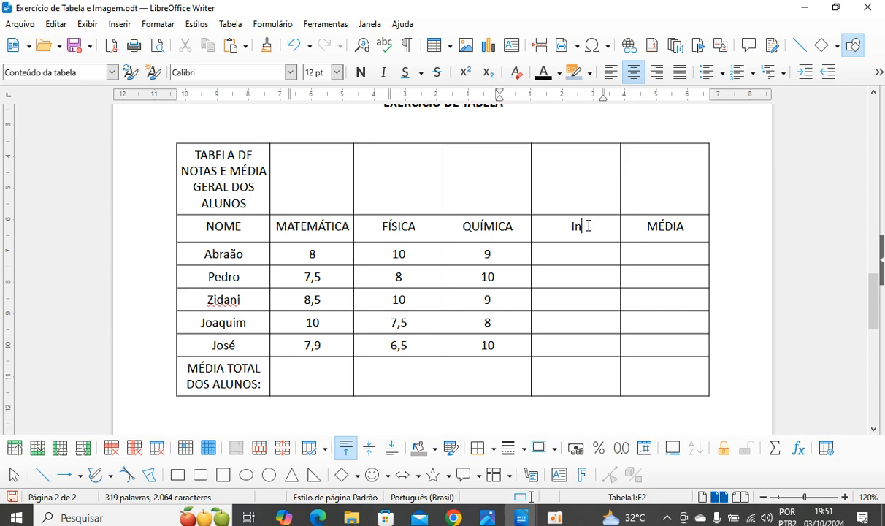
text(NFORMÁTICA)
Fill in the five students' INFORMÁTICA grades from top to bottom as 10, 9, 8,4, 9,2 and 7,5.
key(Down)
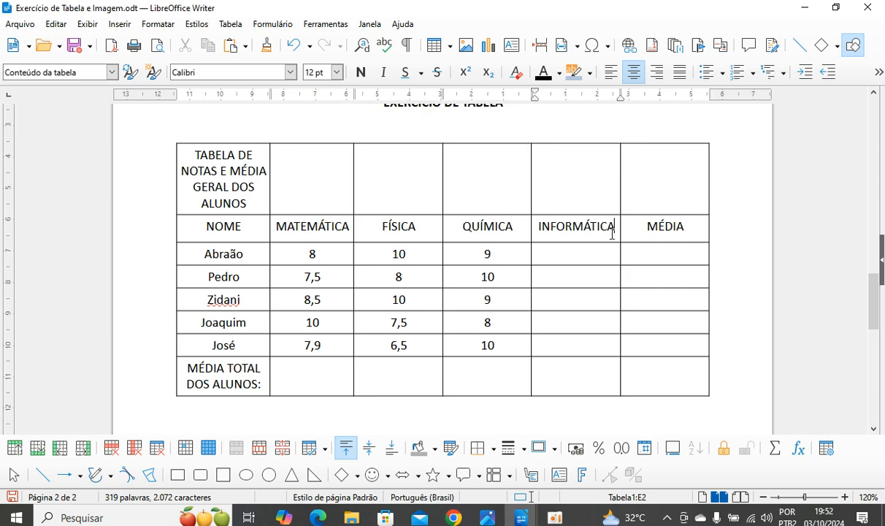
text(10)
key(Down)
text(9)
key(Down)
text(8,4)
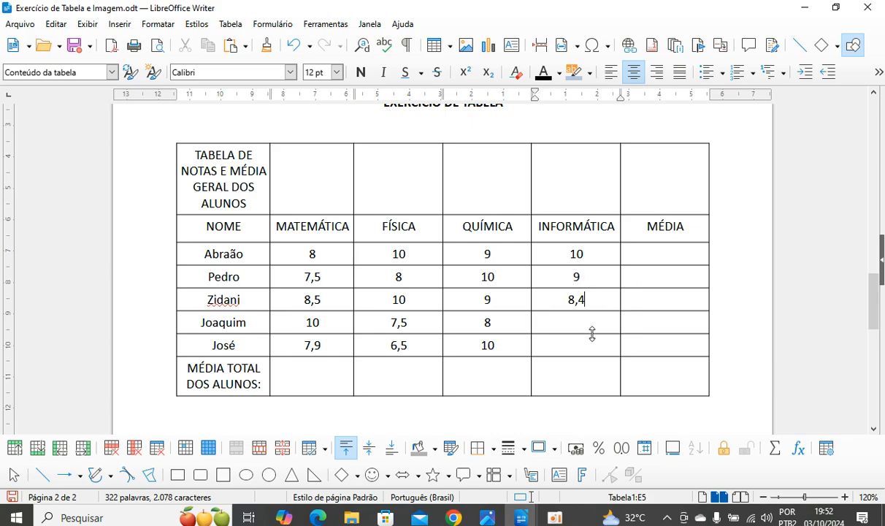
key(Down)
text(9,2)
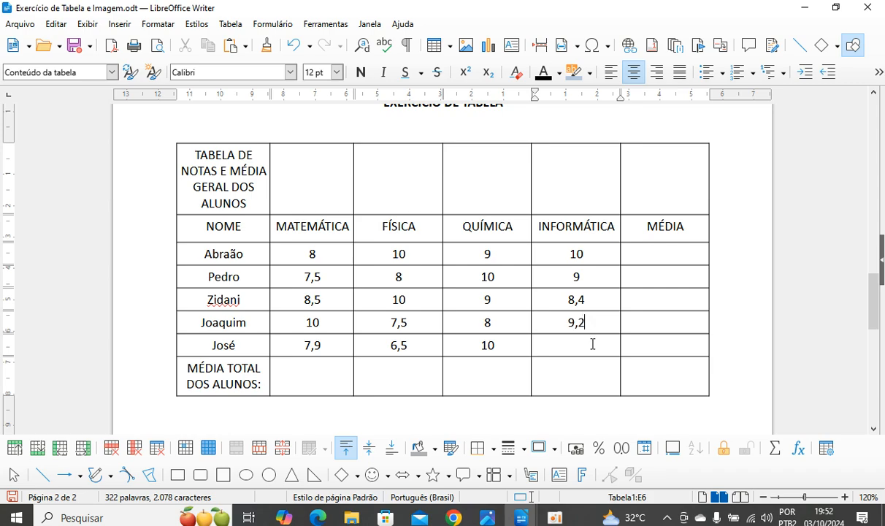
click(591, 346)
text(7,5)
click(577, 366)
Insert two empty rows above the third student's row in the grade table.
click(168, 321)
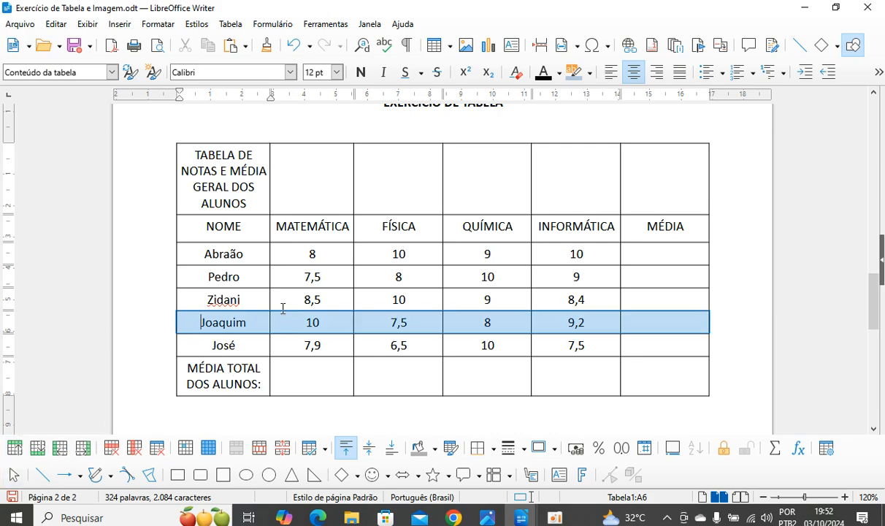
click(206, 300)
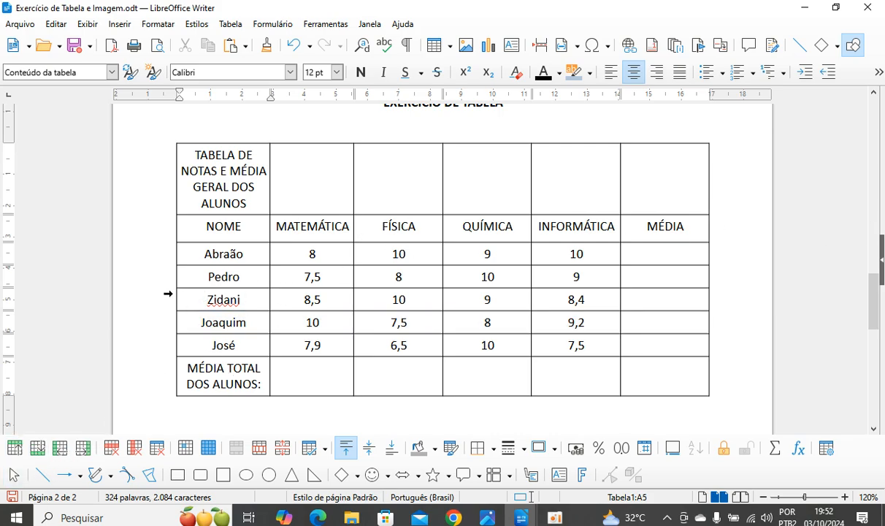
click(168, 294)
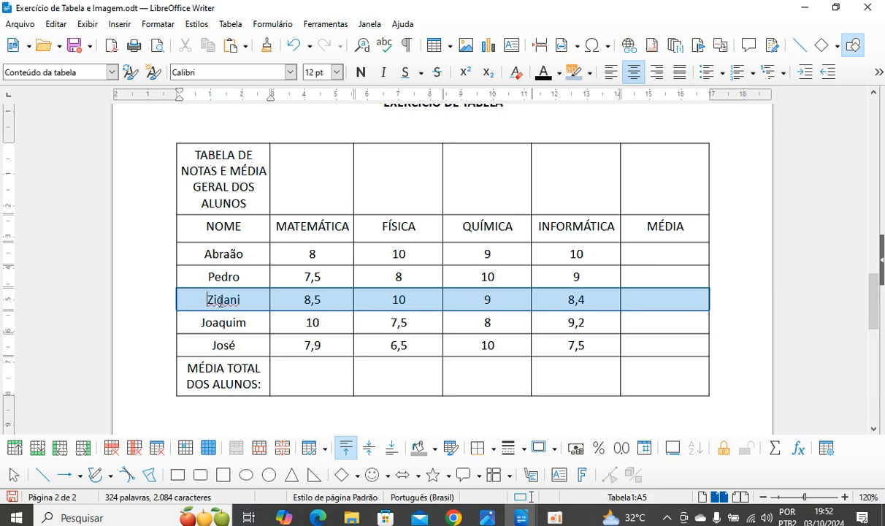
click(239, 26)
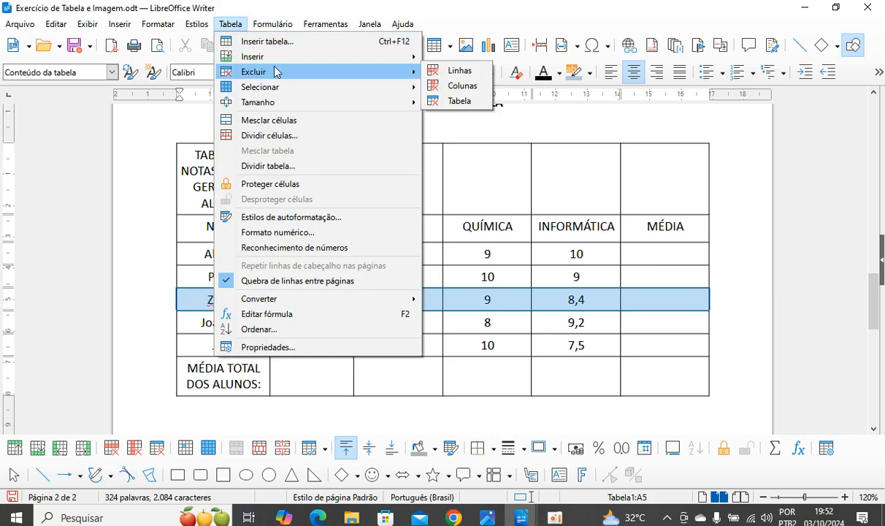
mouse_move(309, 62)
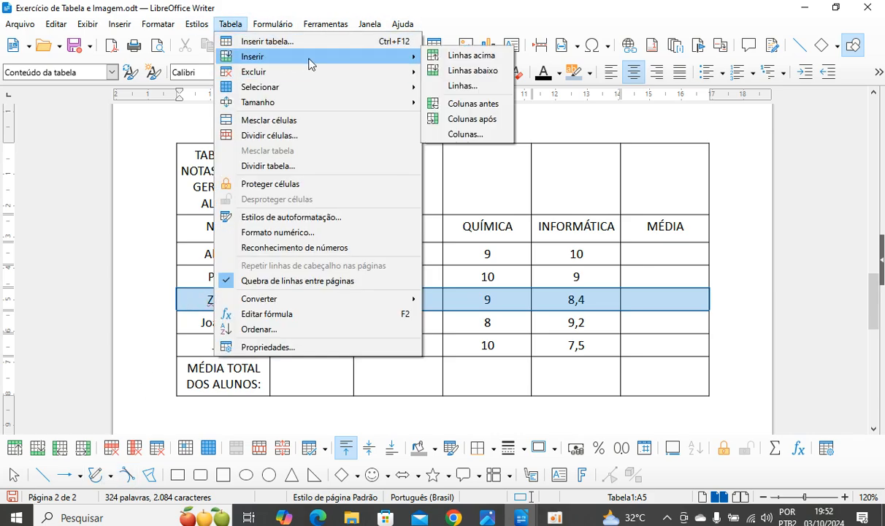
click(478, 88)
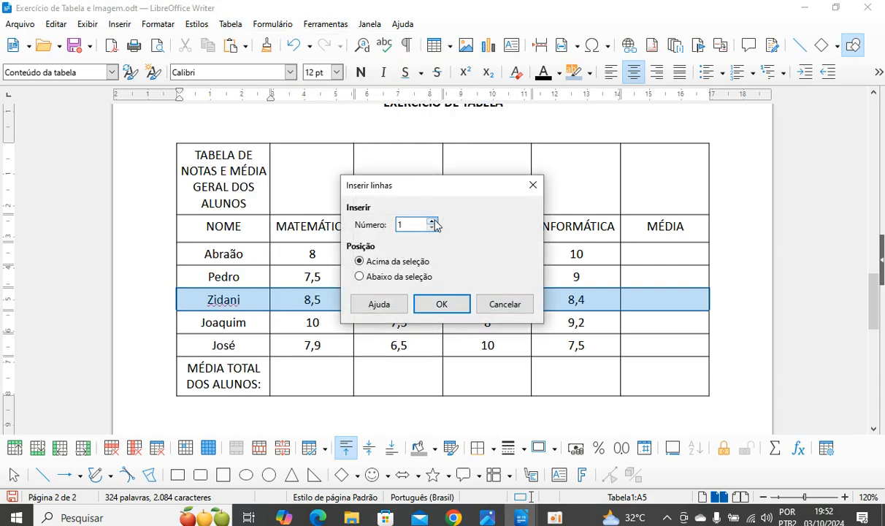
click(360, 277)
click(360, 261)
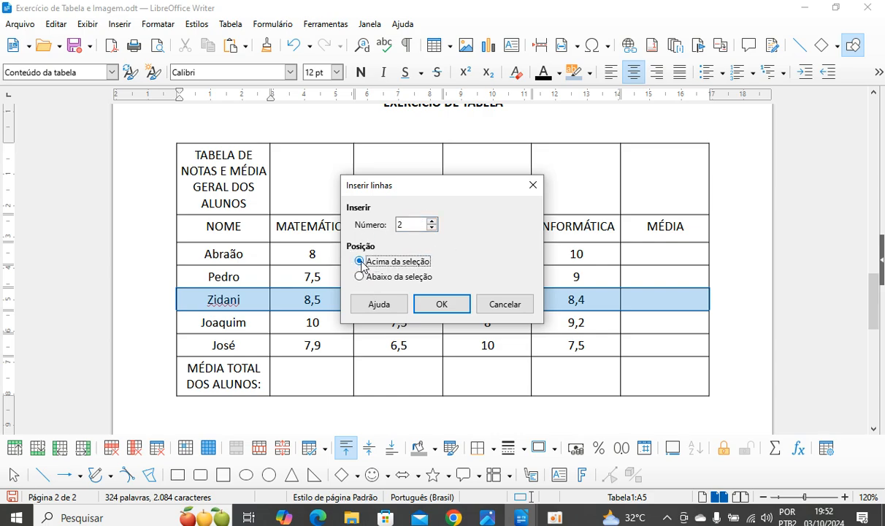
click(442, 307)
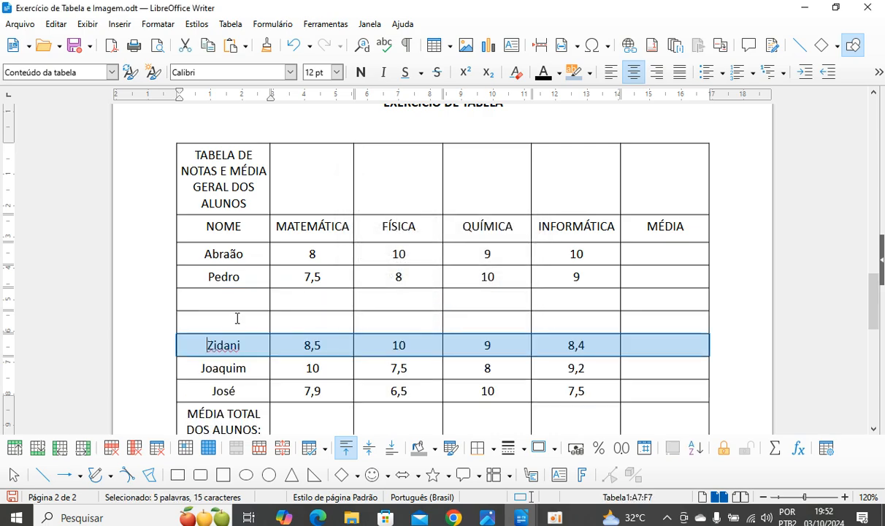
click(239, 301)
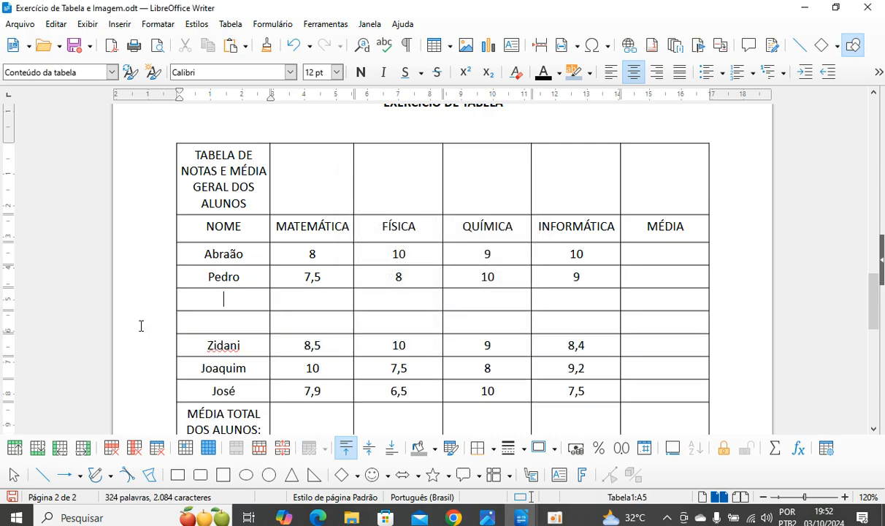
Delete the two empty rows between the second and third students.
scroll(157, 308, down, 2)
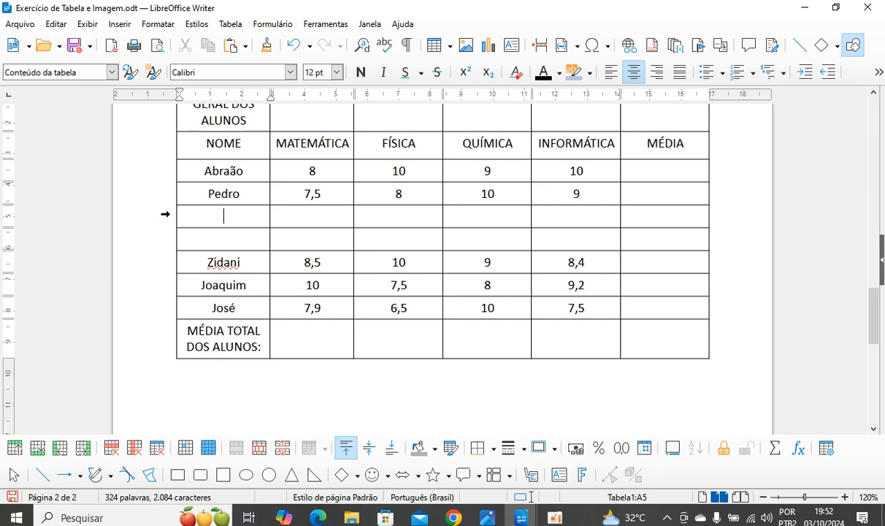
drag(165, 214, 169, 232)
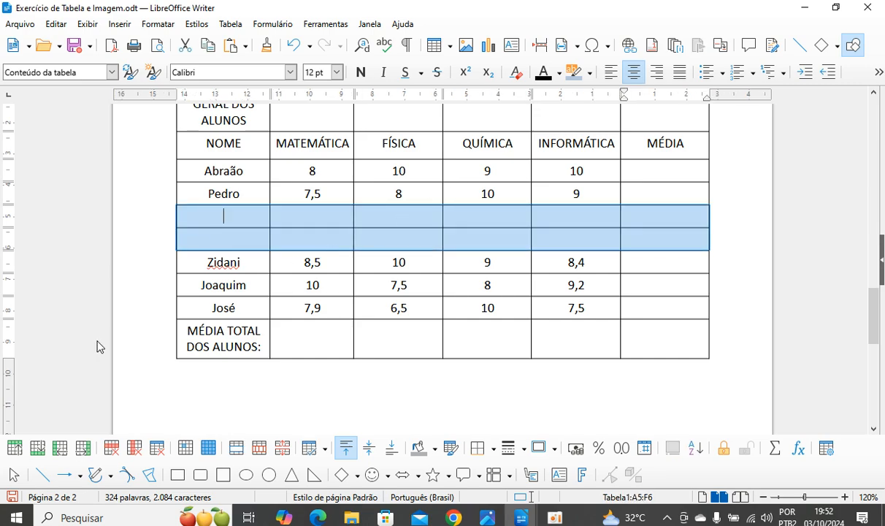
click(105, 448)
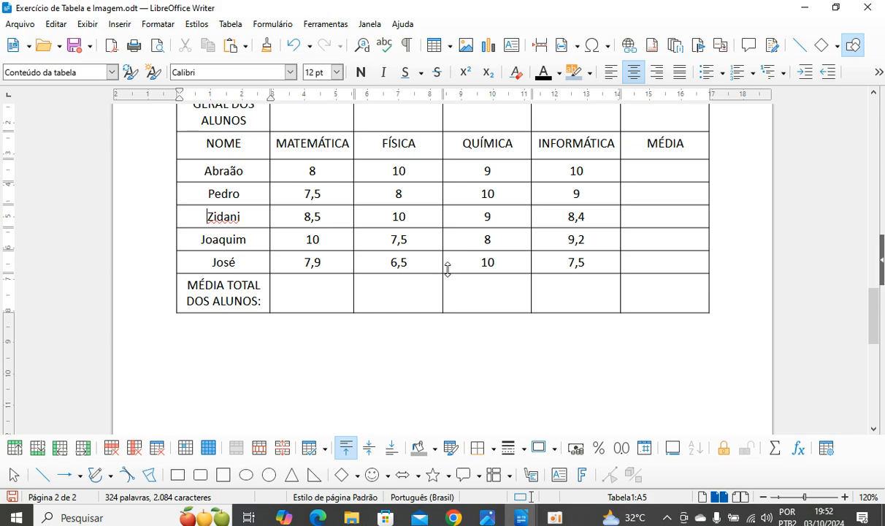
Merge all the cells of the table's first row, with the title TABELA DE NOTAS E MÉDIA GERAL DOS ALUNOS, into one.
scroll(431, 270, up, 2)
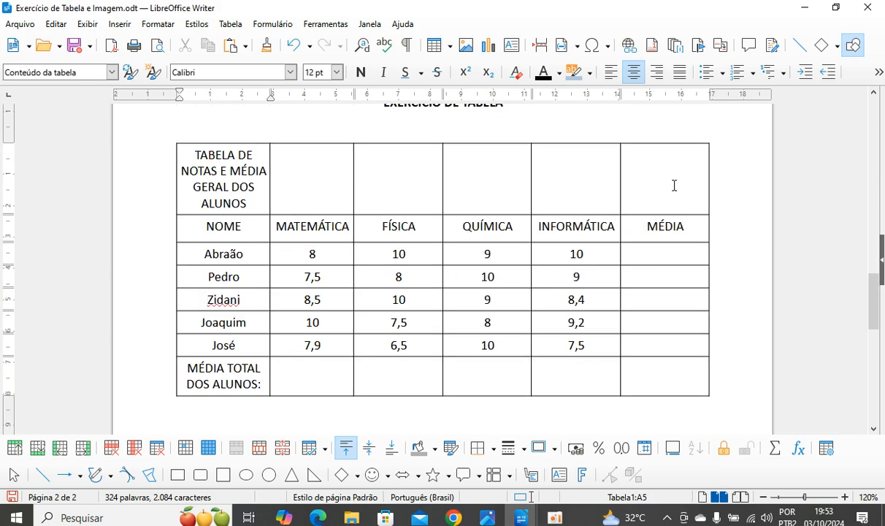
scroll(529, 253, up, 2)
scroll(358, 285, down, 1)
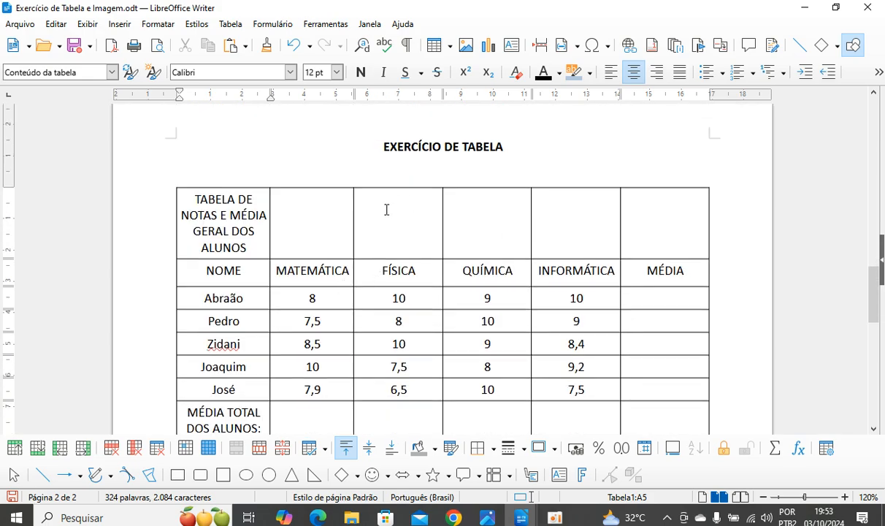
drag(194, 199, 683, 208)
scroll(417, 306, down, 2)
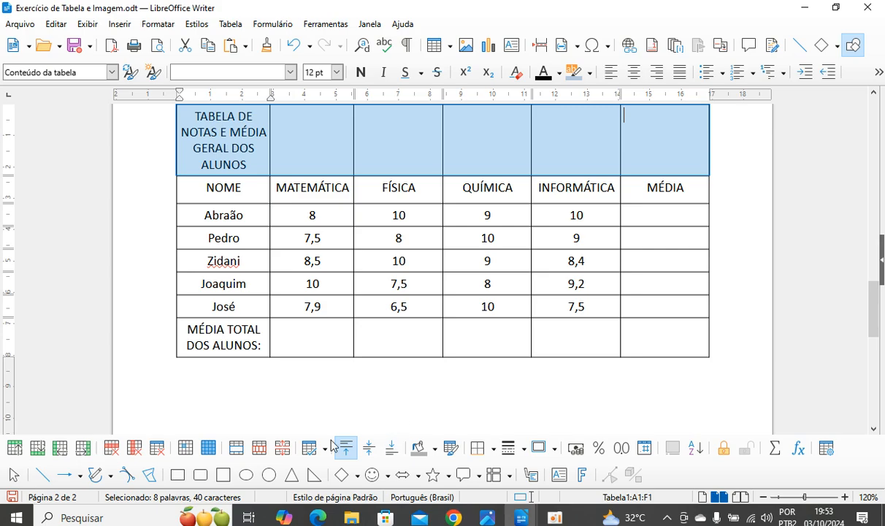
scroll(511, 183, up, 2)
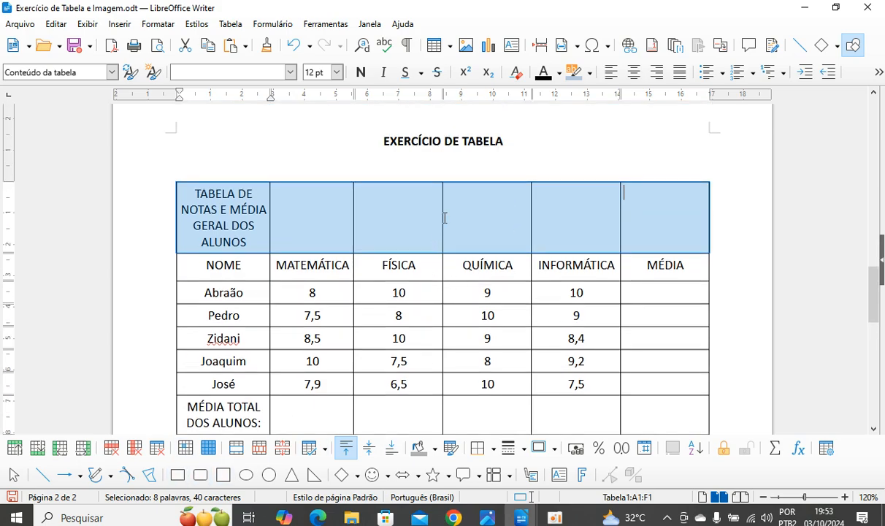
right_click(444, 217)
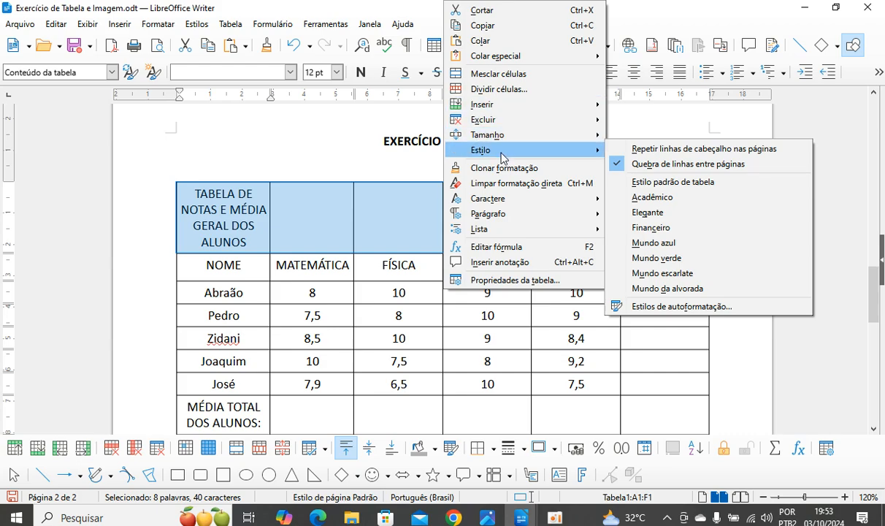
mouse_move(508, 204)
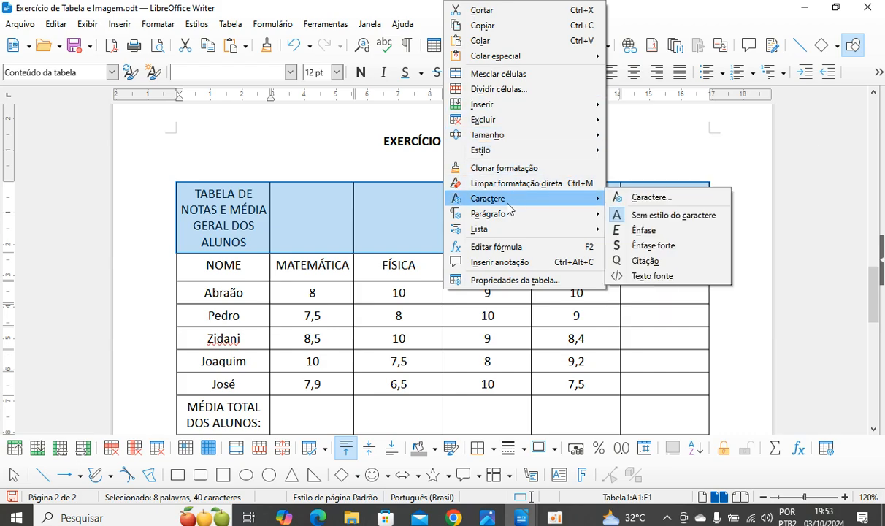
click(509, 74)
Merge the last row's cells from MÉDIA TOTAL DOS ALUNOS: through the INFORMÁTICA column, leaving the MÉDIA cell separate.
click(285, 371)
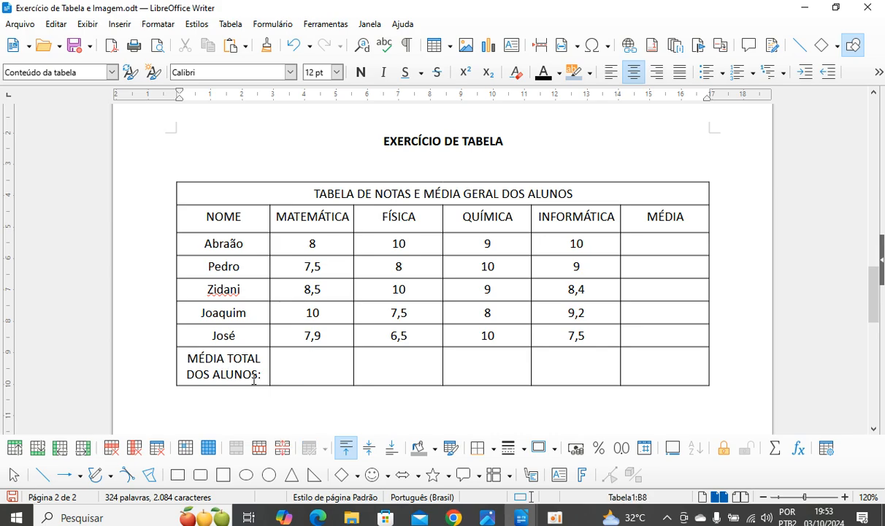
click(574, 360)
drag(191, 355, 603, 362)
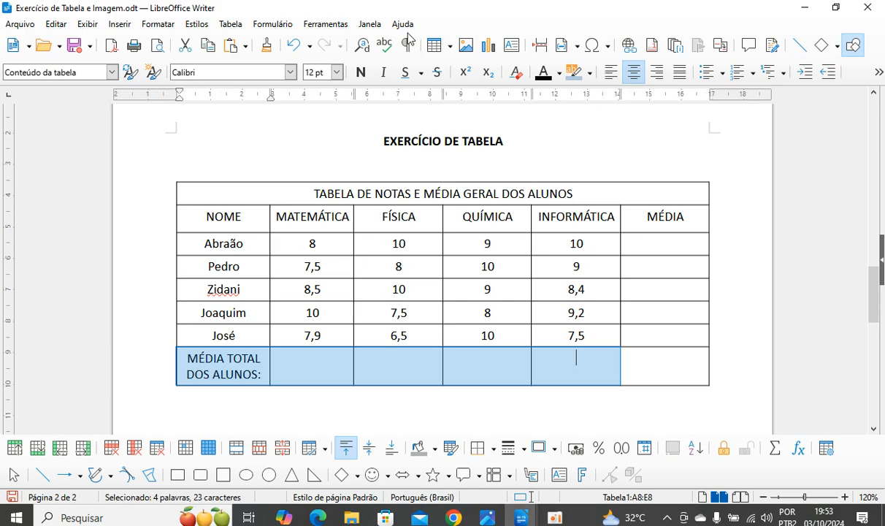
right_click(506, 361)
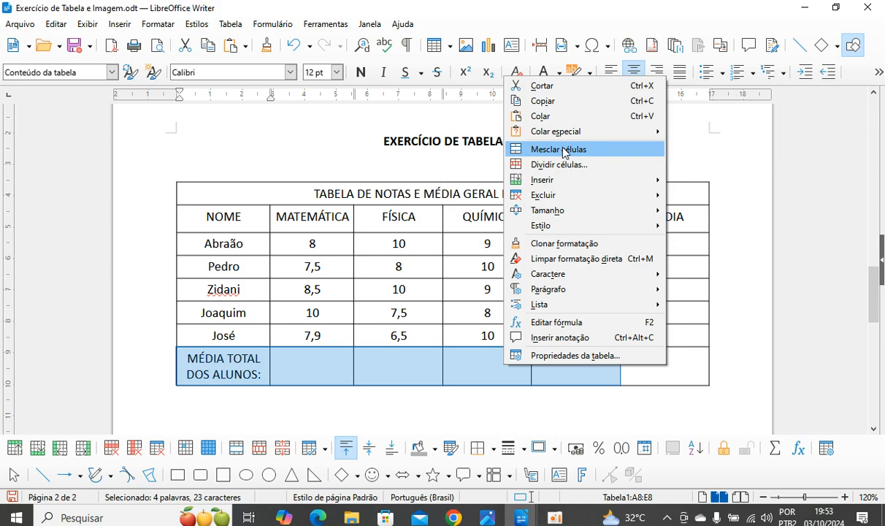
click(563, 149)
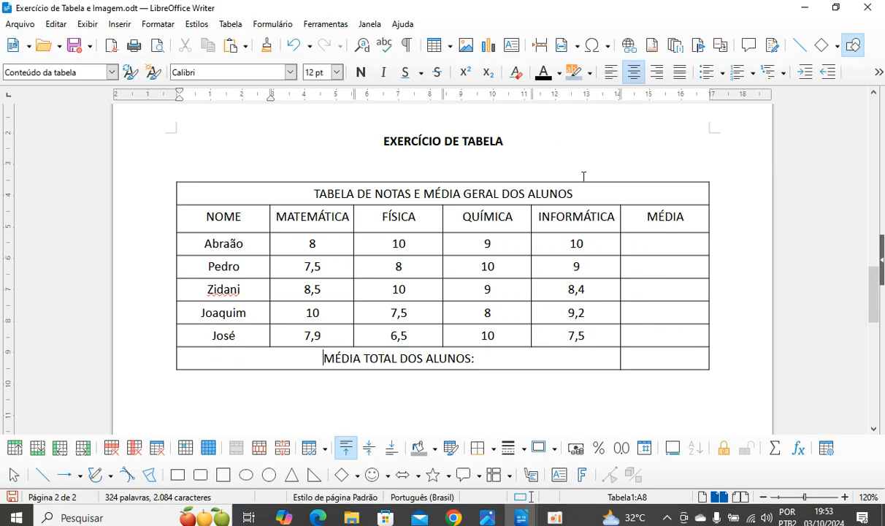
Make the title row, the column headings and the MÉDIA TOTAL DOS ALUNOS: label bold.
drag(313, 194, 647, 216)
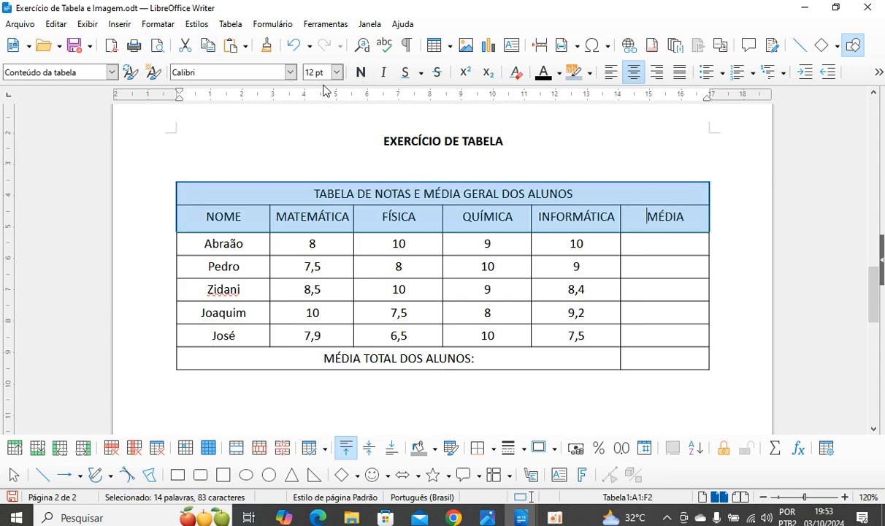
click(360, 78)
drag(321, 359, 504, 359)
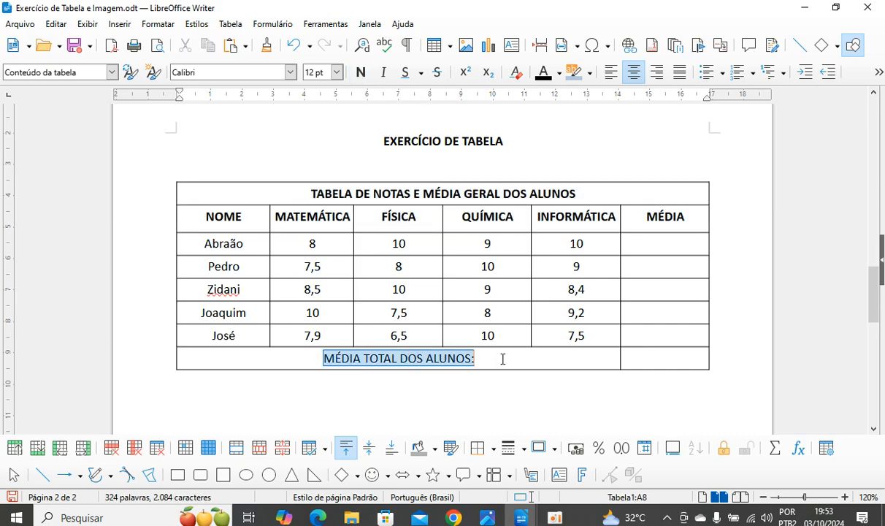
click(363, 74)
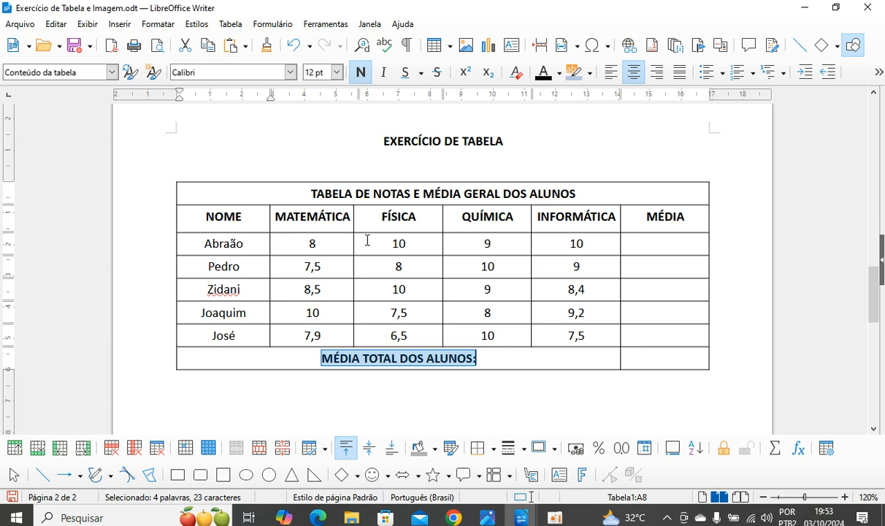
Fill the background of the title row and the column heading row with yellow.
click(281, 194)
shift+click(588, 193)
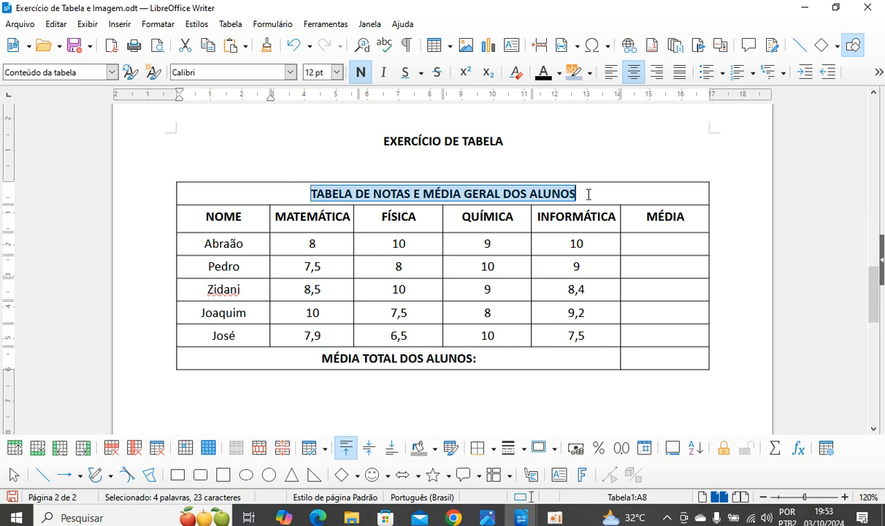
shift+click(648, 217)
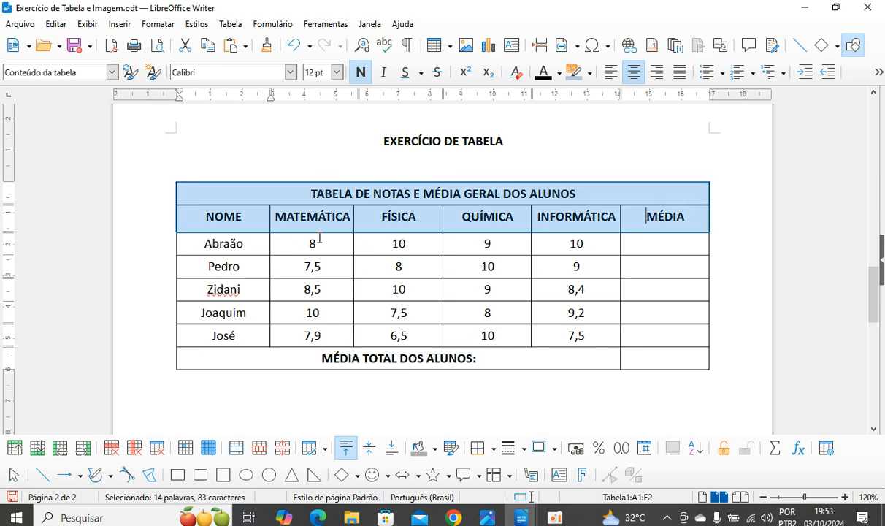
scroll(468, 177, down, 1)
scroll(541, 112, up, 2)
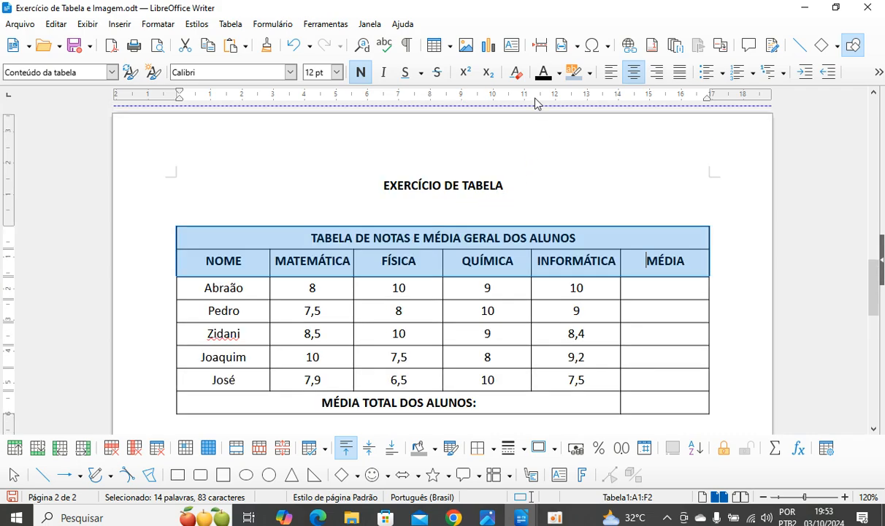
click(434, 449)
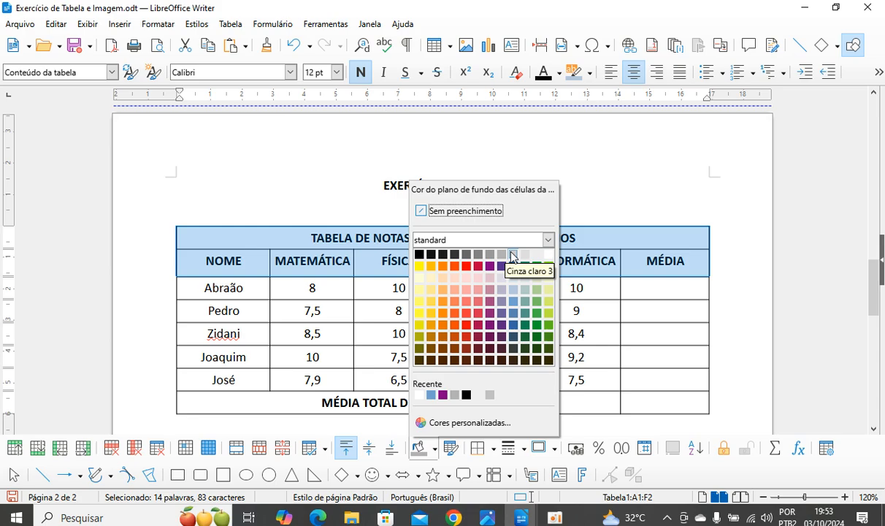
click(421, 268)
double_click(371, 318)
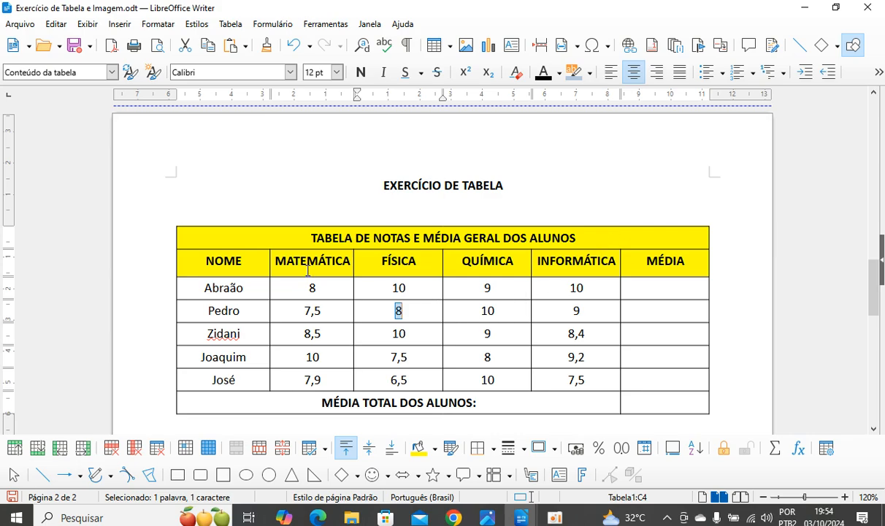
Make the five students' names in the NOME column bold.
scroll(443, 265, down, 2)
scroll(443, 265, up, 1)
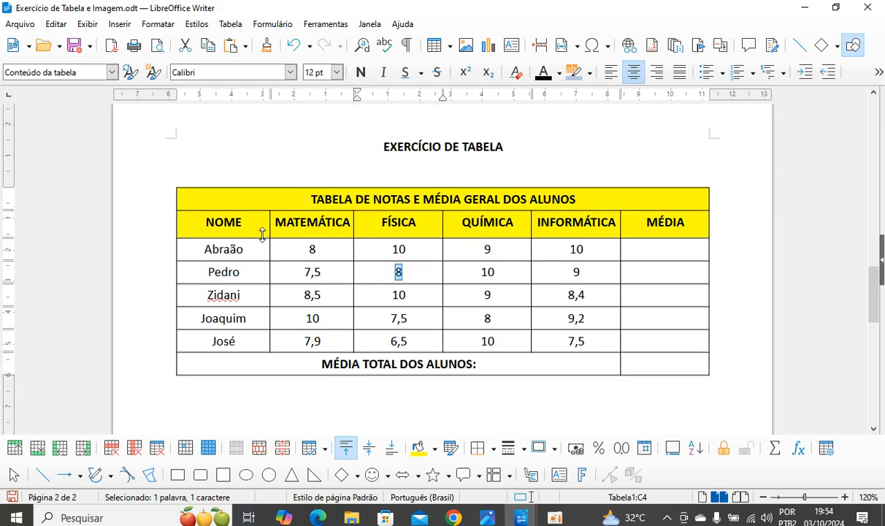
drag(189, 246, 265, 337)
click(361, 73)
click(302, 268)
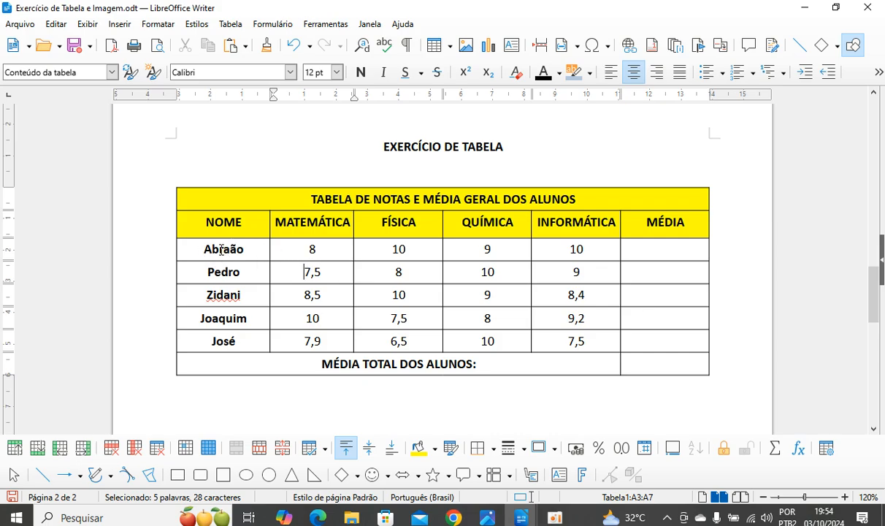
drag(194, 261, 257, 256)
drag(204, 249, 661, 331)
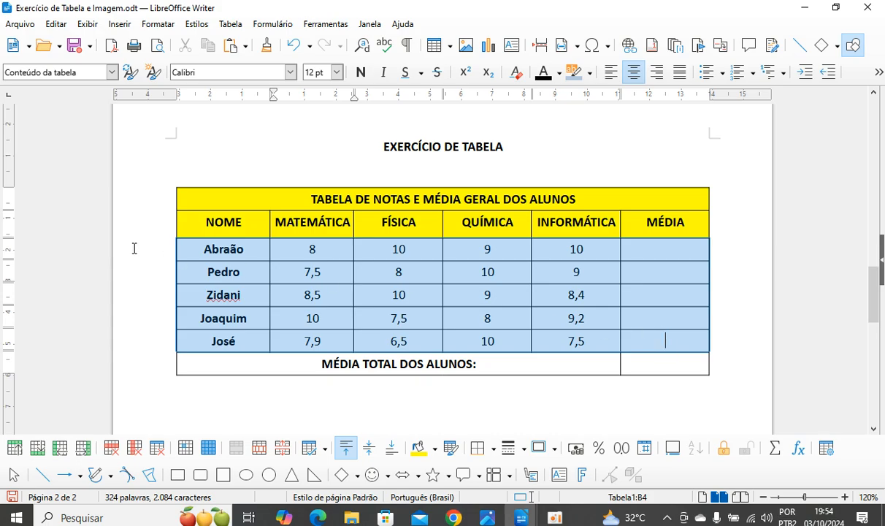
click(237, 249)
drag(188, 249, 686, 337)
click(232, 215)
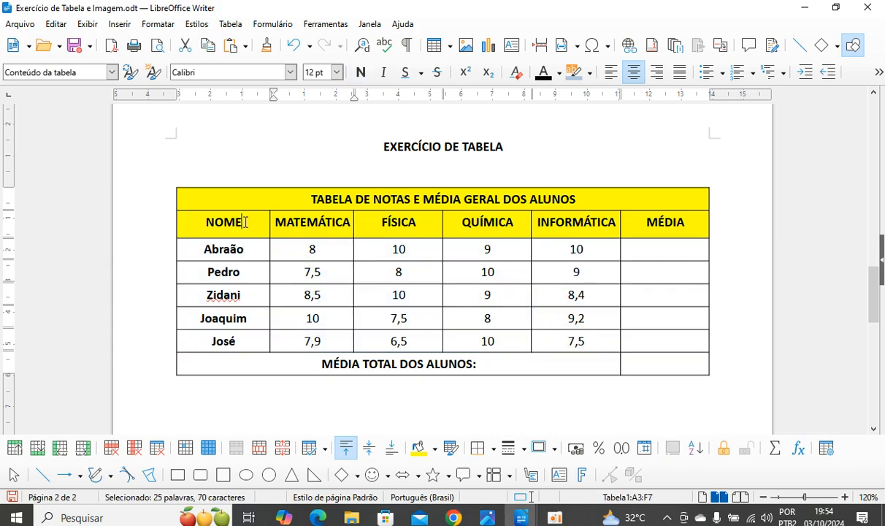
drag(185, 219, 672, 199)
click(205, 249)
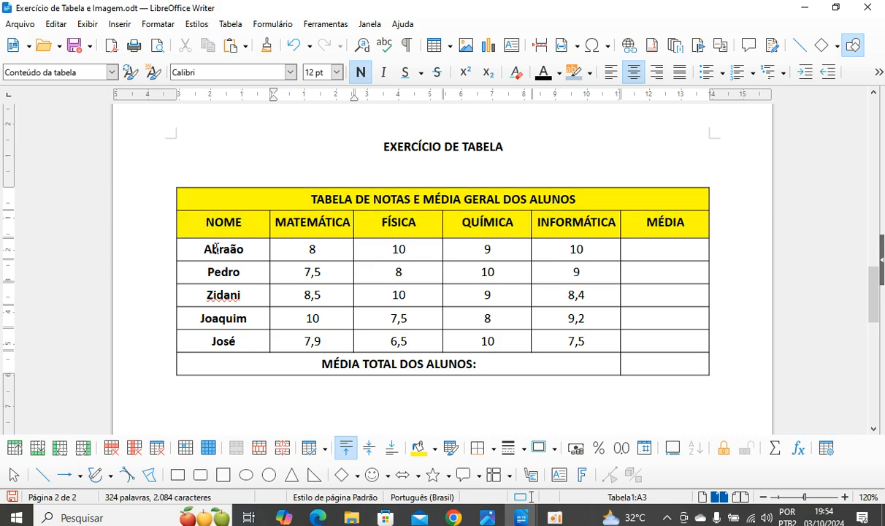
Sort the five student rows by column 1 in ascending alphanumeric order.
drag(205, 249, 672, 345)
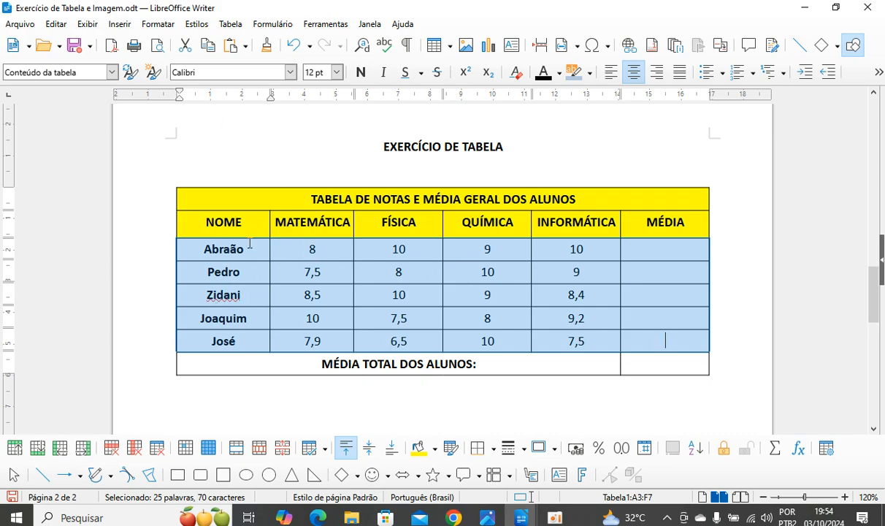
click(229, 26)
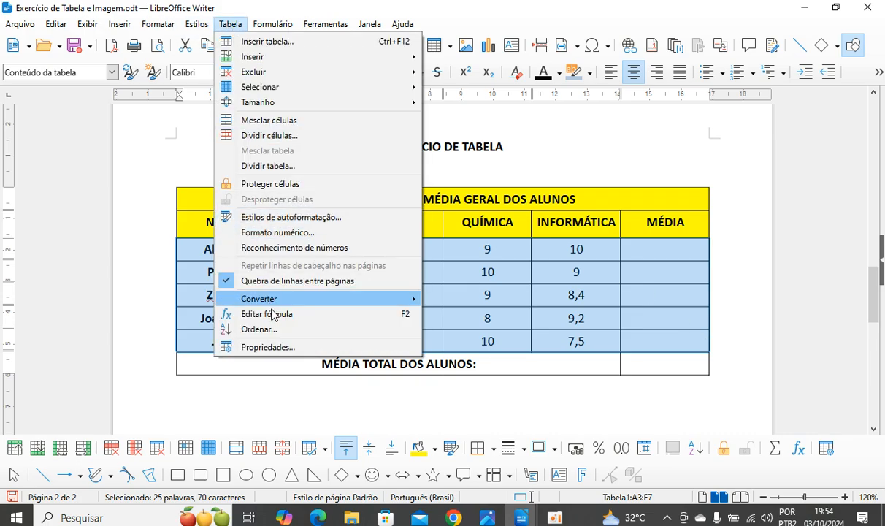
click(268, 330)
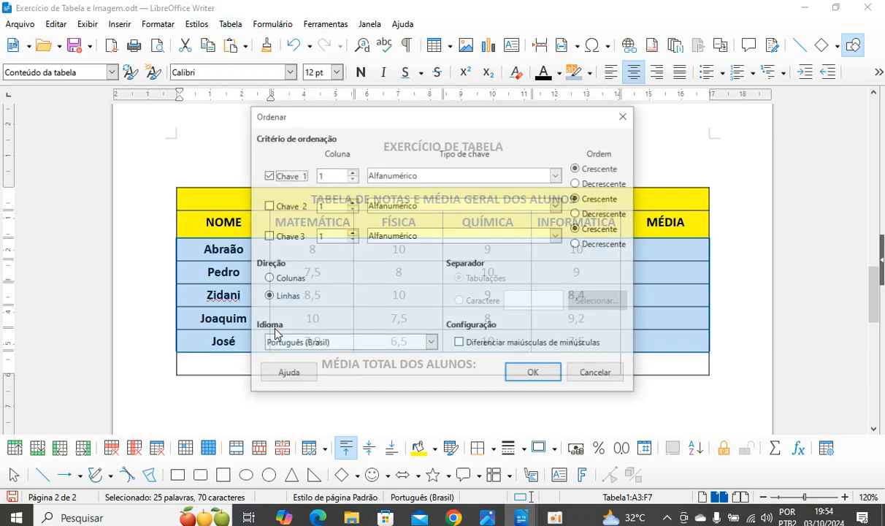
drag(436, 123, 575, 152)
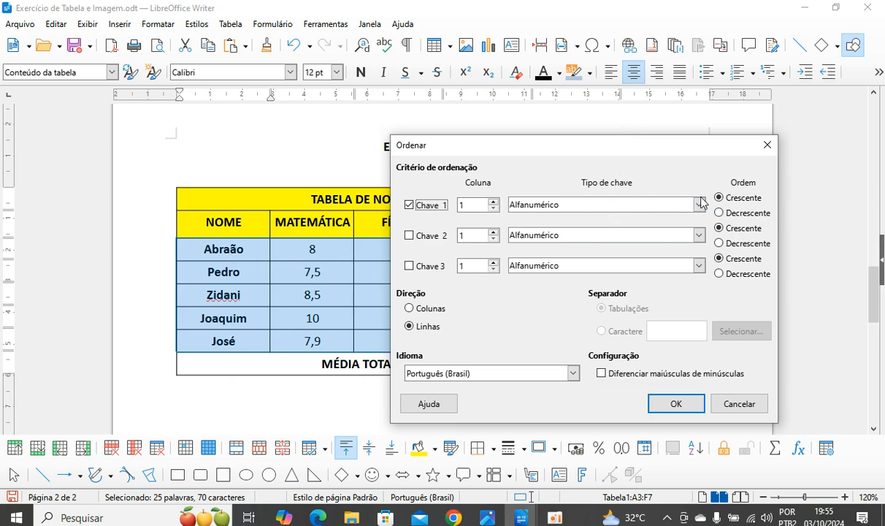
click(720, 213)
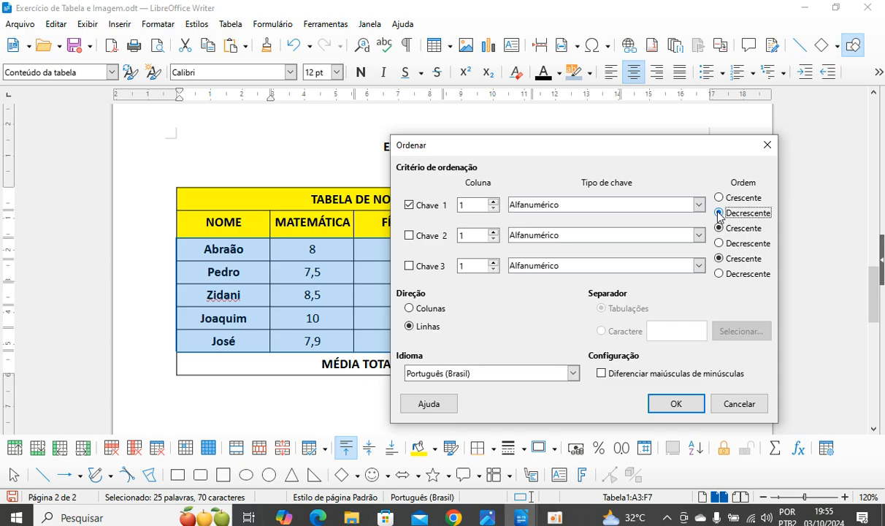
click(720, 198)
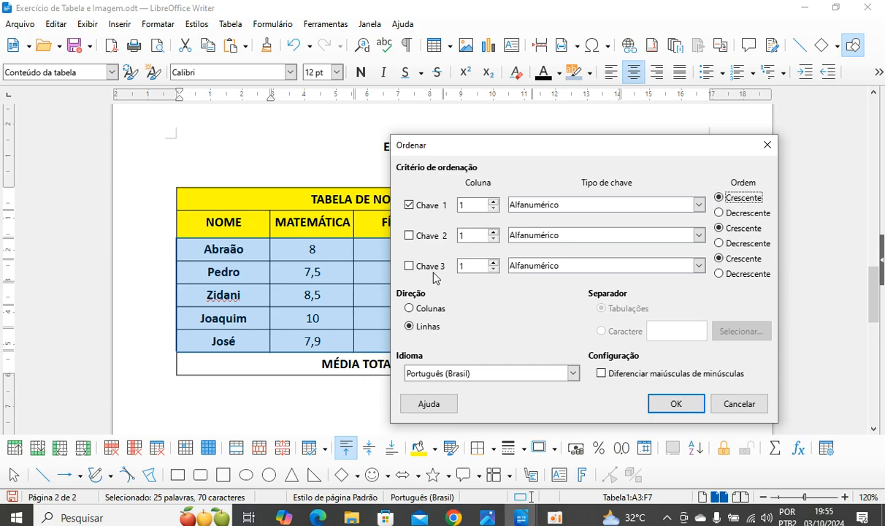
click(677, 404)
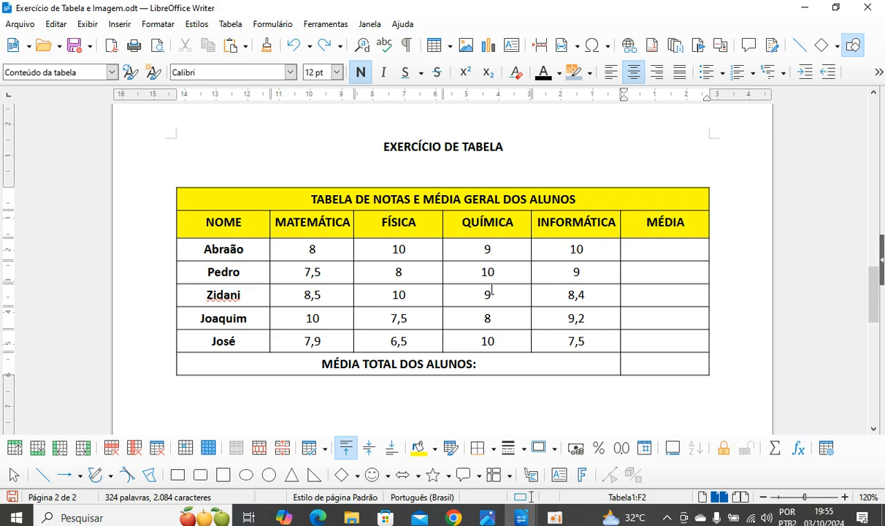
Sort the five student rows by column 1 in descending alphanumeric order.
drag(191, 246, 652, 346)
click(230, 24)
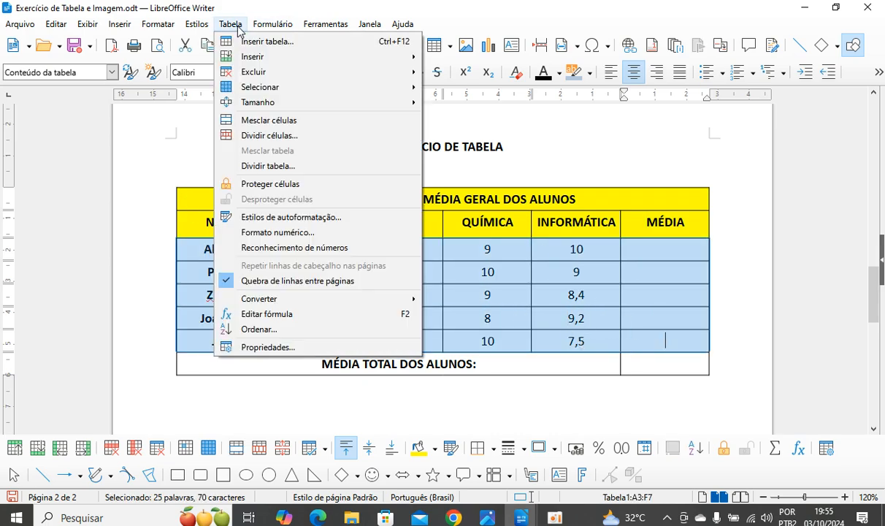
click(263, 329)
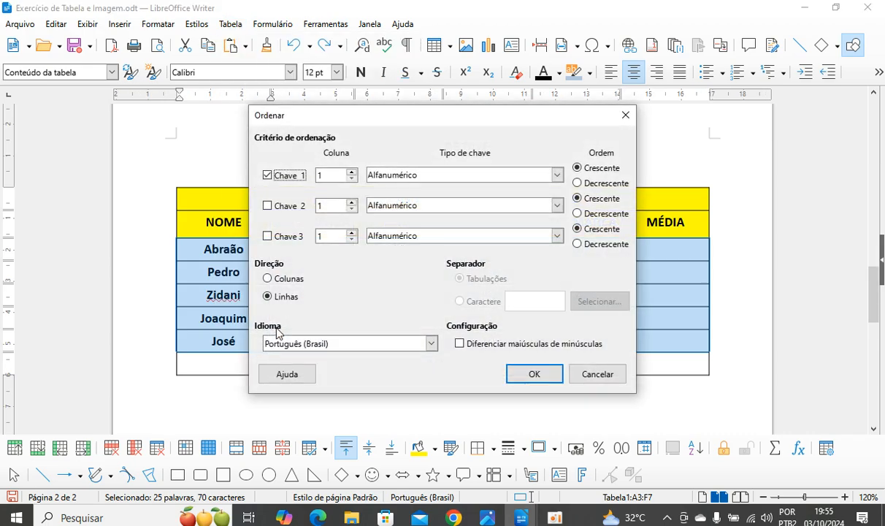
click(578, 184)
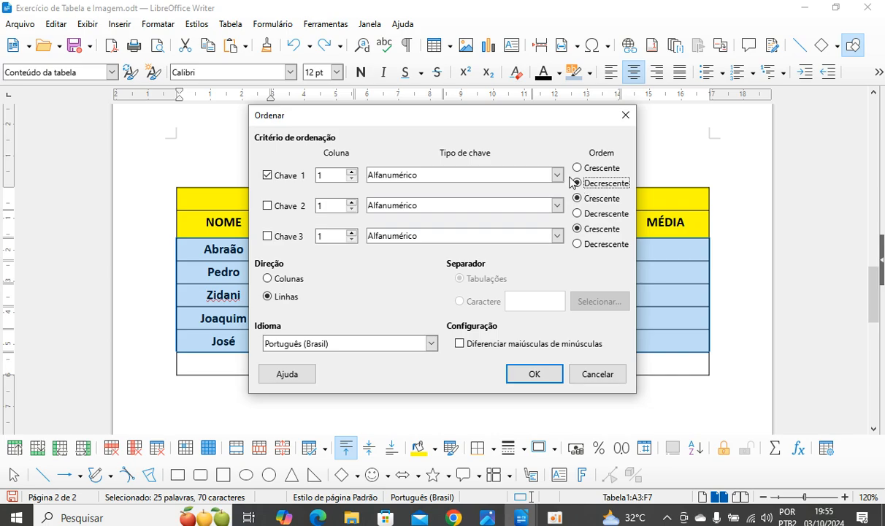
click(539, 373)
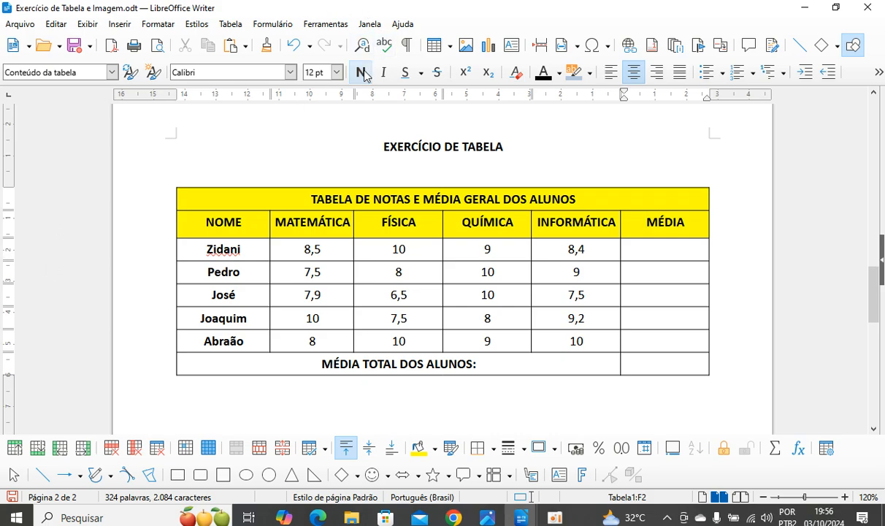
Calculate the first student's average in MÉDIA cell F3 with the formula =(<B3>+<C3>+<D3>+<E3>)/4.
click(677, 246)
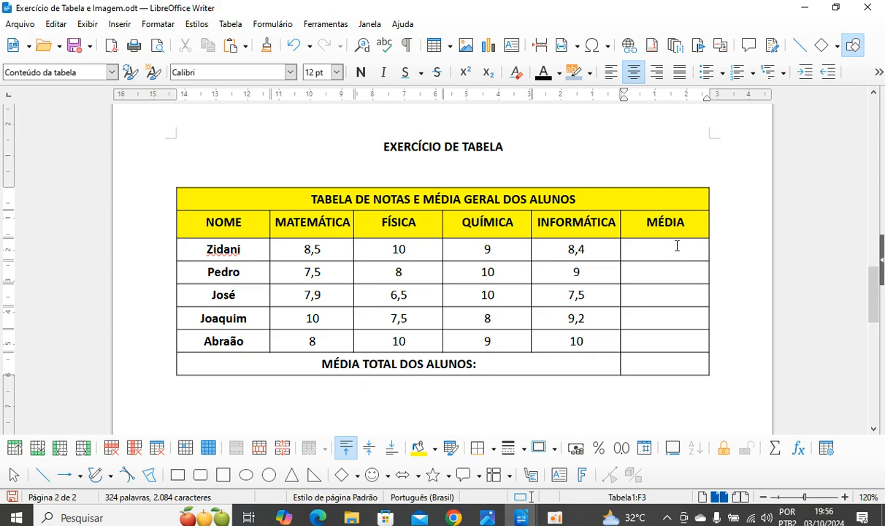
key(F2)
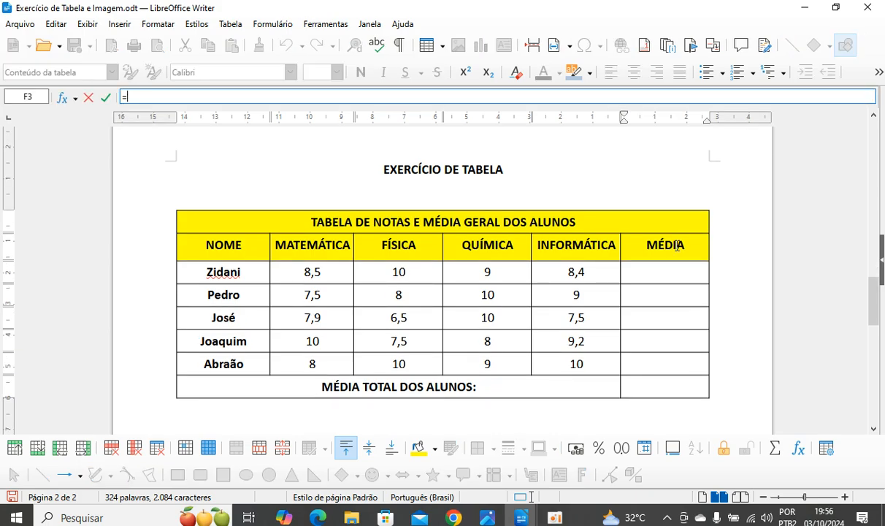
text(()
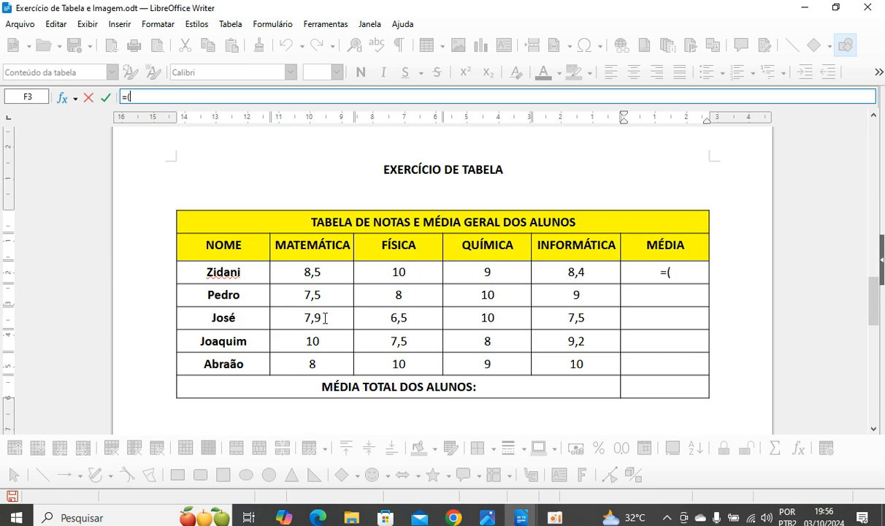
click(328, 272)
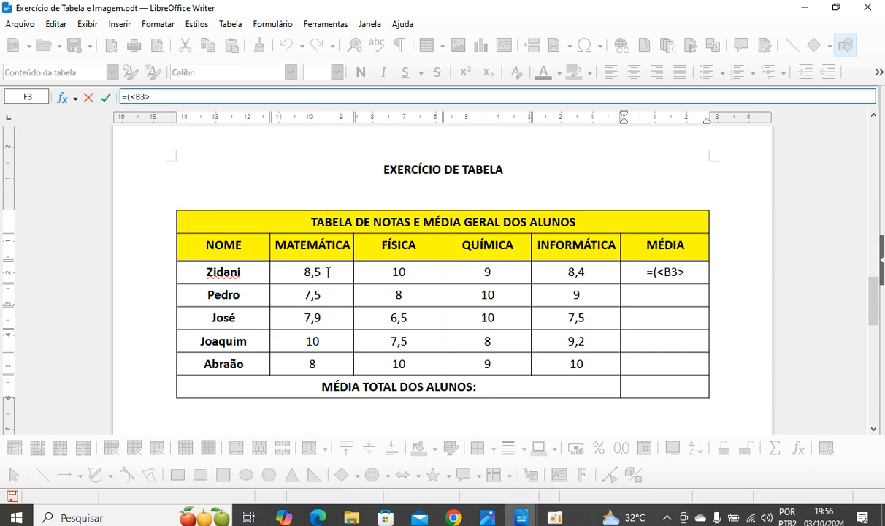
text(+)
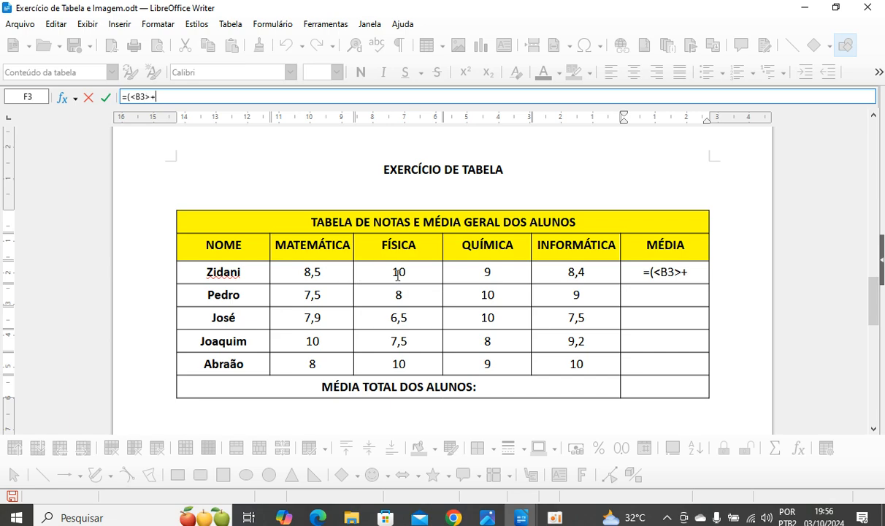
click(393, 273)
text(+)
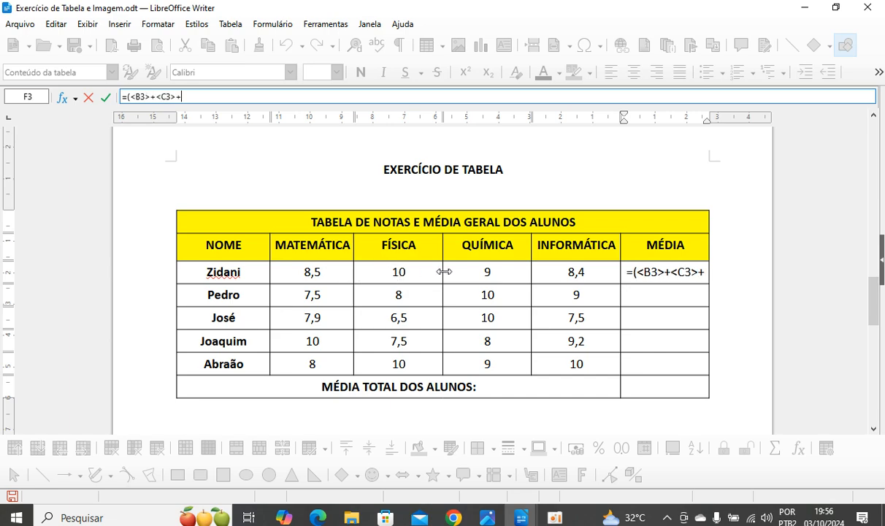
click(474, 274)
text(+)
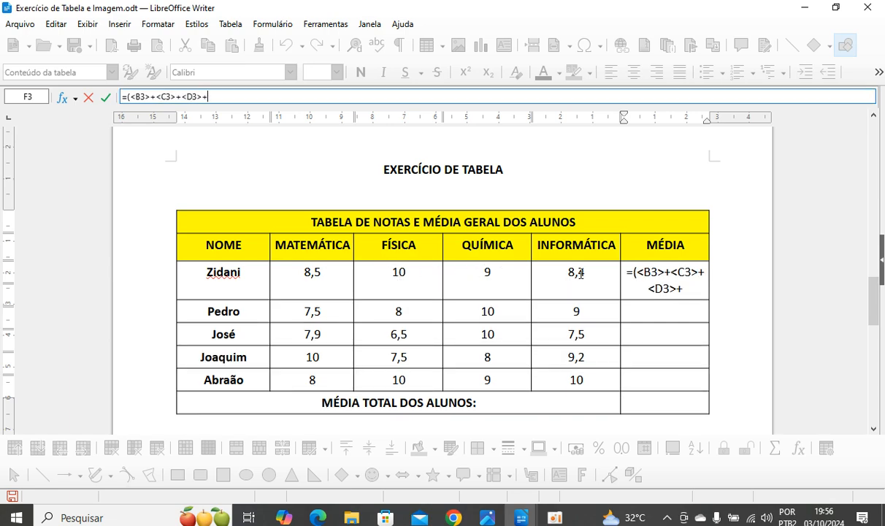
click(590, 273)
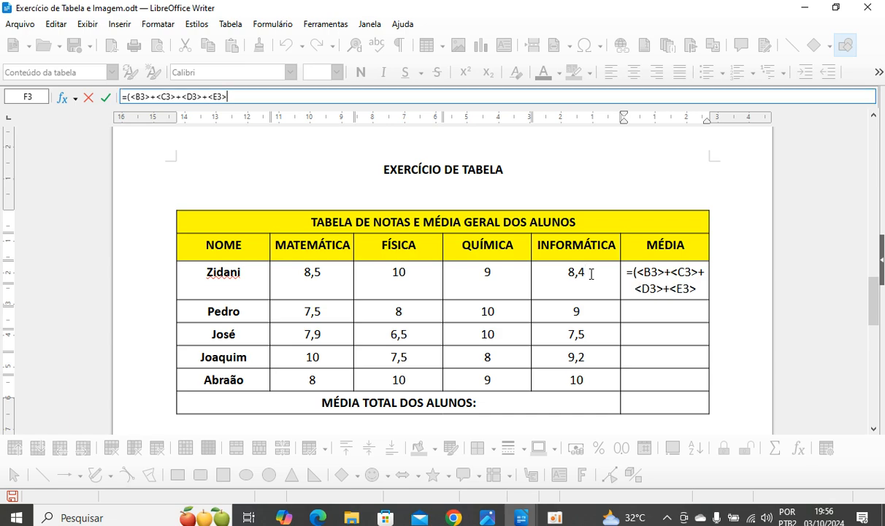
text())
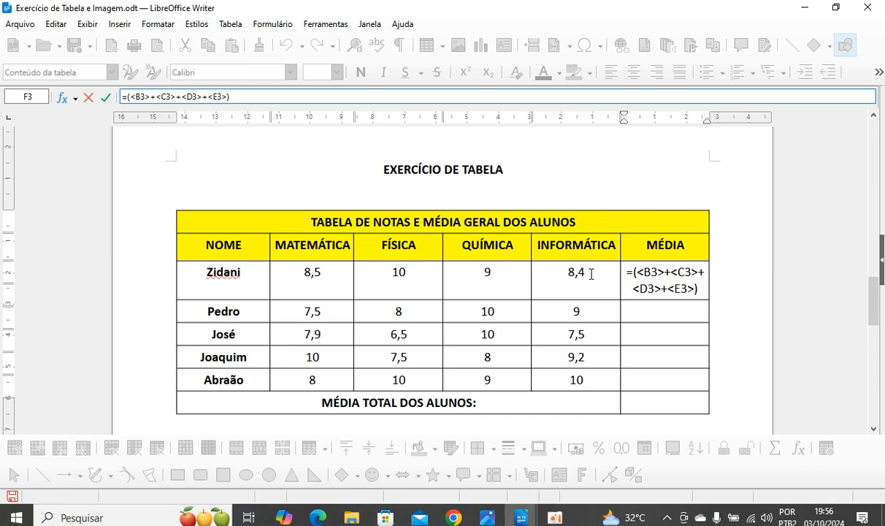
text(/4)
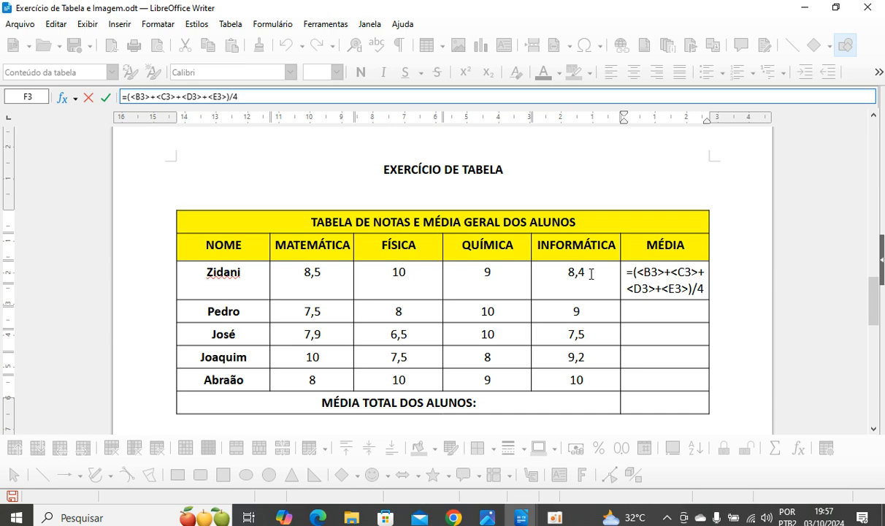
key(Return)
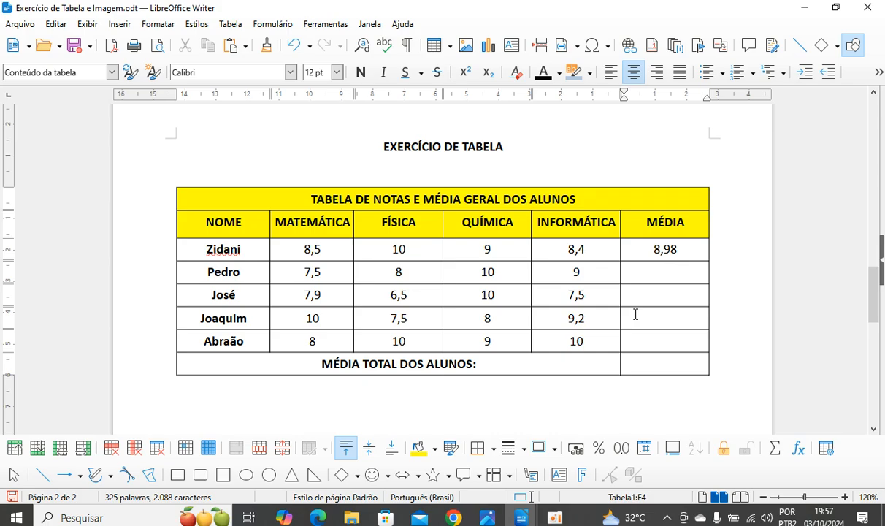
Calculate the second student's average in MÉDIA cell F4 with the formula =(<B4>+<C4>+<D4>+<E4>)/4.
key(F2)
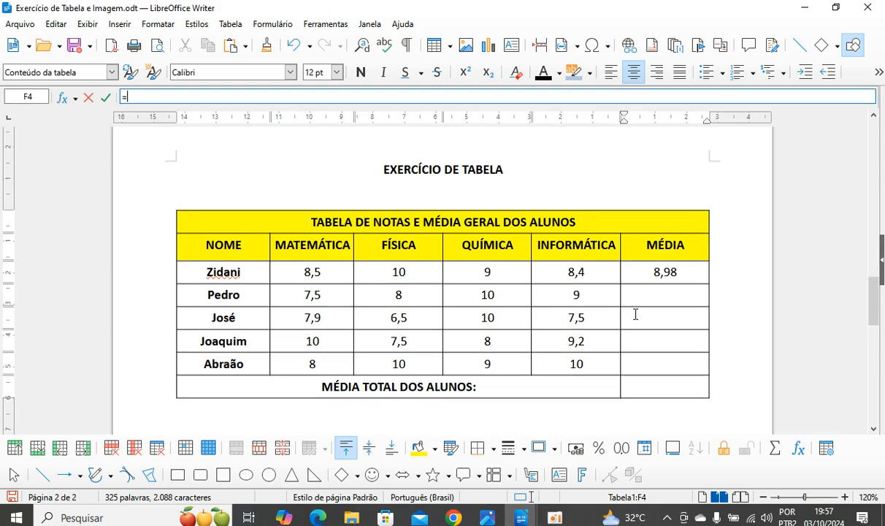
text(()
click(314, 295)
text(+)
click(394, 294)
text(+)
click(495, 295)
text(+)
click(561, 296)
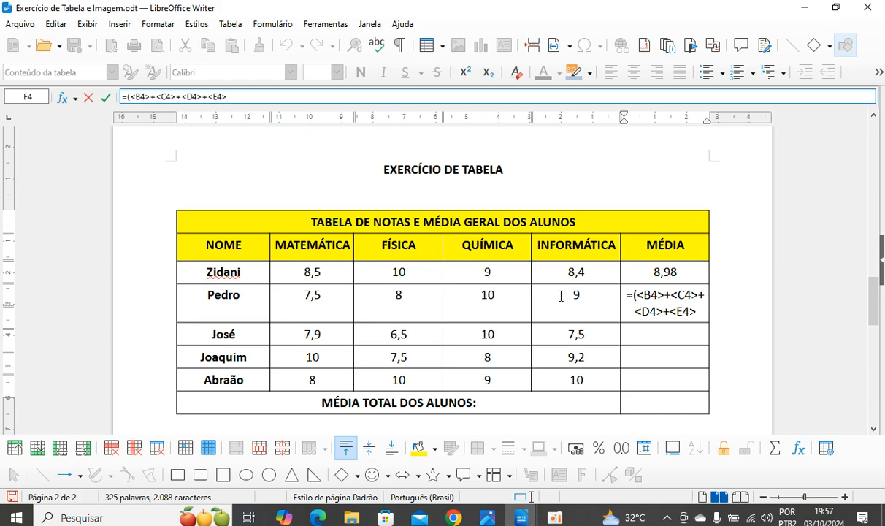
text()/)
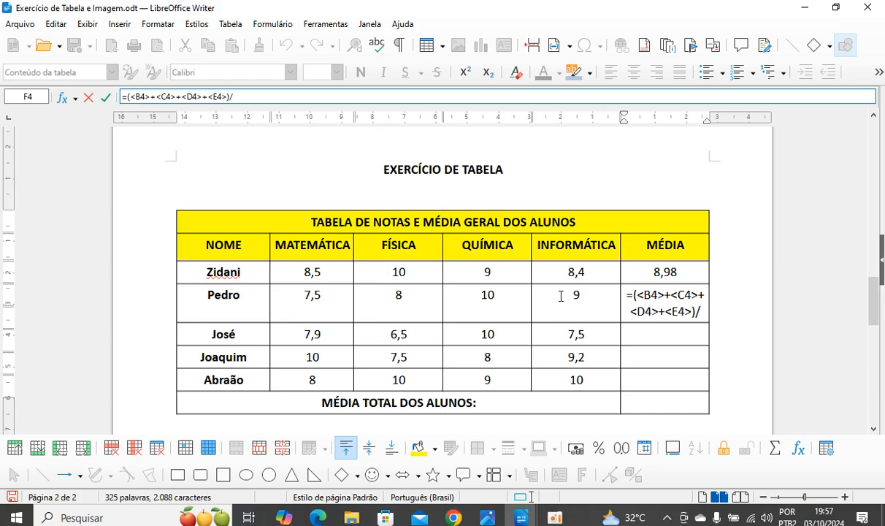
text(4)
key(Return)
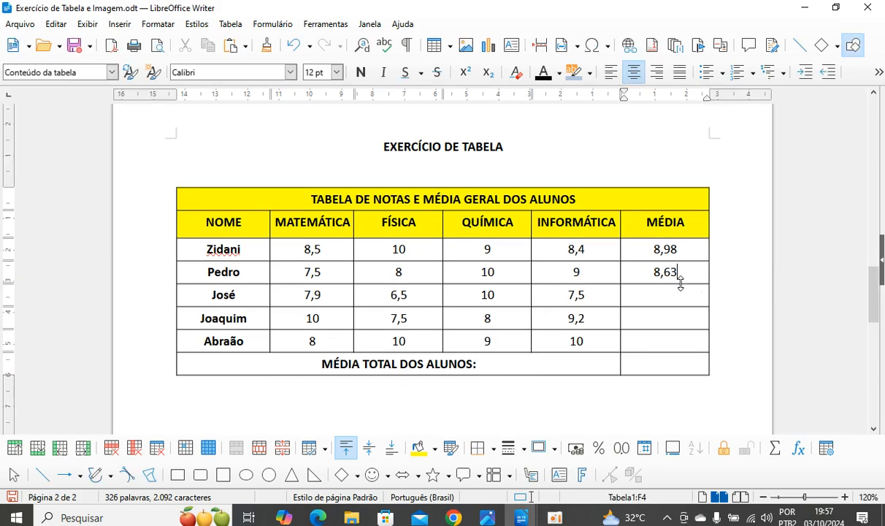
Calculate the third student's average in MÉDIA cell F5 with the formula =(<B5>+<C5>+<D5>+<E5>)/4.
click(676, 292)
text(=)
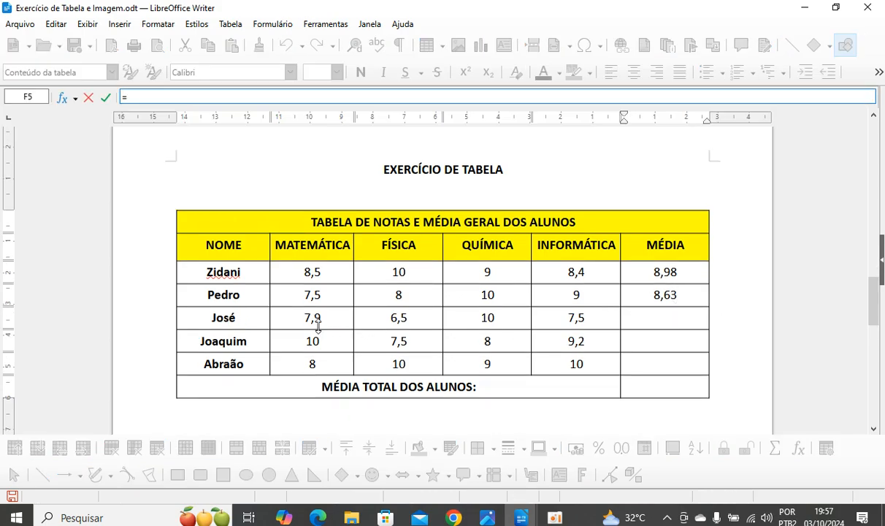
text(()
click(304, 319)
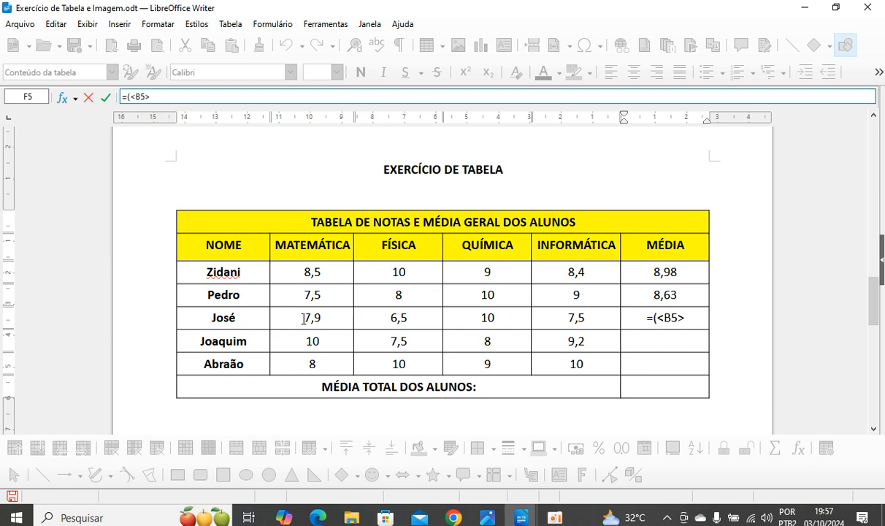
text(+)
click(400, 317)
text(+)
click(497, 318)
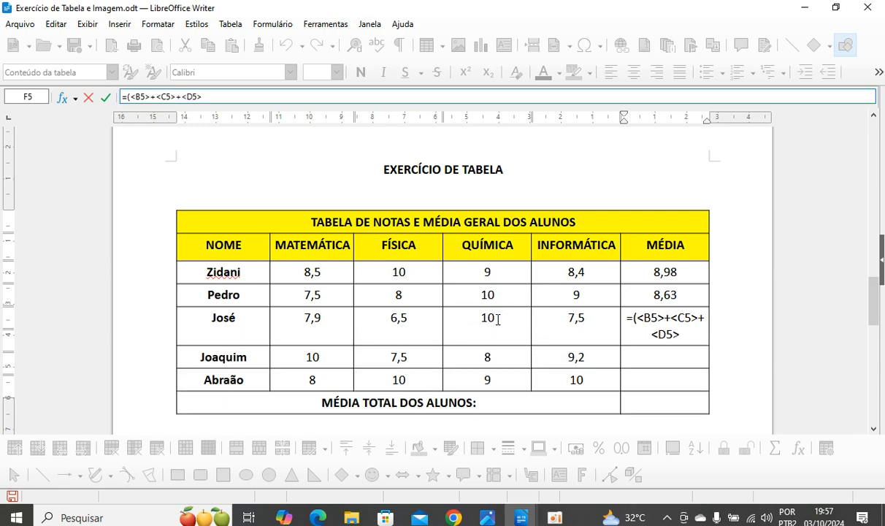
text(+)
click(574, 319)
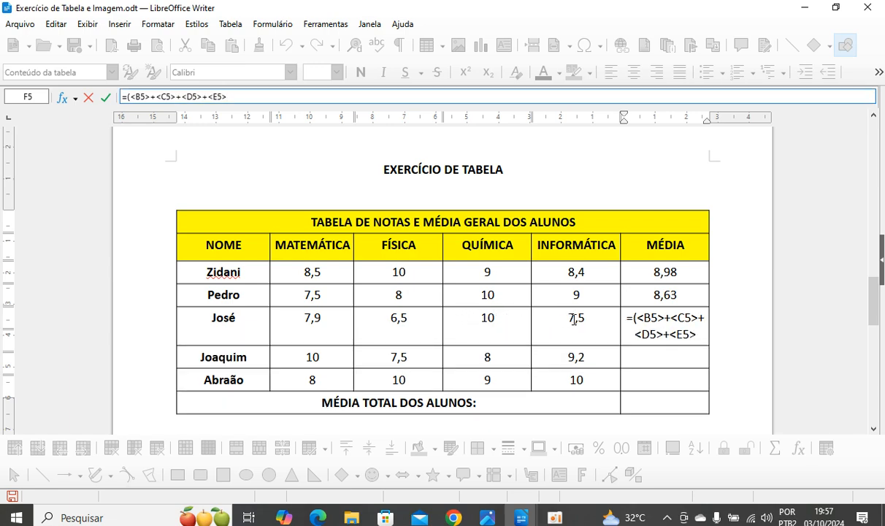
text()/4)
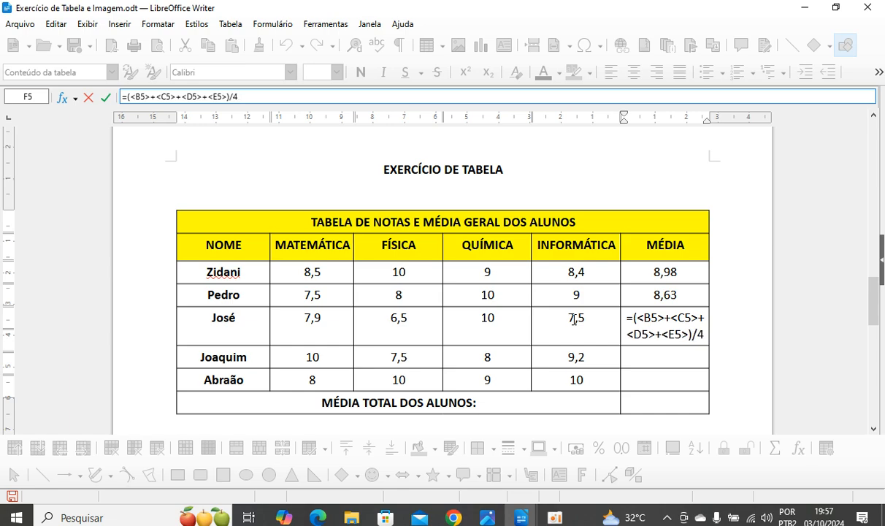
key(Return)
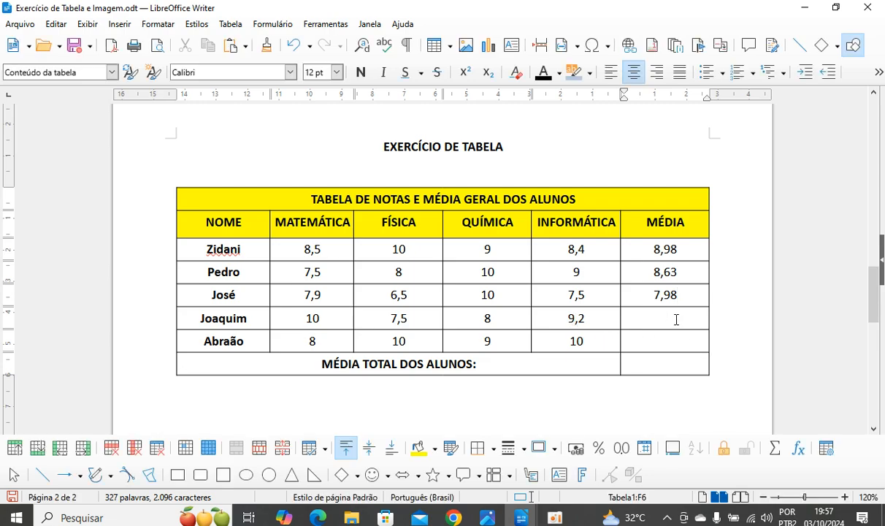
Calculate the fourth student's average in MÉDIA cell F6 with the formula =(<B6>+<C6>+<D6>+<E6>)/4.
text(=)
click(312, 341)
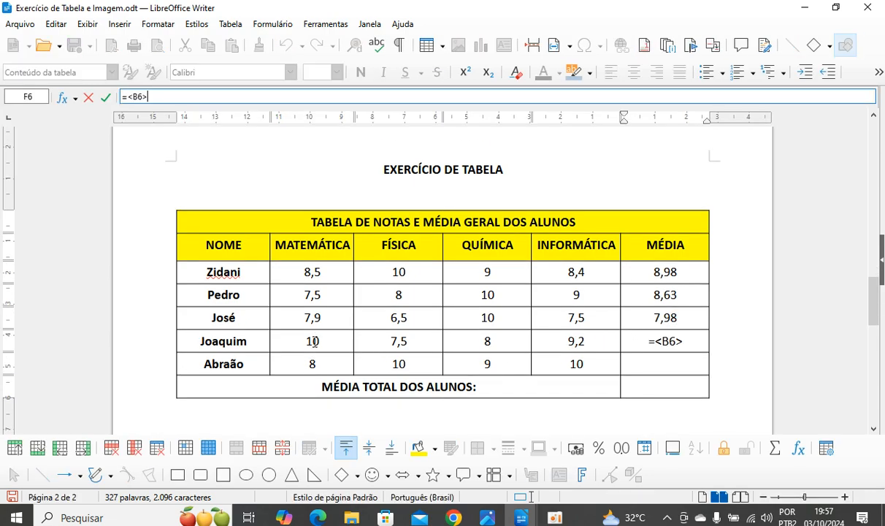
text(+)
key(BackSpace)
key(BackSpace)
key(BackSpace)
key(BackSpace)
key(BackSpace)
text(()
click(291, 341)
text(+)
click(367, 340)
text(+)
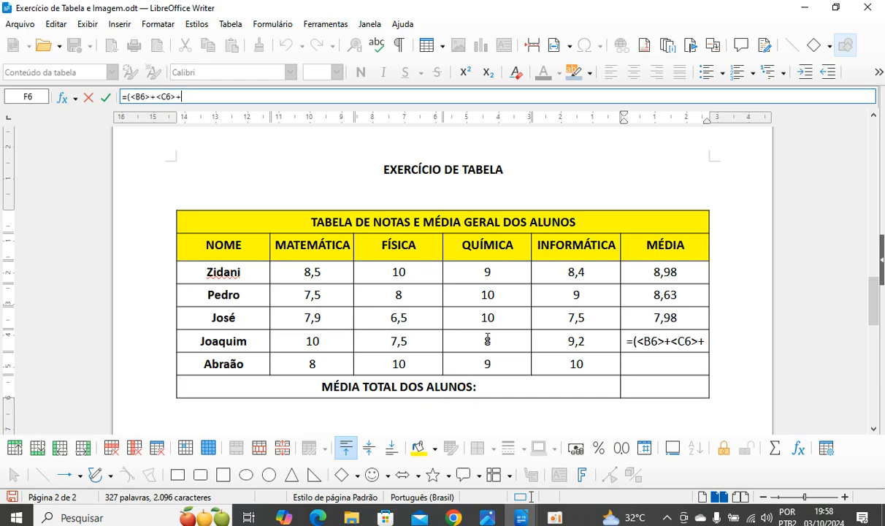
click(487, 339)
text(+)
click(571, 341)
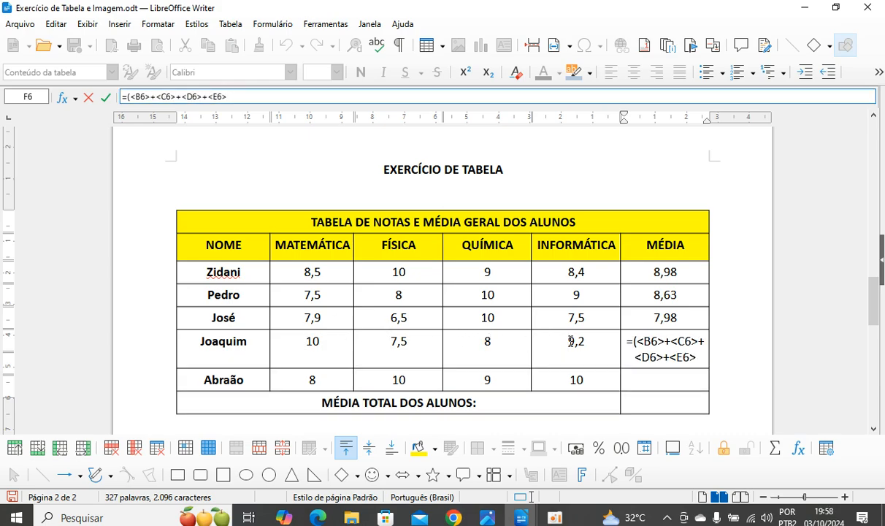
text()/4)
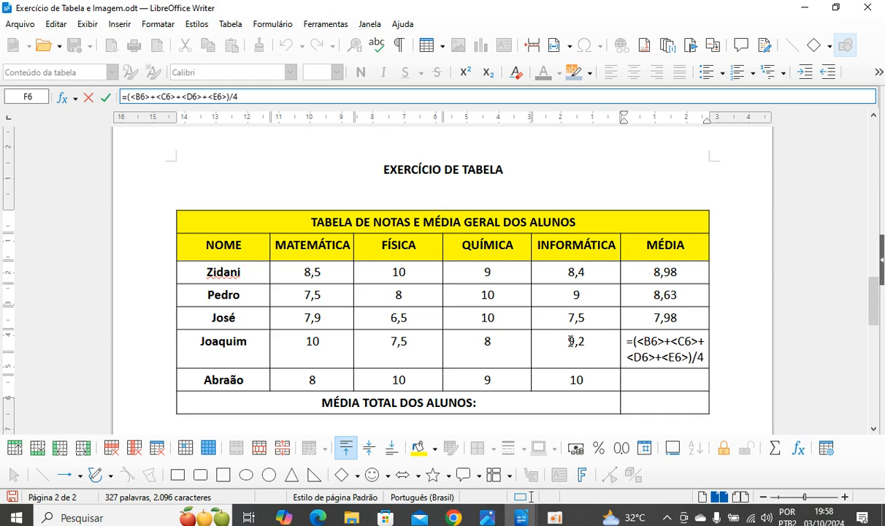
key(Return)
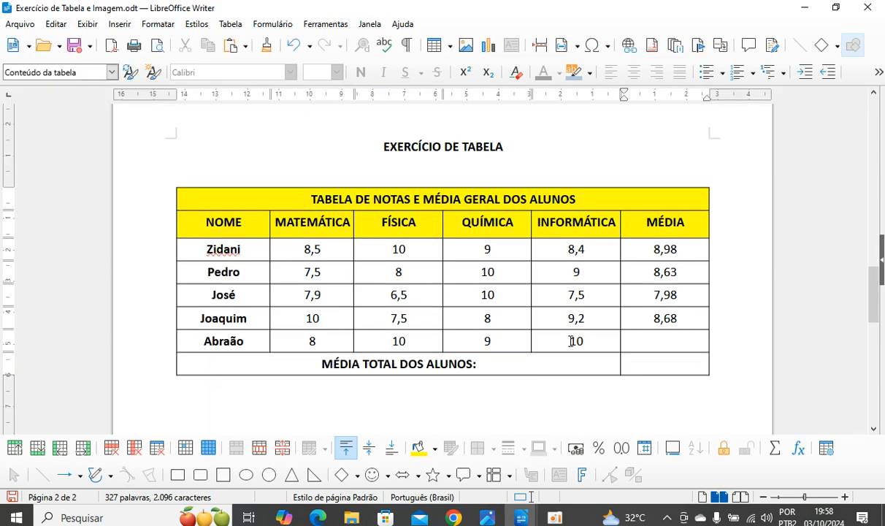
Calculate the fifth student's average in MÉDIA cell F7 with the formula =(<B7>+<C7>+<D7>+<E7>)/4.
click(680, 334)
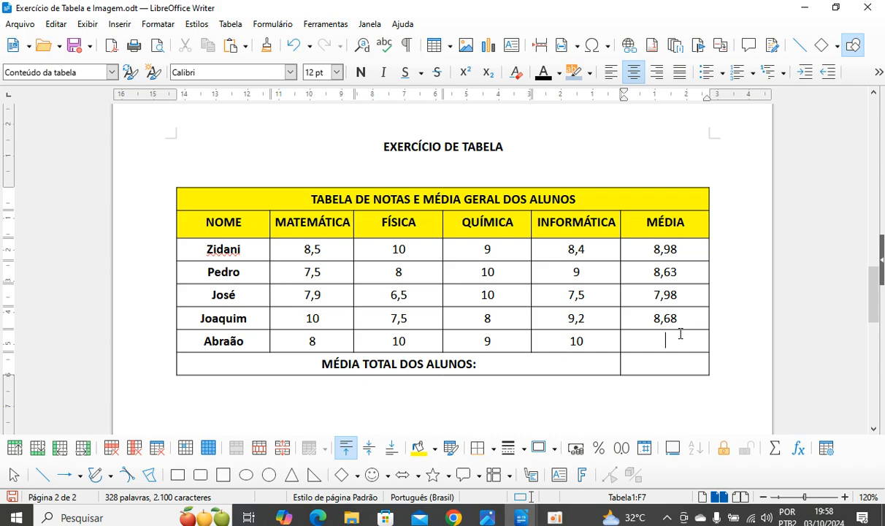
key(F2)
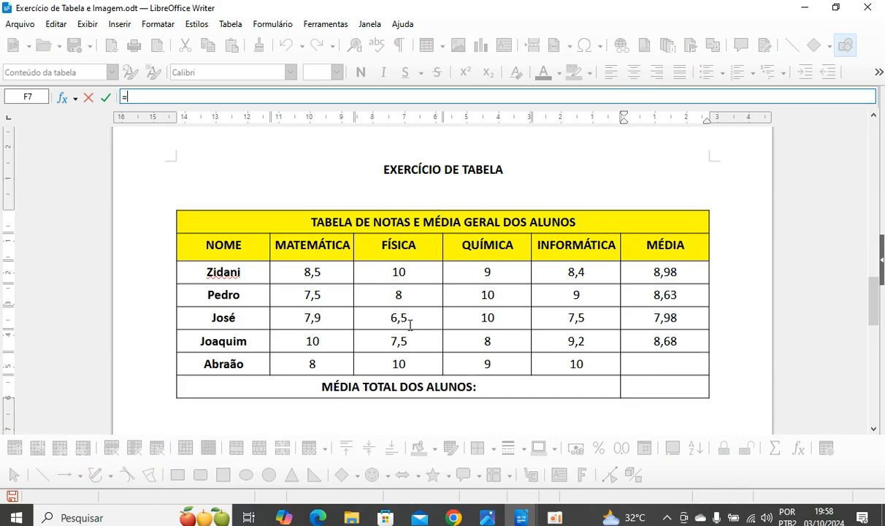
text(()
click(286, 363)
text(+)
click(359, 351)
text(+)
click(460, 344)
text(+)
click(574, 365)
text()/4)
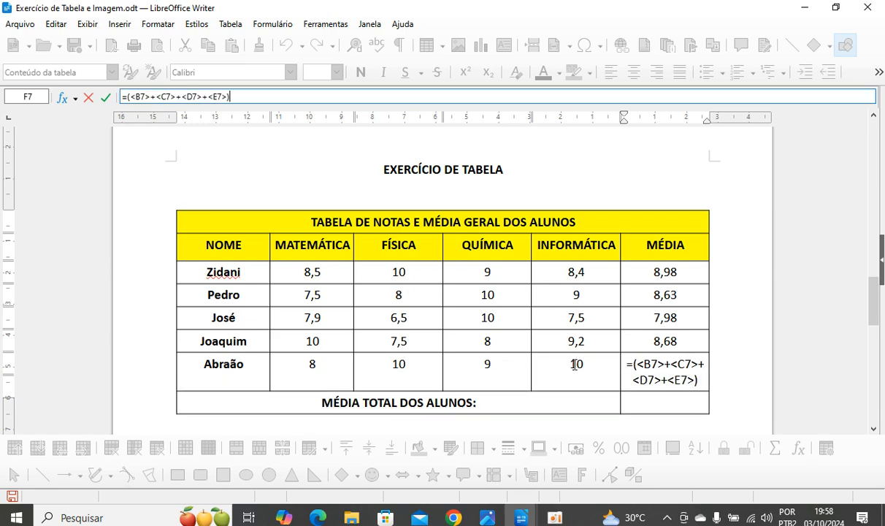
key(Return)
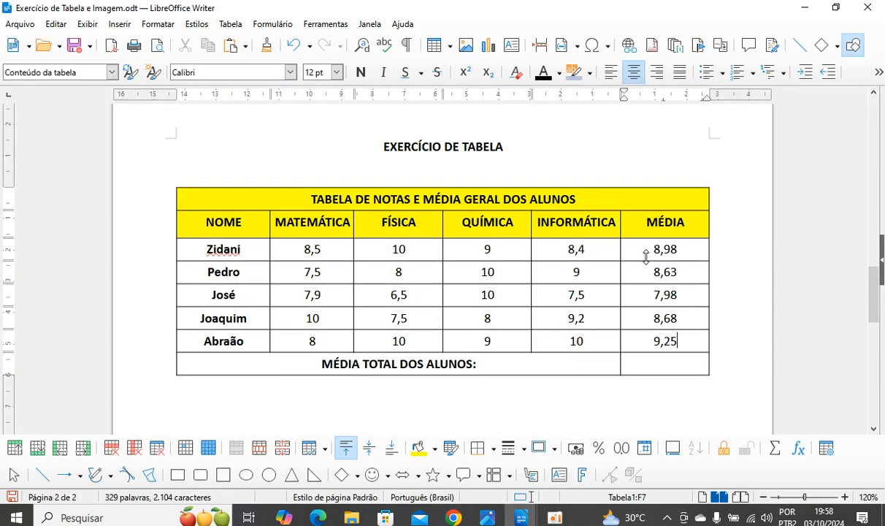
Calculate the overall average in cell B8 of the last row with the formula =(<F3>+<F4>+<F5>+<F6>+<F7>)/5.
click(670, 360)
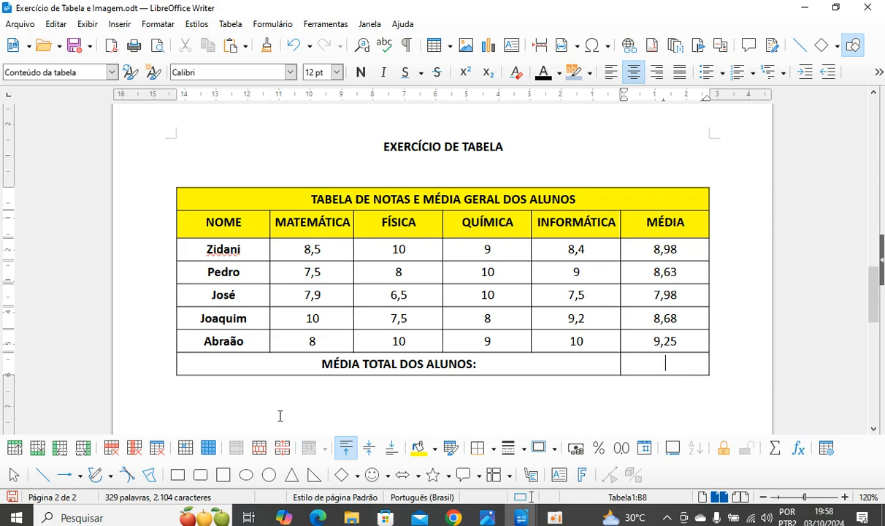
key(F2)
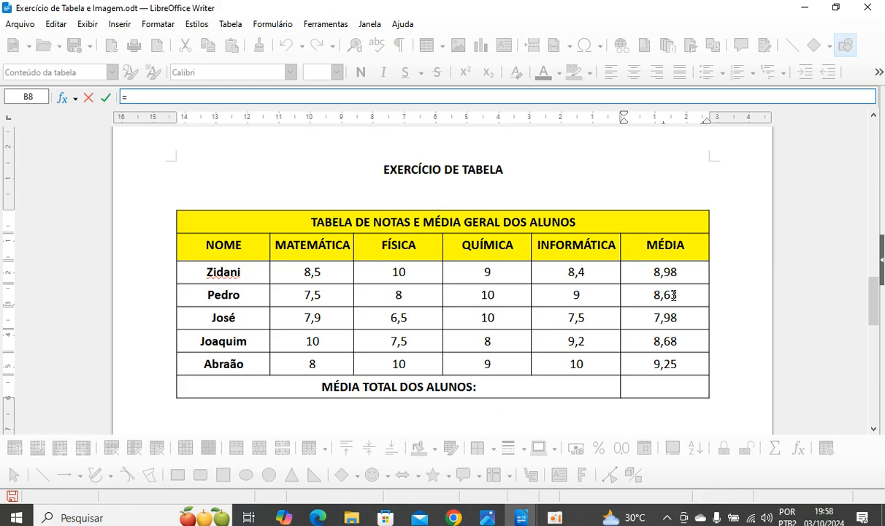
text(()
click(688, 269)
text(+)
click(676, 290)
text(+)
click(682, 319)
text(+)
click(683, 343)
text(+)
click(683, 360)
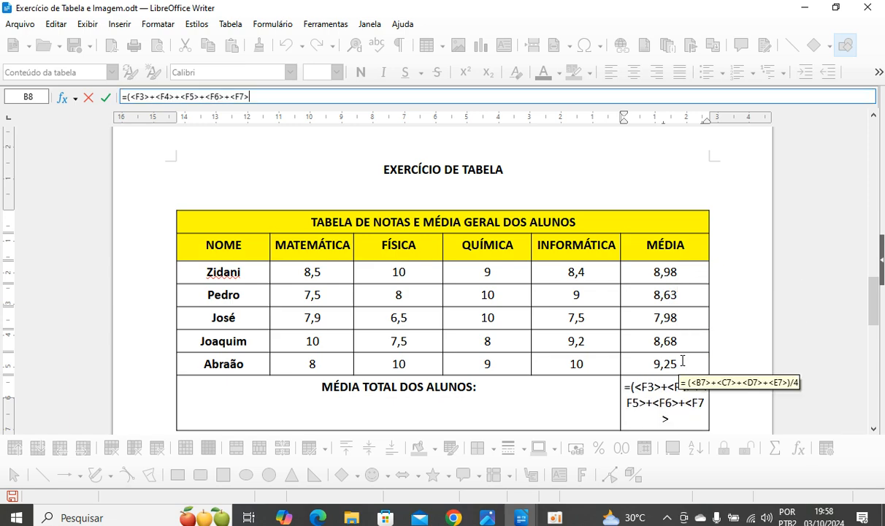
text())
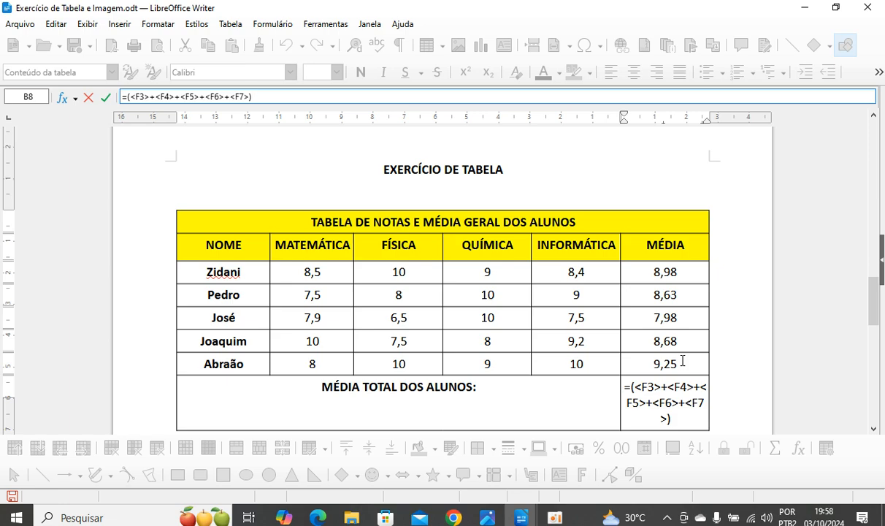
text(/5)
key(Return)
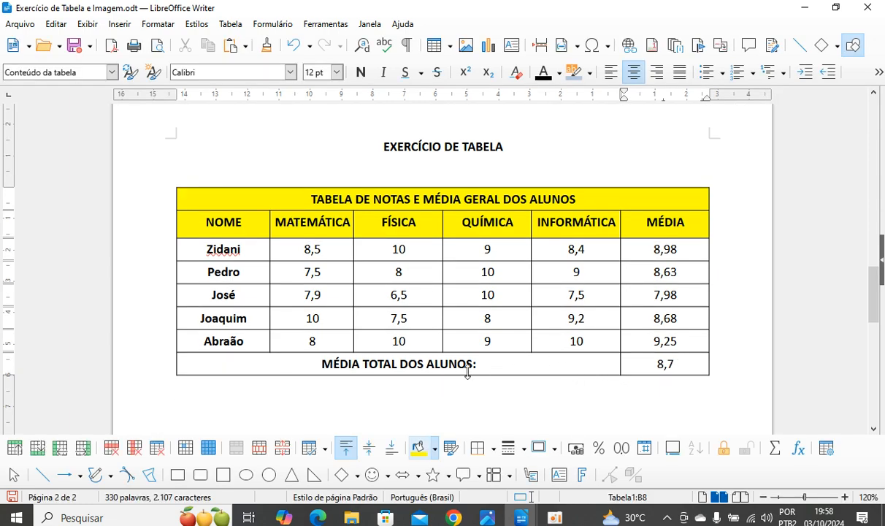
click(551, 402)
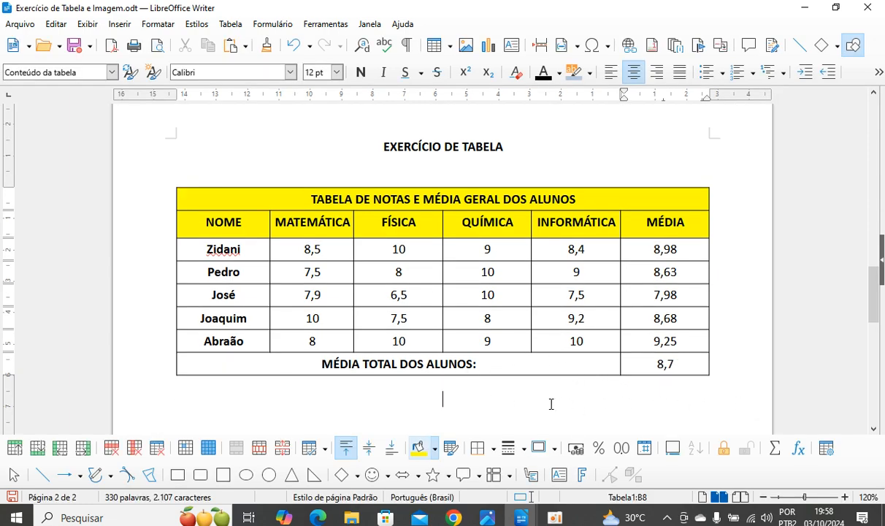
Insert the word GETAL after MÉDIA in the last row's label.
click(358, 365)
text(ger)
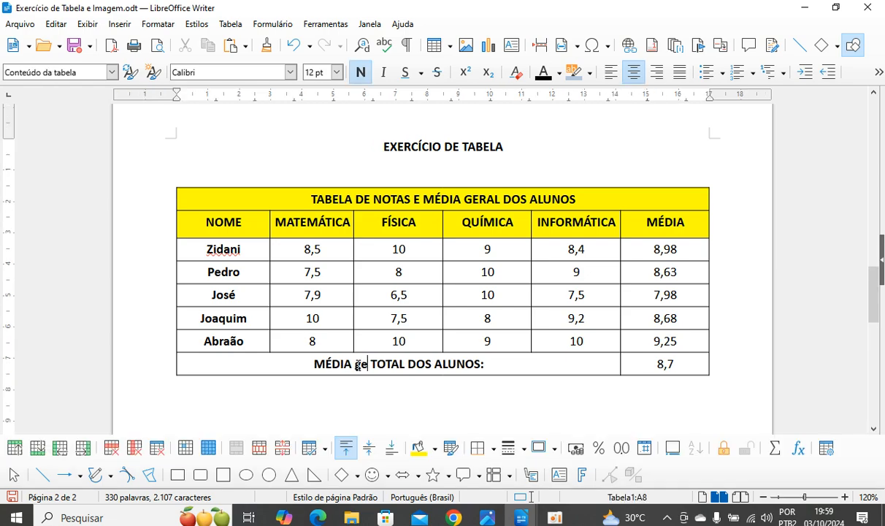
key(BackSpace)
key(BackSpace)
key(BackSpace)
text(GETAL)
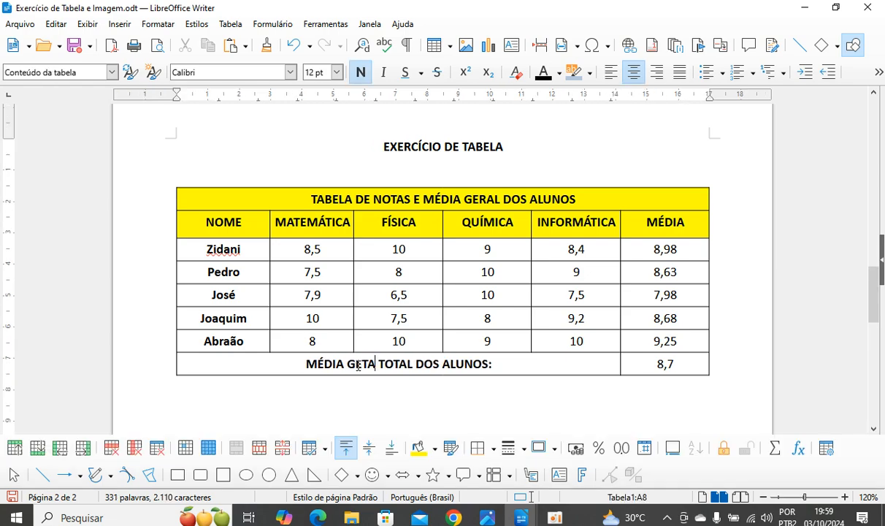
key(Down)
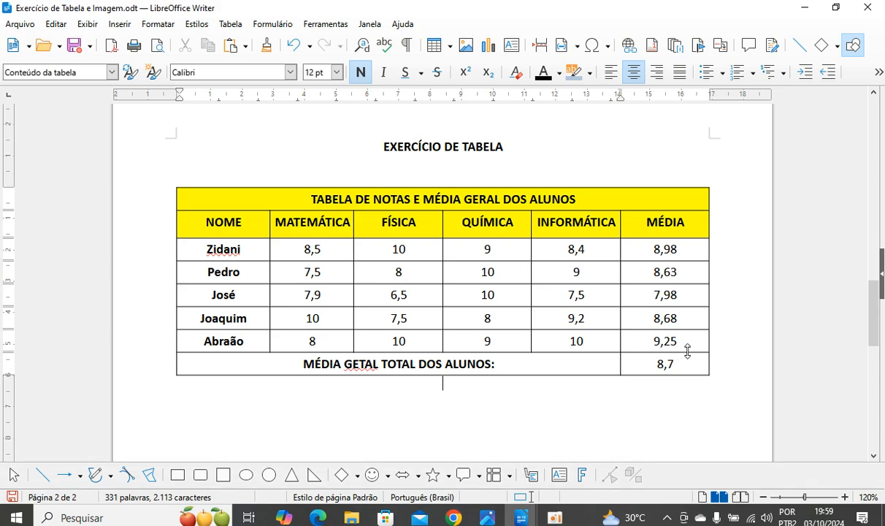
click(693, 360)
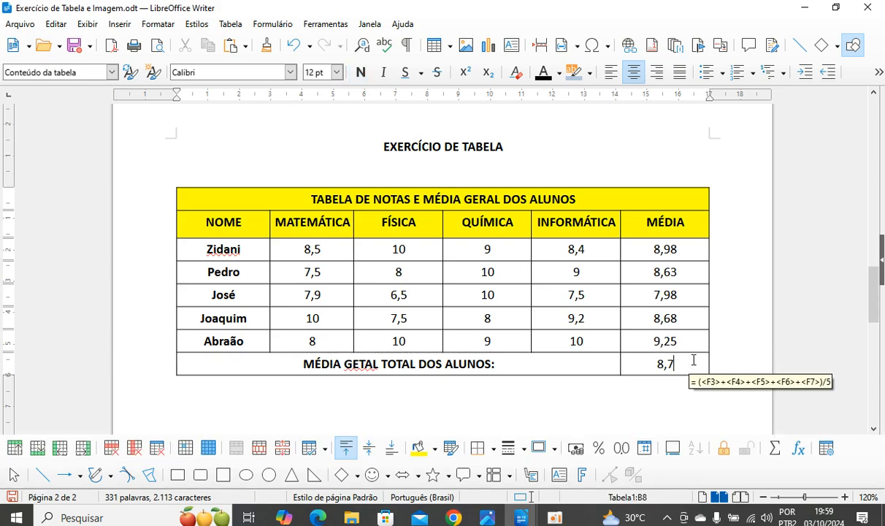
click(574, 402)
scroll(574, 402, down, 3)
scroll(561, 362, up, 4)
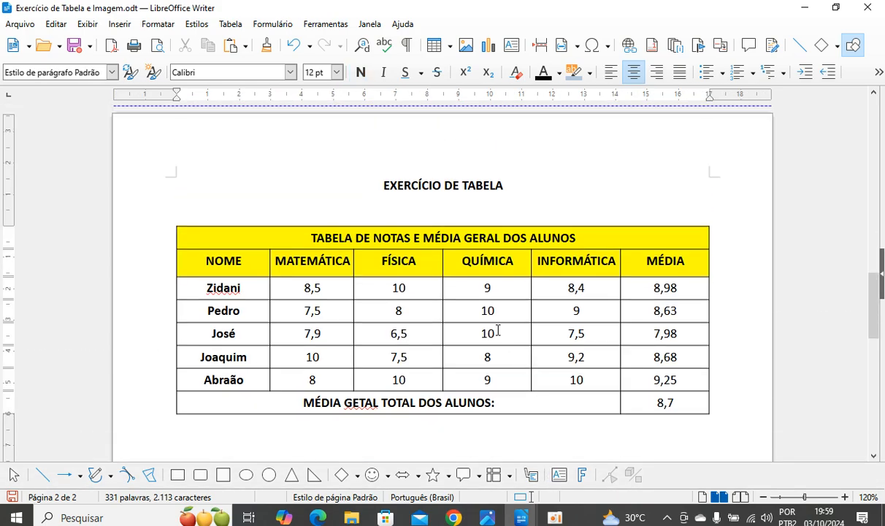
scroll(481, 281, down, 1)
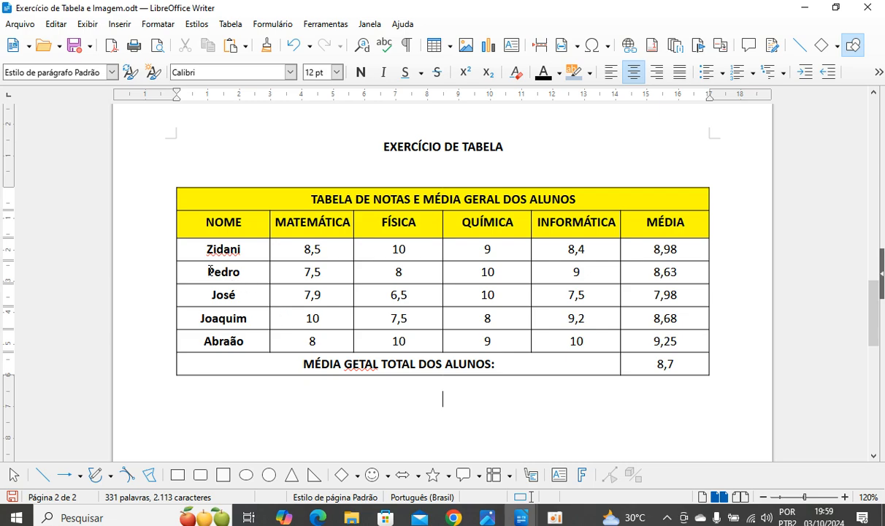
Sort the five student rows by column 1 in ascending alphanumeric order.
drag(205, 252, 665, 336)
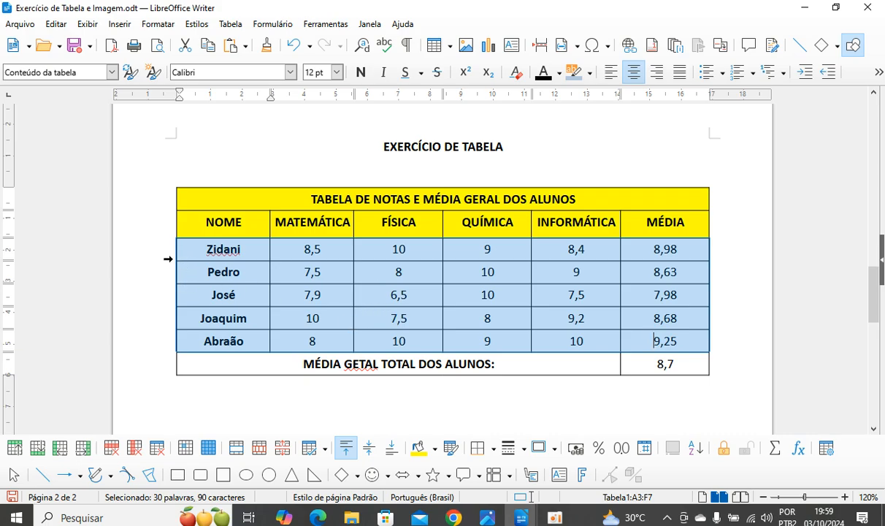
click(230, 26)
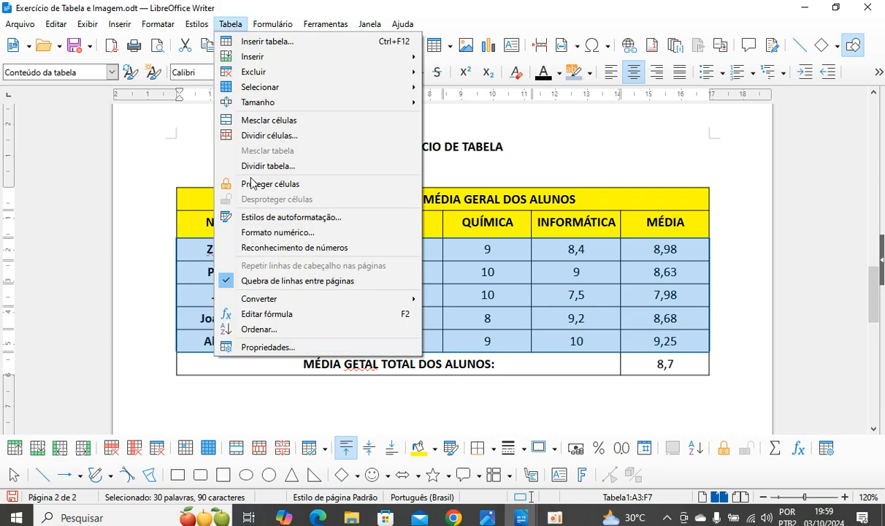
click(257, 328)
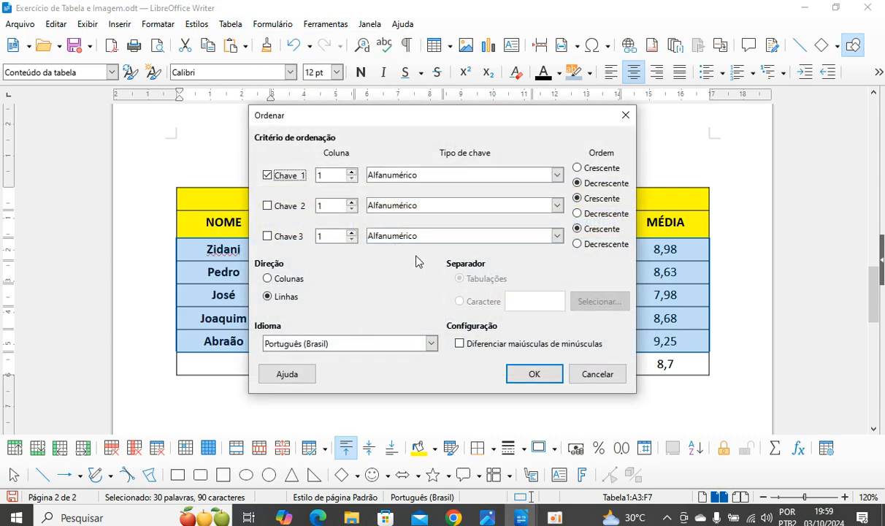
click(577, 168)
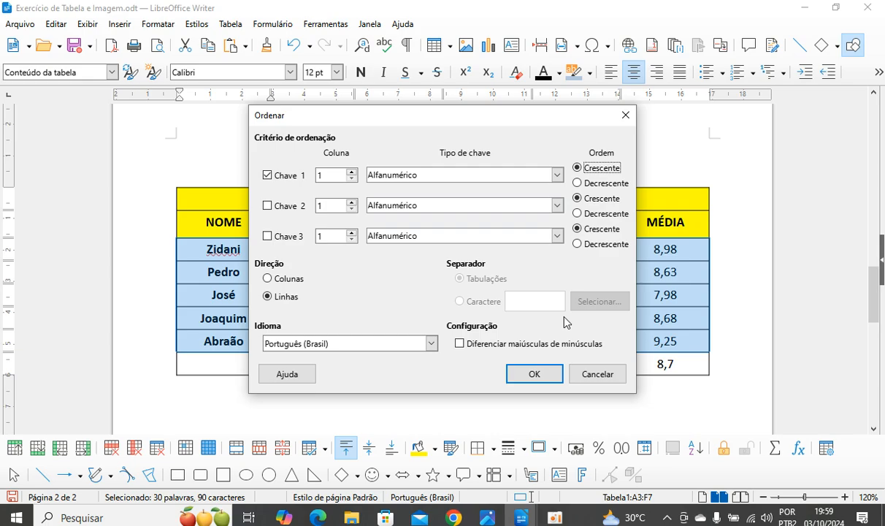
click(534, 374)
click(574, 358)
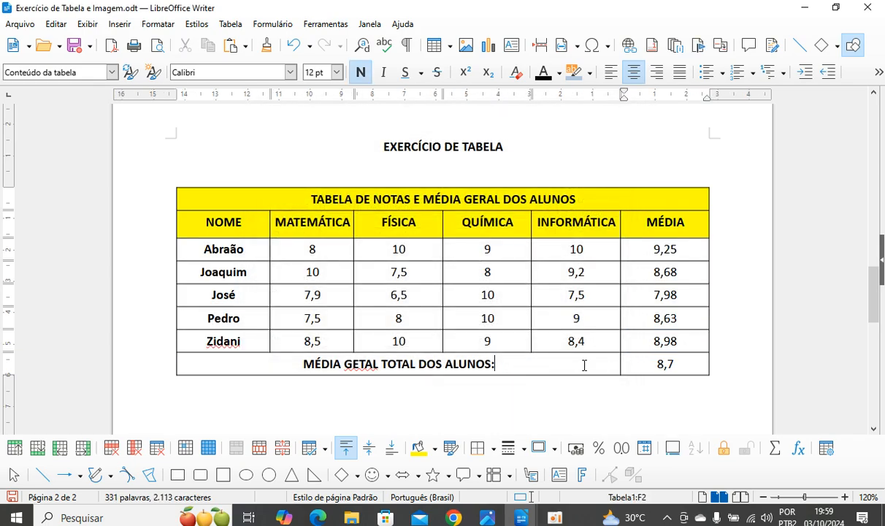
Fill the label cell of the table's last row with a blue background.
drag(303, 364, 589, 363)
drag(593, 398, 231, 374)
click(580, 388)
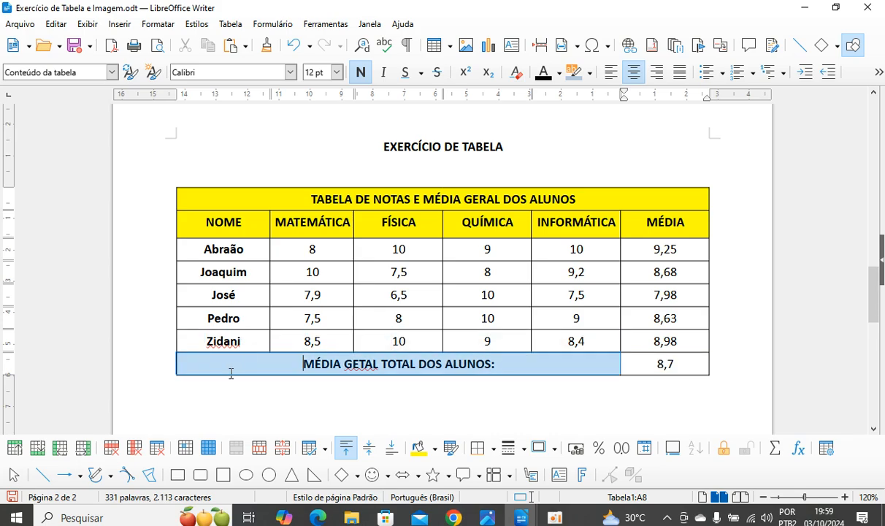
click(435, 450)
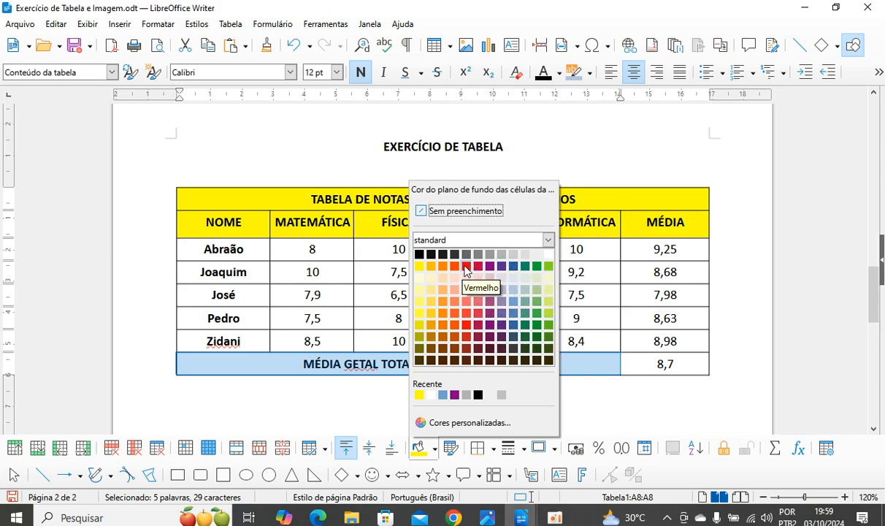
click(513, 267)
click(637, 422)
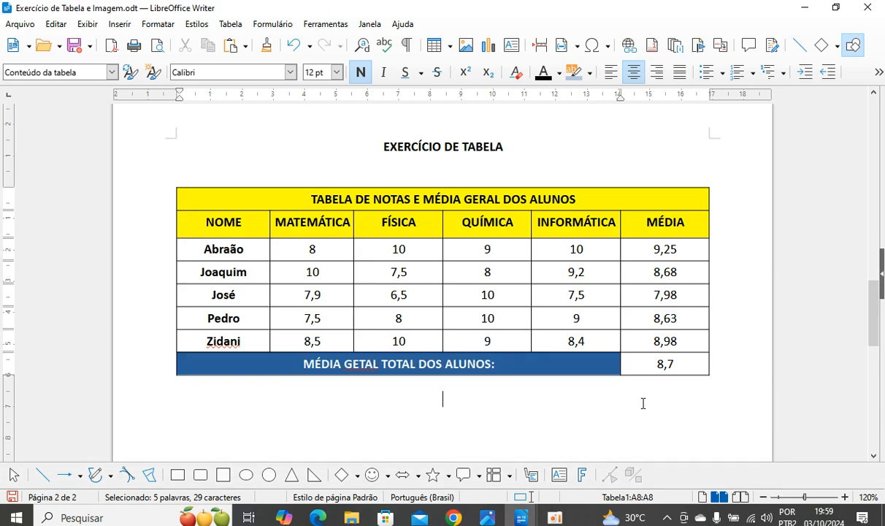
Correct GETAL to GERAL in the last row's label so it reads MÉDIA GERAL TOTAL DOS ALUNOS:.
click(366, 364)
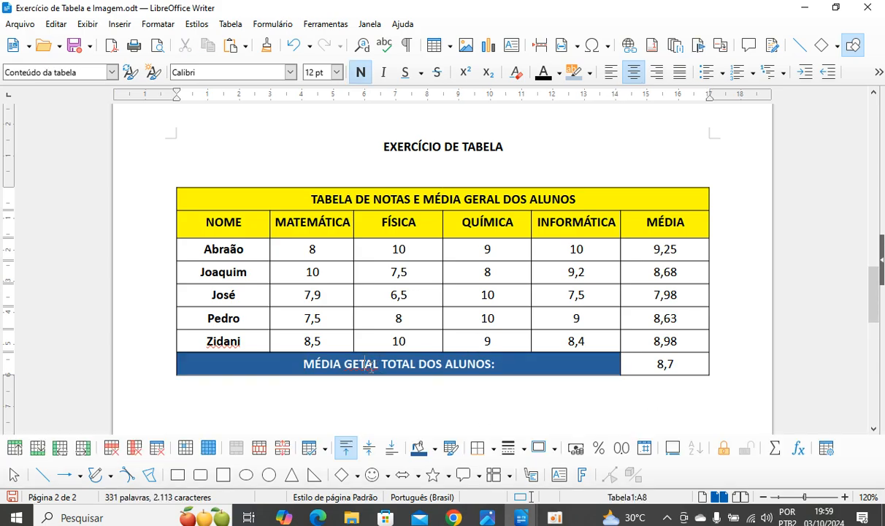
key(BackSpace)
text(R)
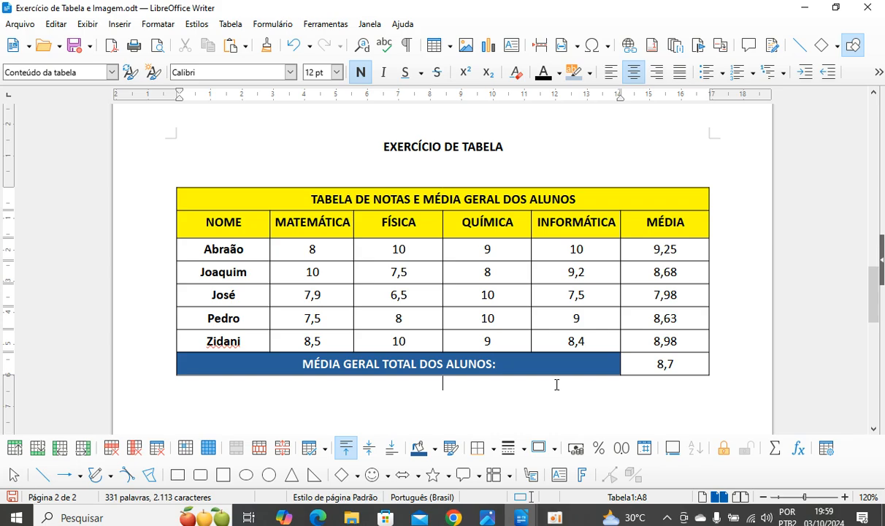
click(639, 406)
click(589, 369)
Fill the second student's row with a gray background across all six columns.
drag(184, 269, 656, 272)
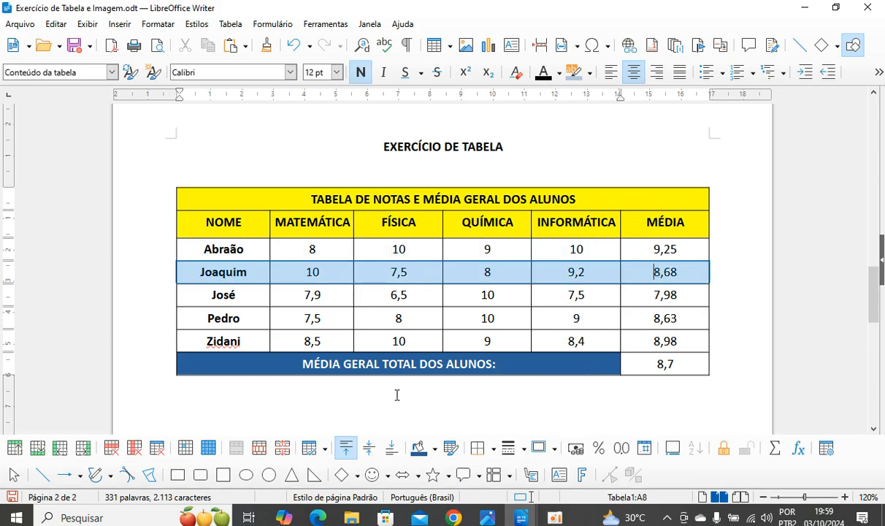
click(435, 449)
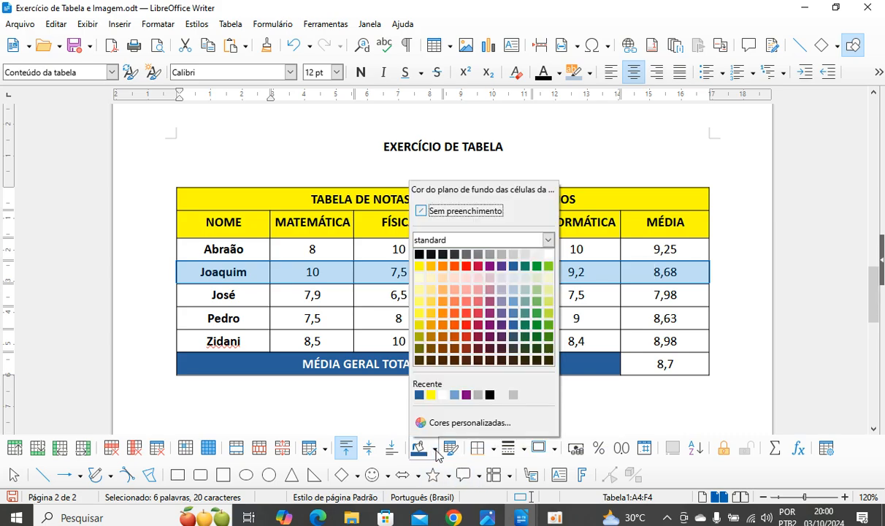
click(514, 257)
click(401, 294)
Fill the fourth student's row with the same gray background across all six columns.
double_click(253, 310)
drag(254, 310, 701, 316)
click(432, 454)
click(489, 249)
scroll(376, 274, down, 3)
click(401, 316)
Make the overall average value in the last row of the grade table bold.
scroll(431, 376, up, 4)
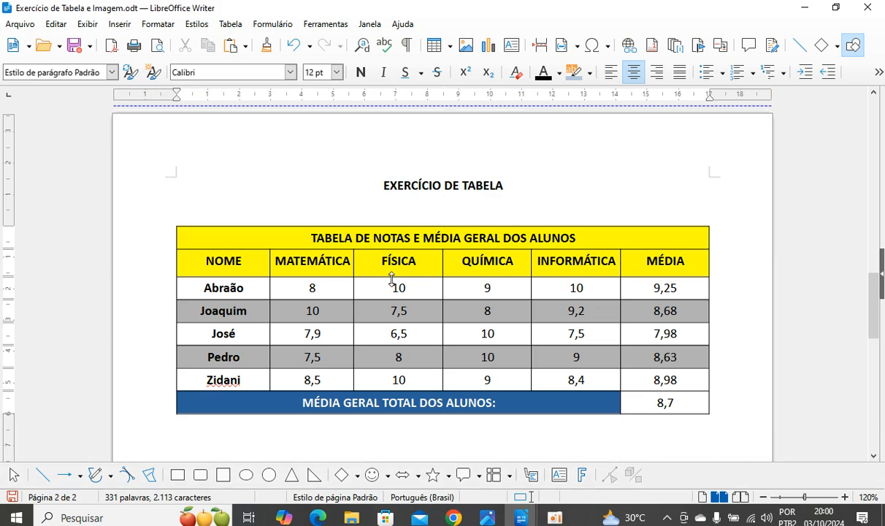
click(307, 235)
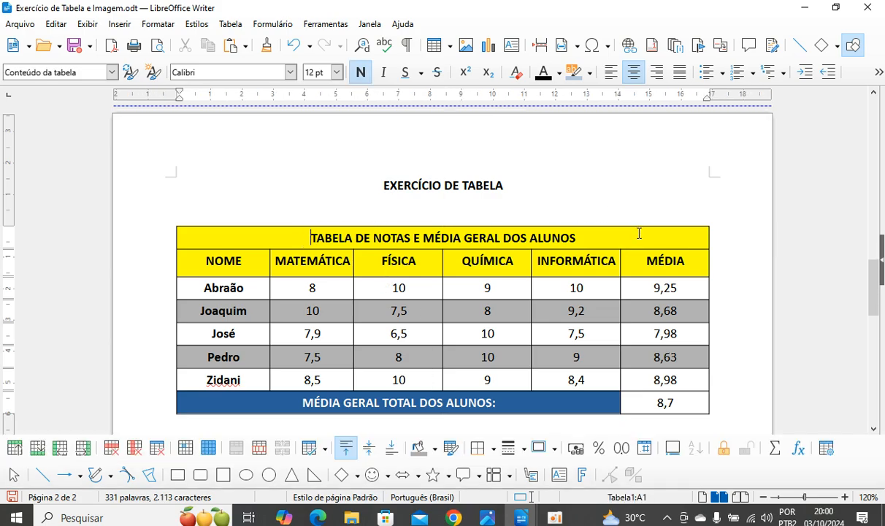
scroll(488, 310, down, 2)
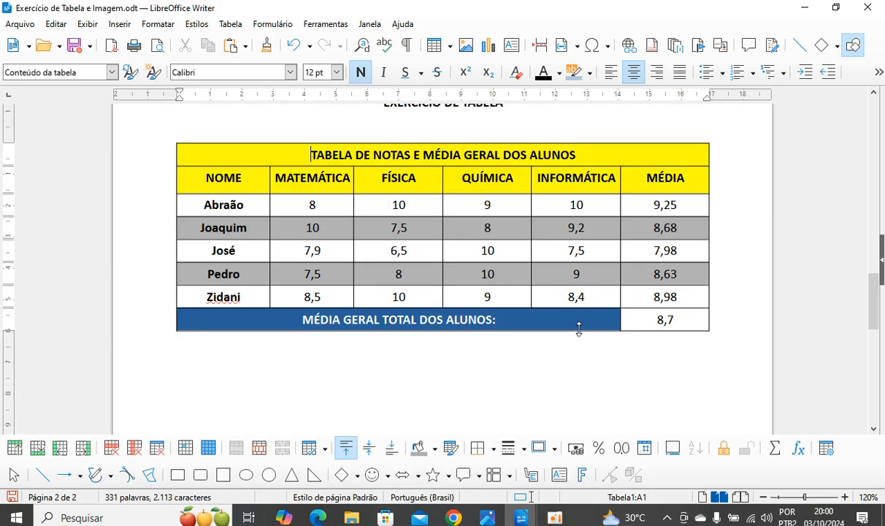
scroll(581, 330, up, 3)
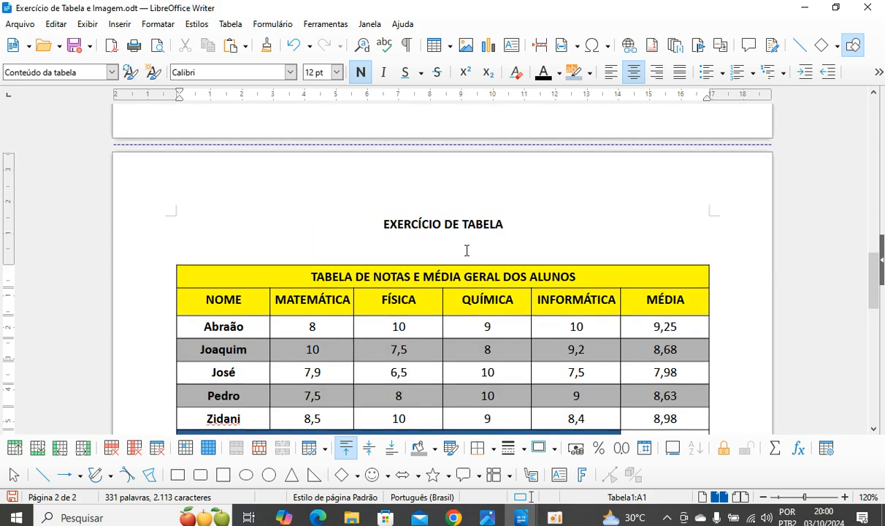
scroll(442, 237, down, 2)
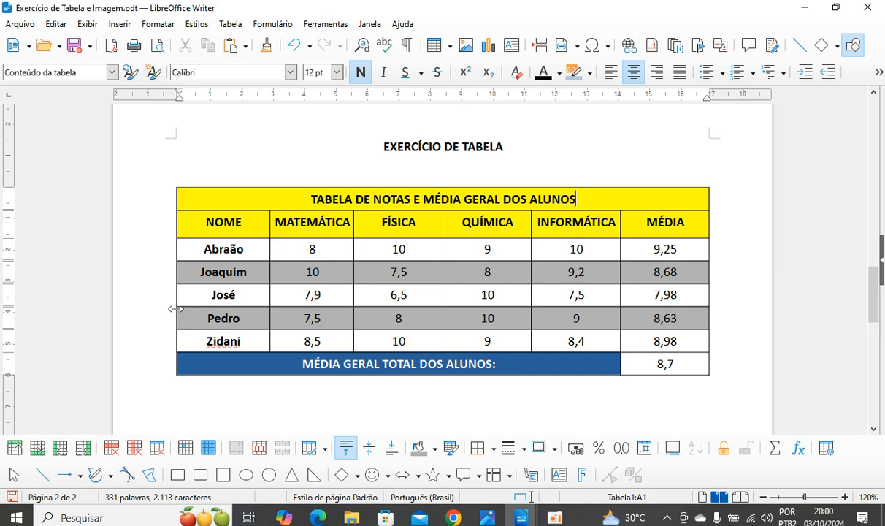
scroll(197, 296, down, 2)
scroll(229, 286, up, 2)
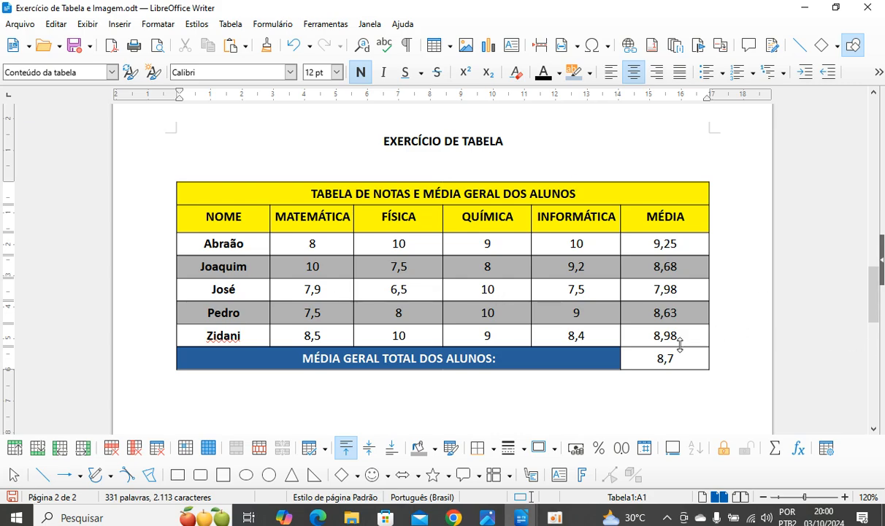
drag(675, 358, 653, 358)
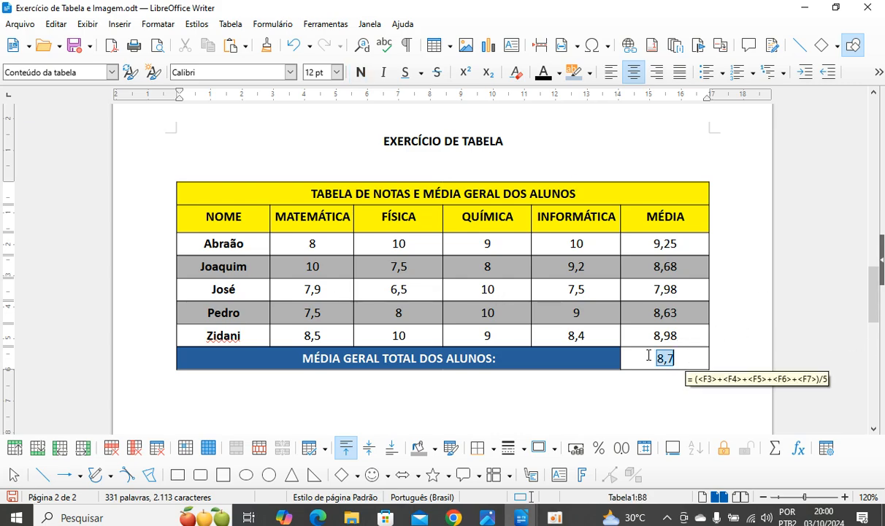
click(361, 74)
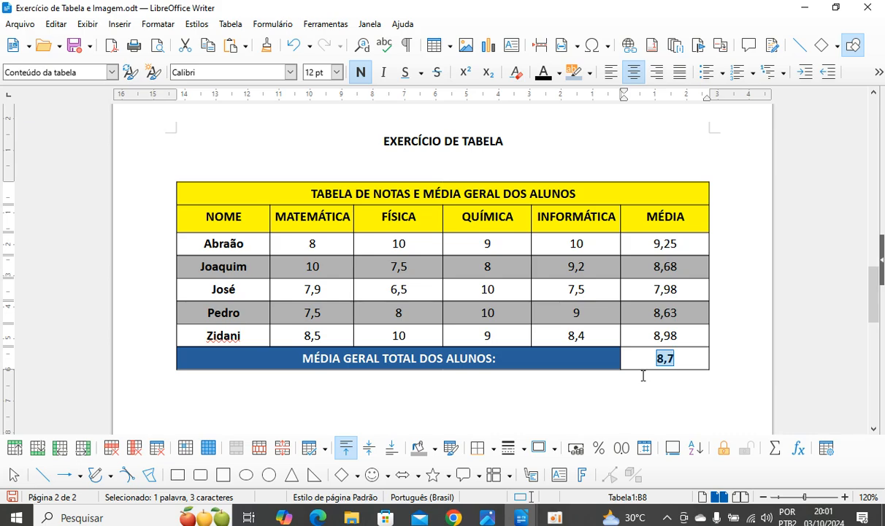
Review both pages from the artificial intelligence text to the grade table, and switch to the banner image in Photos.
scroll(643, 376, up, 15)
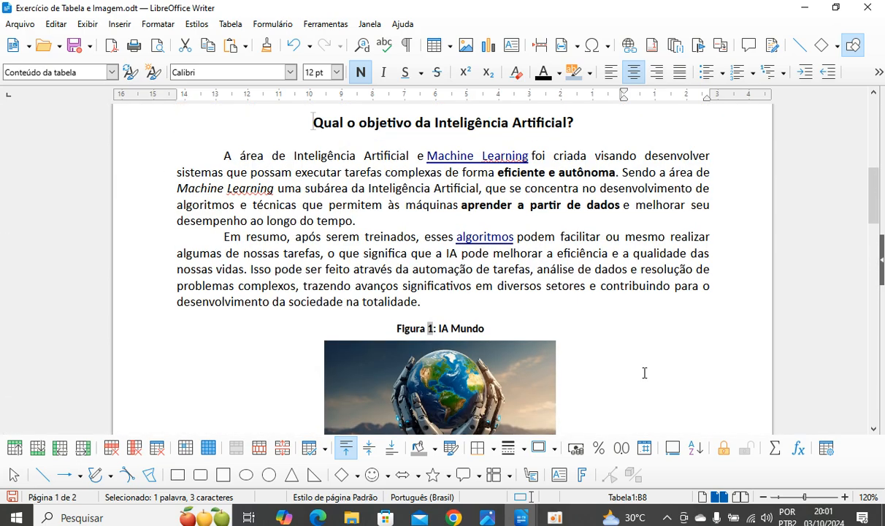
scroll(645, 373, up, 12)
scroll(544, 319, down, 5)
scroll(544, 319, up, 6)
scroll(552, 307, down, 20)
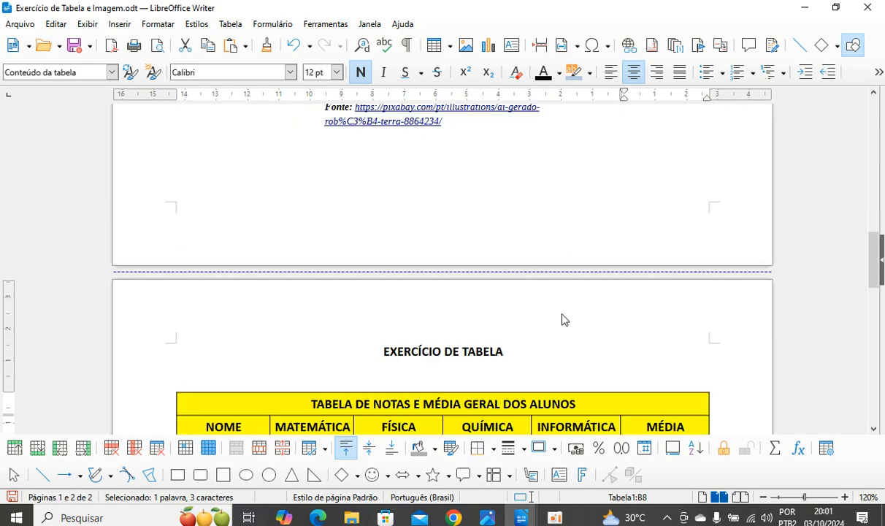
scroll(563, 319, down, 9)
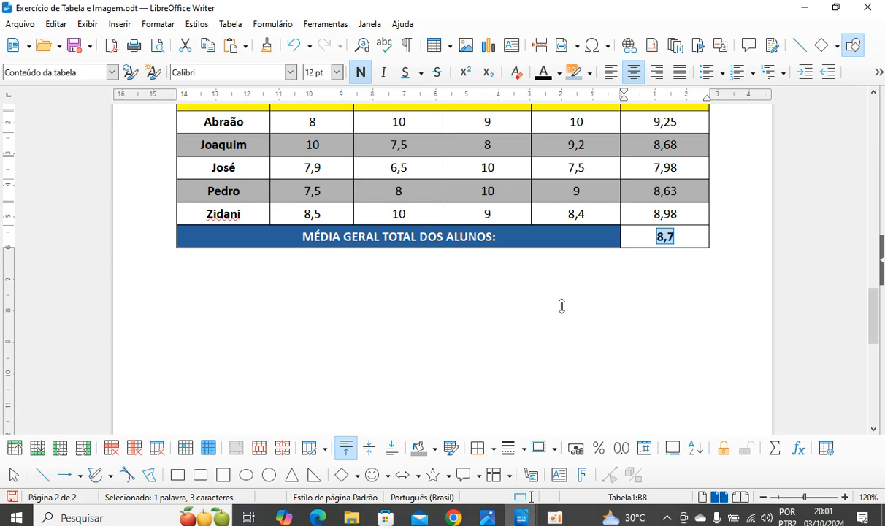
scroll(595, 338, up, 10)
scroll(593, 345, up, 10)
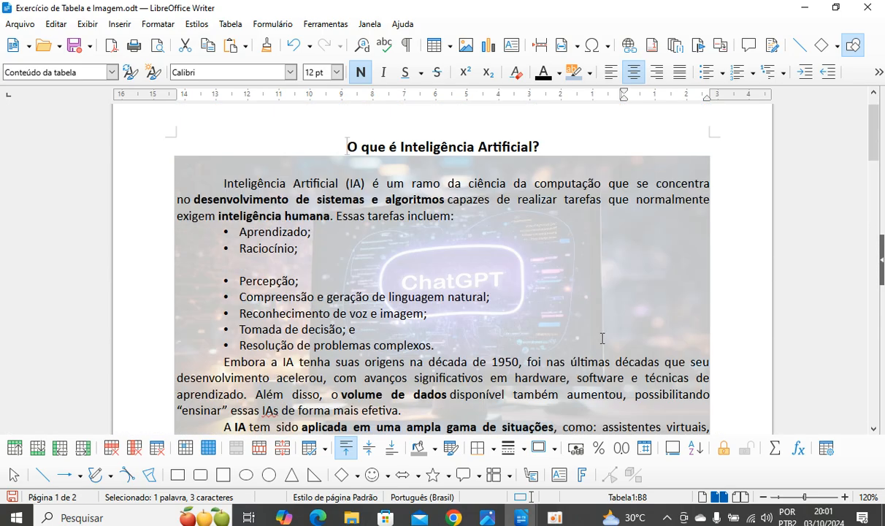
scroll(604, 336, down, 10)
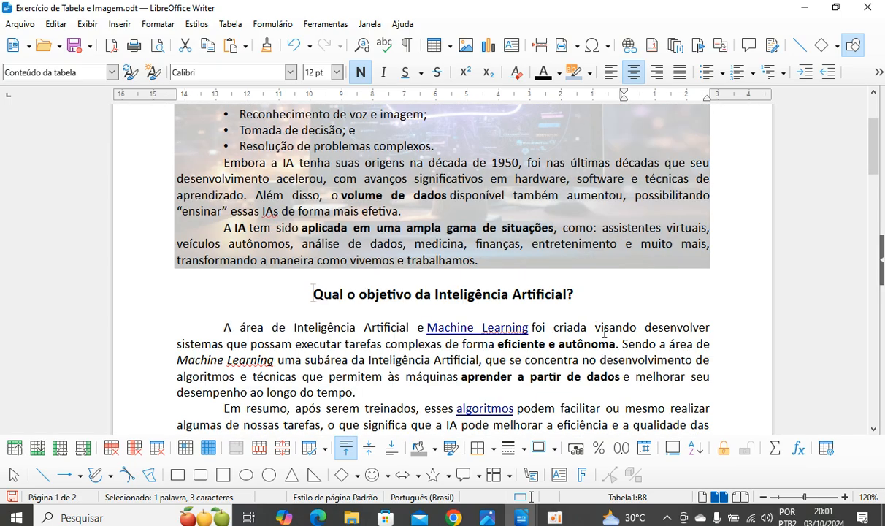
scroll(618, 365, down, 12)
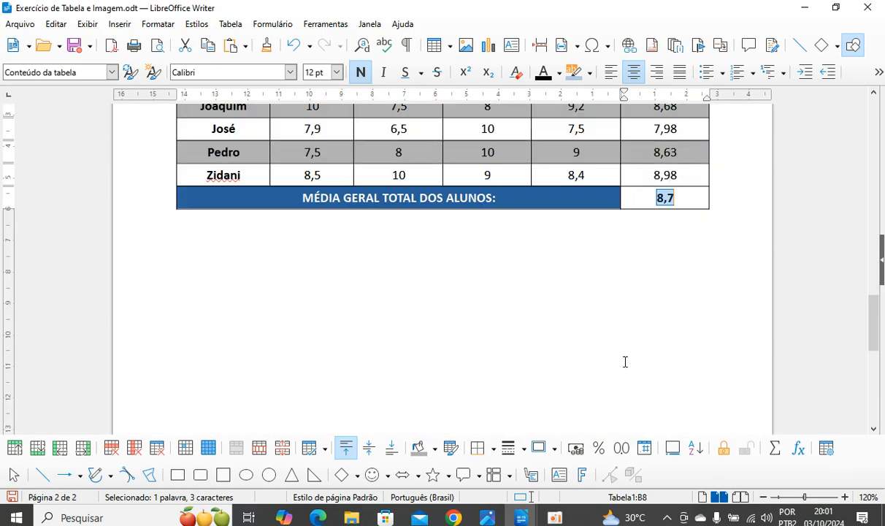
scroll(619, 395, up, 4)
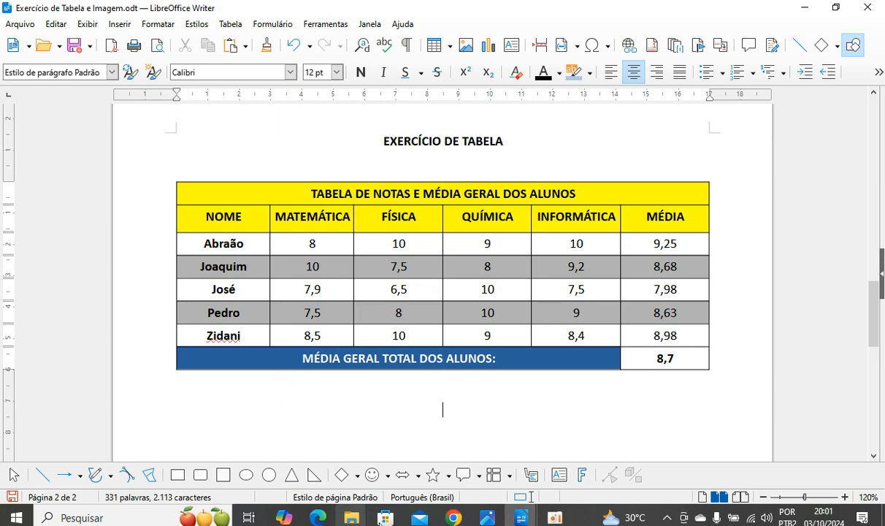
click(488, 516)
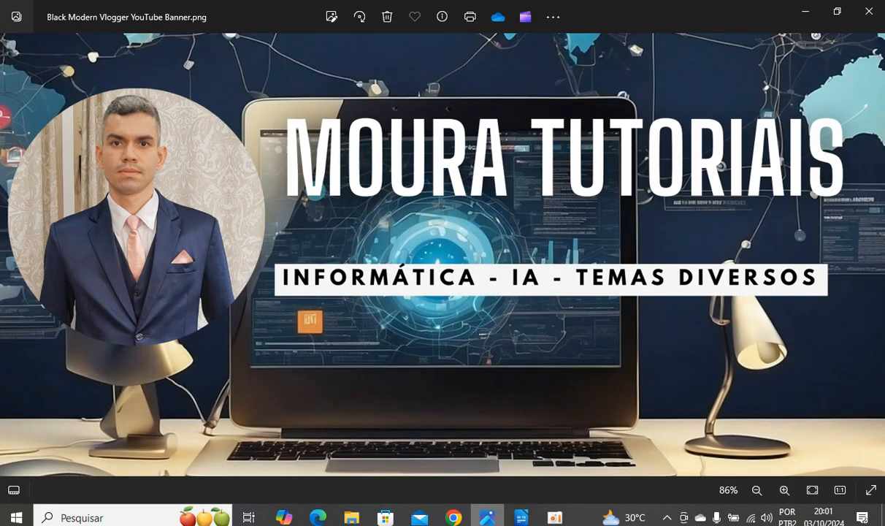